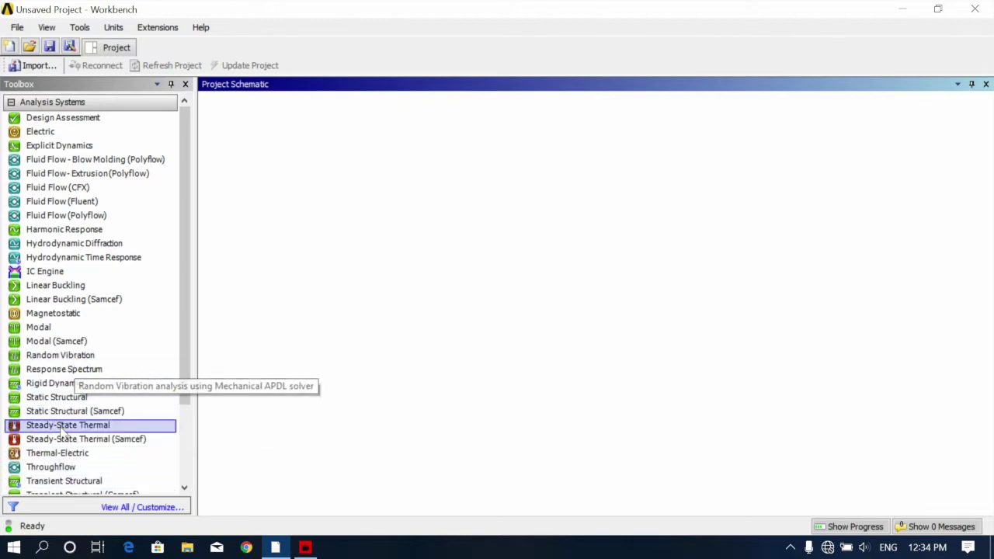
Add a Steady-State Thermal analysis system to the project schematic.
left_click_drag(64, 427, 62, 437)
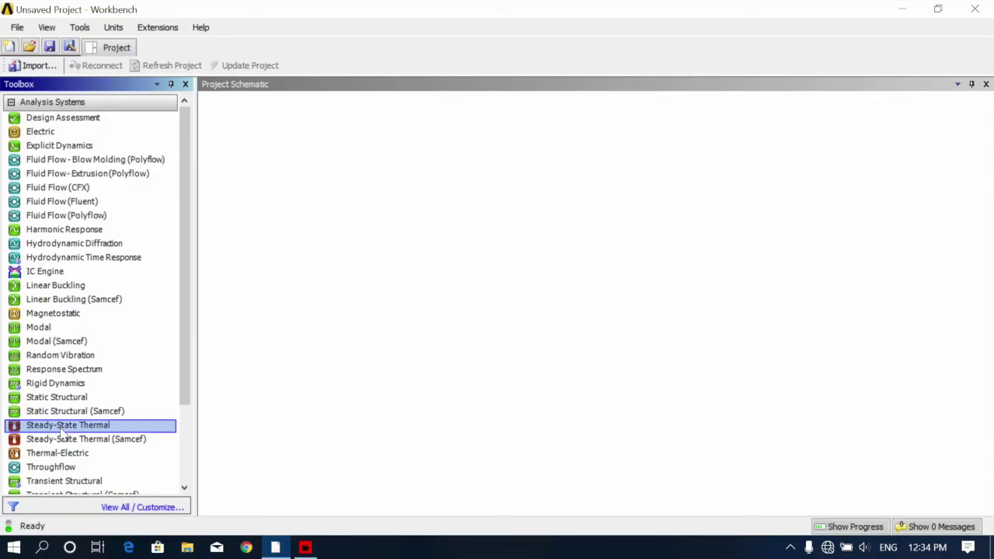
double_click(61, 426)
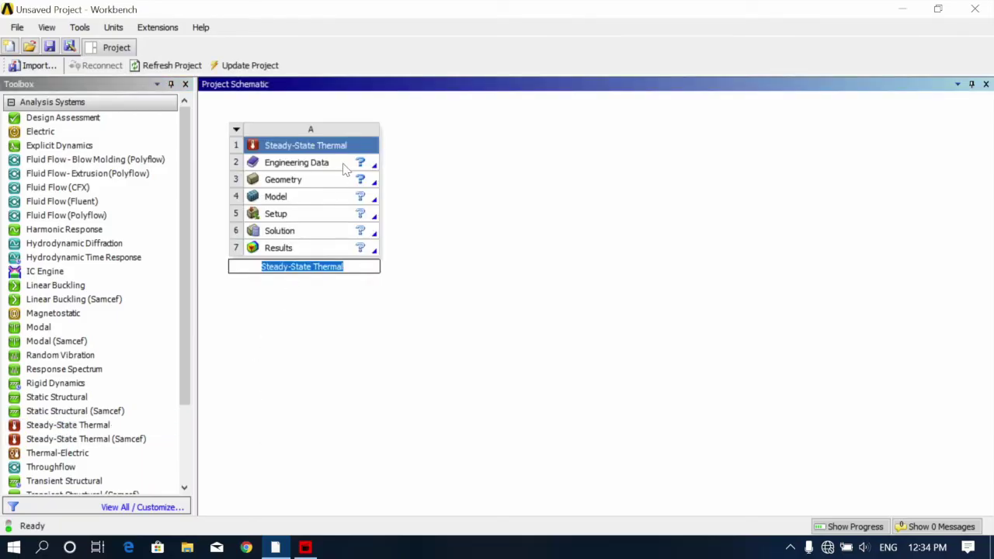
left_click(344, 170)
Look through the General Materials library in the thermal system's Engineering Data and return to the project schematic.
double_click(338, 165)
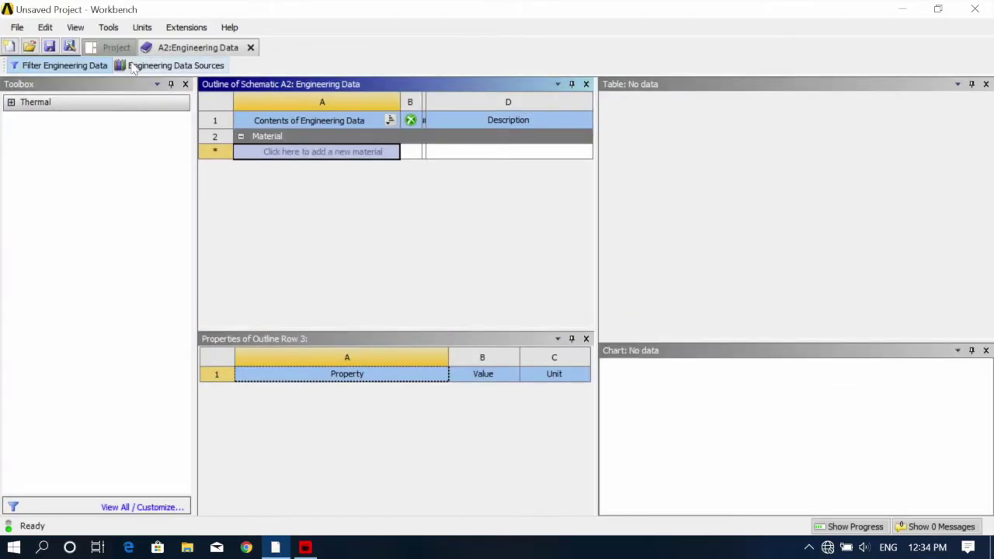
left_click(133, 66)
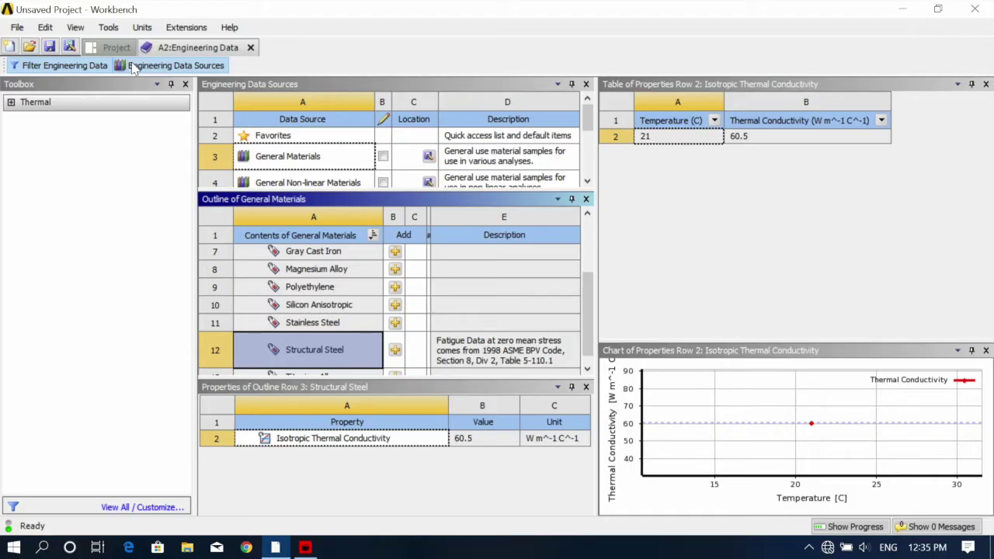
left_click(134, 65)
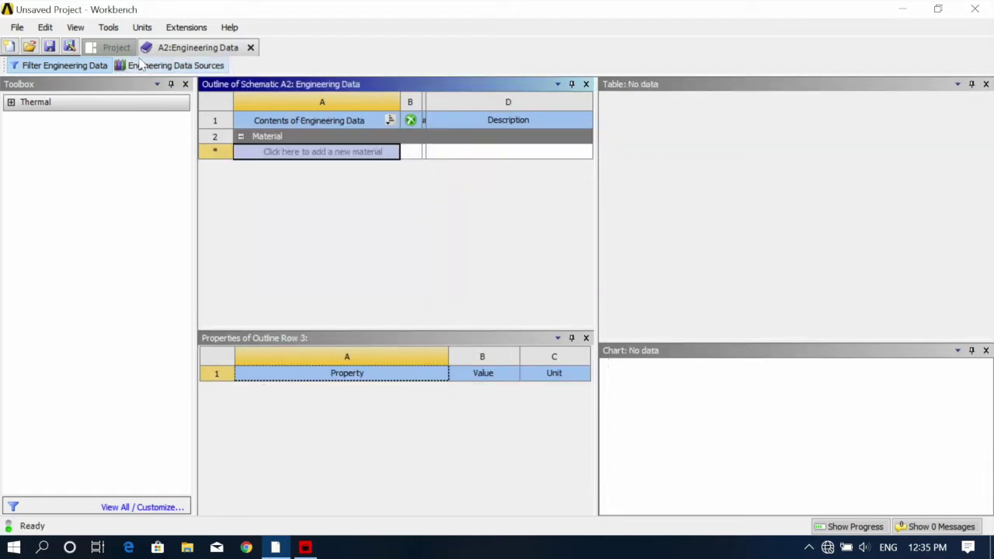
left_click(136, 67)
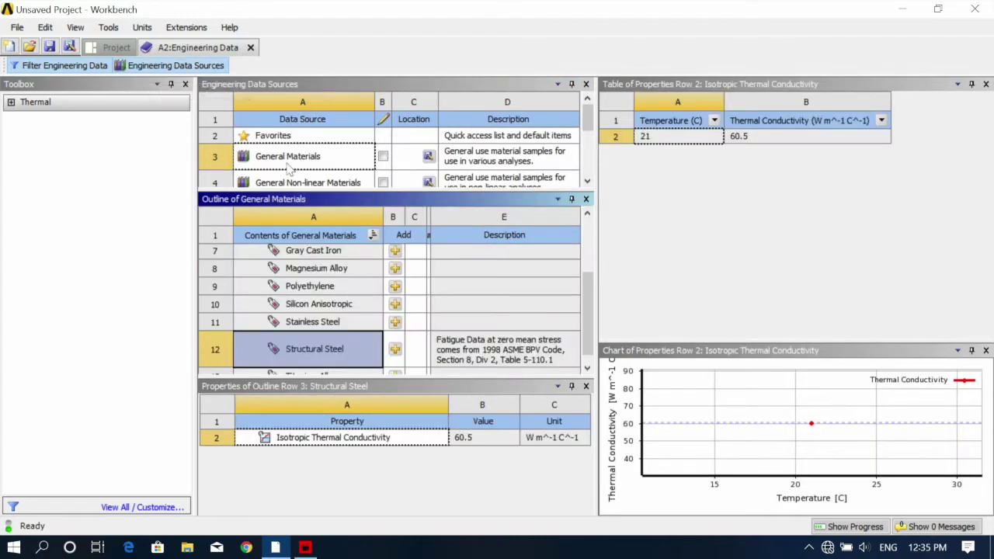
left_click(292, 158)
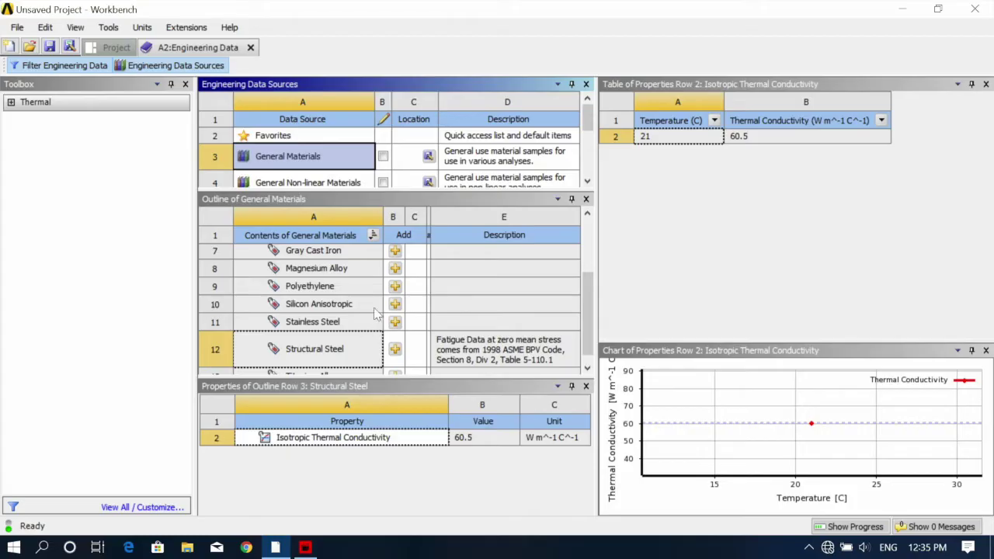
scroll(388, 304, "up", 3)
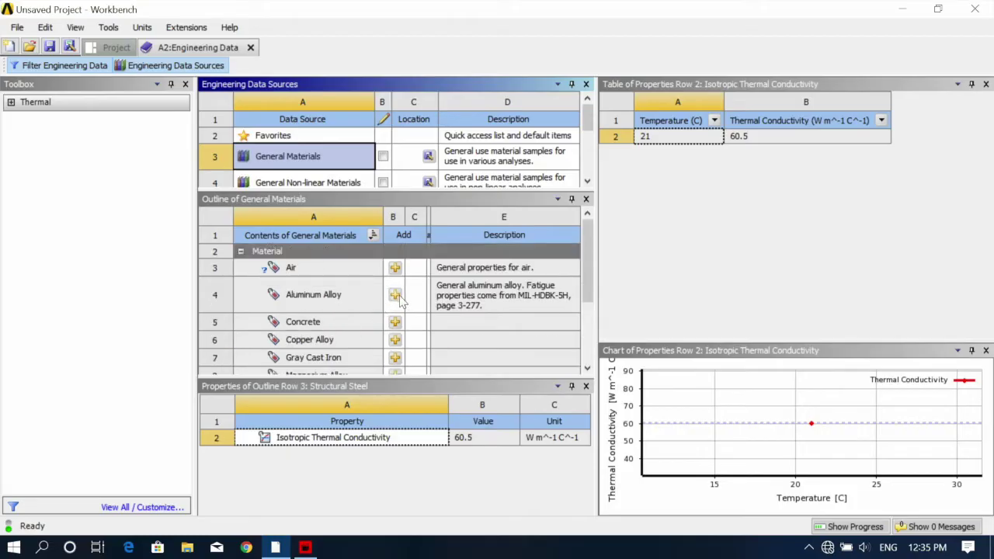
scroll(396, 332, "down", 3)
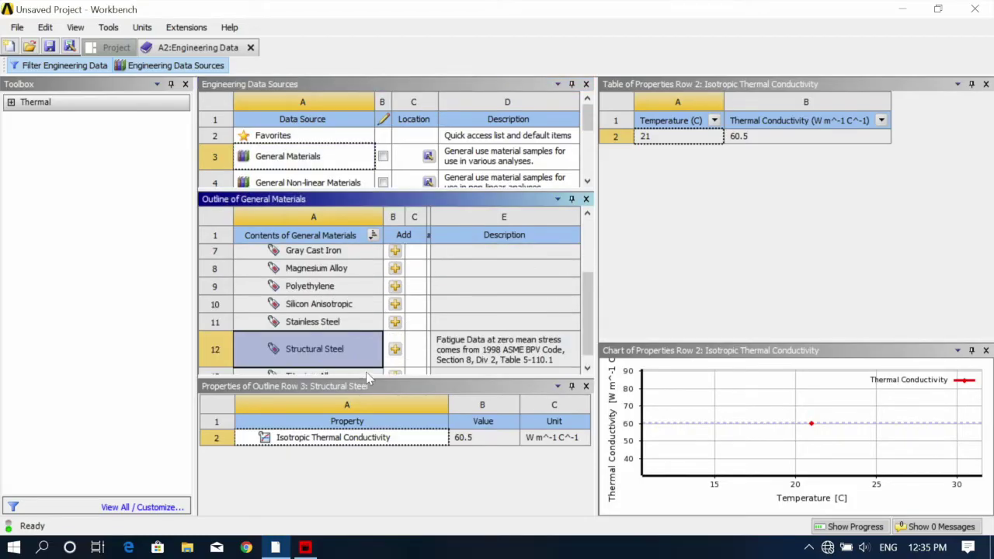
scroll(368, 378, "down", 1)
left_click(116, 47)
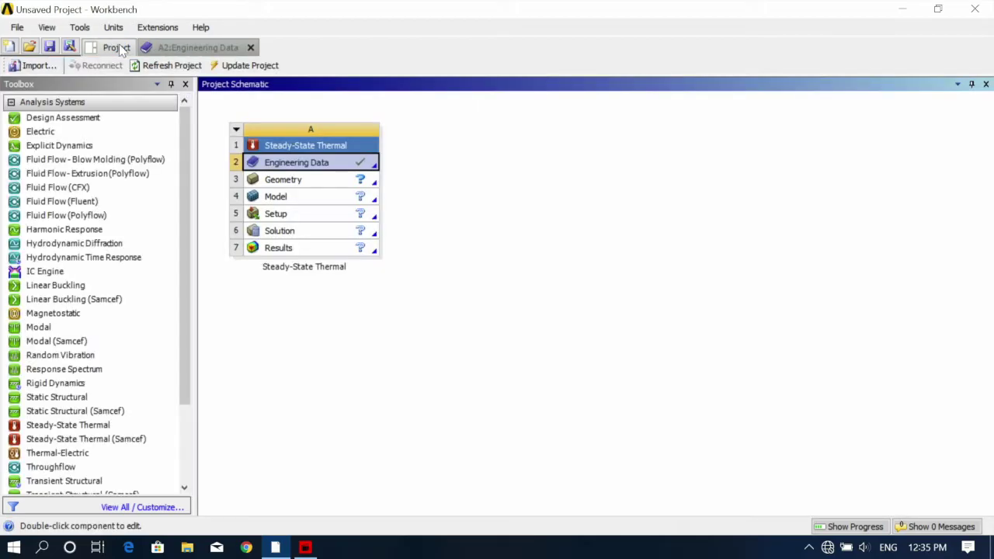
Import discbake273.igs as the thermal system's geometry and open its model for editing.
left_click(355, 179)
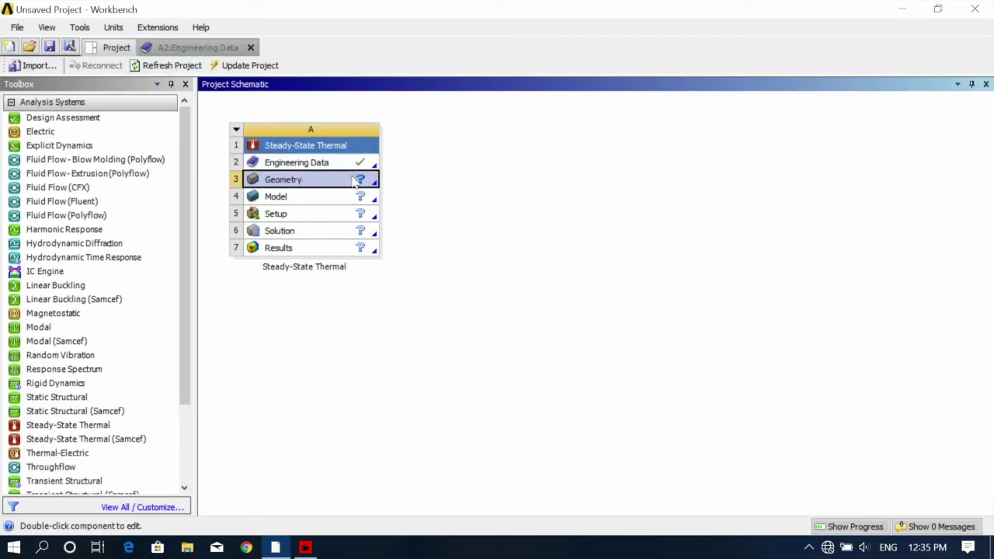
right_click(355, 179)
mouse_move(475, 206)
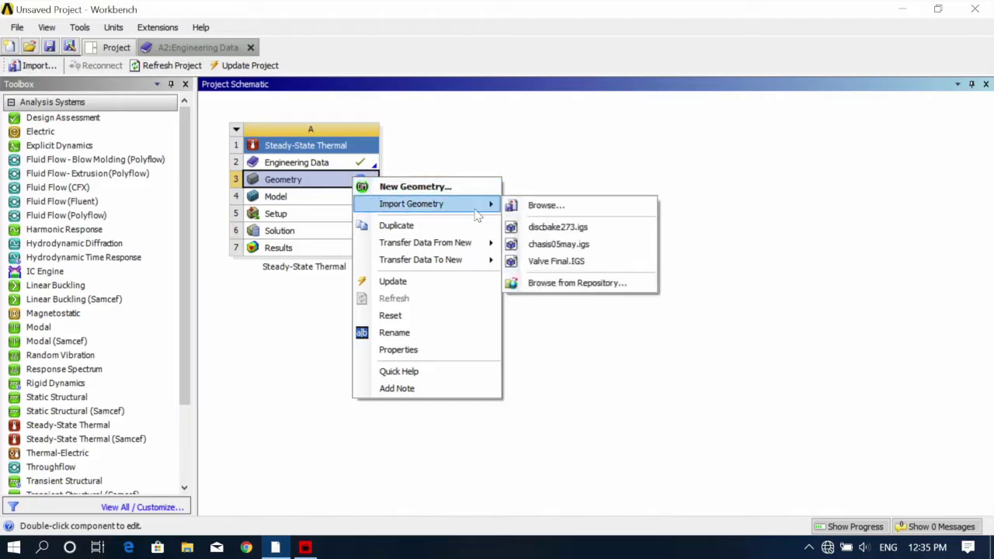
left_click(547, 227)
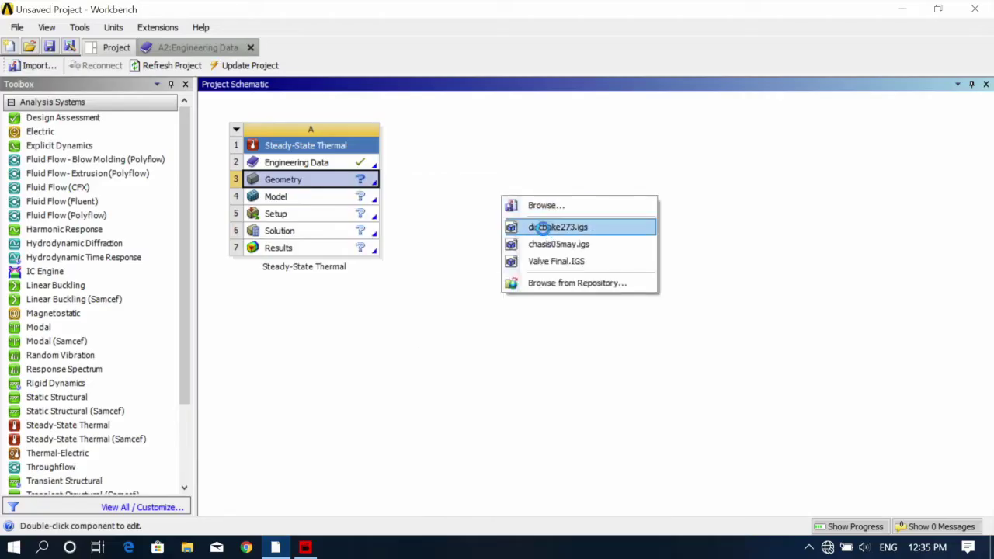
double_click(316, 199)
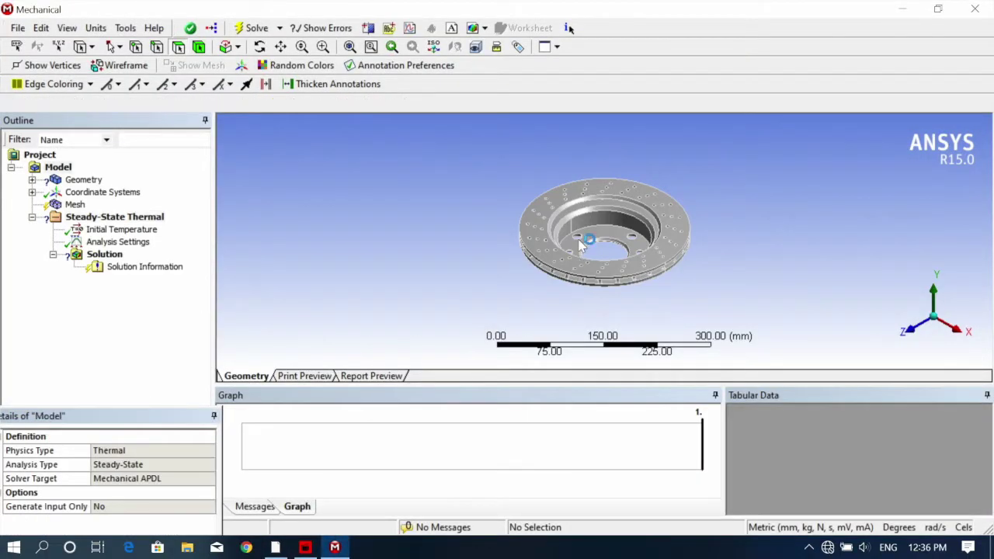
Assign a material to the MSBR body of the brake disc.
middle_click_drag(609, 268, 528, 219)
scroll(608, 258, "up", 3)
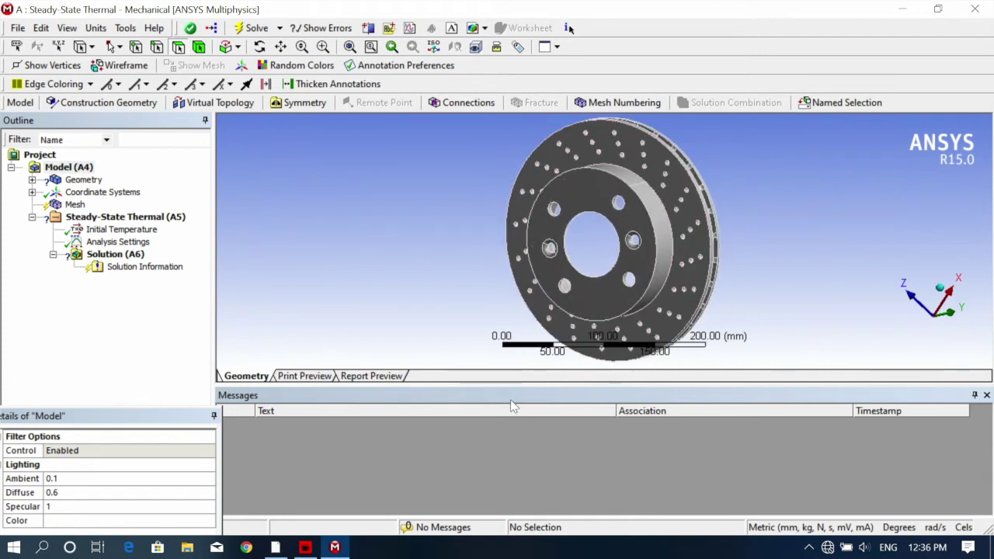
left_click_drag(507, 385, 508, 417)
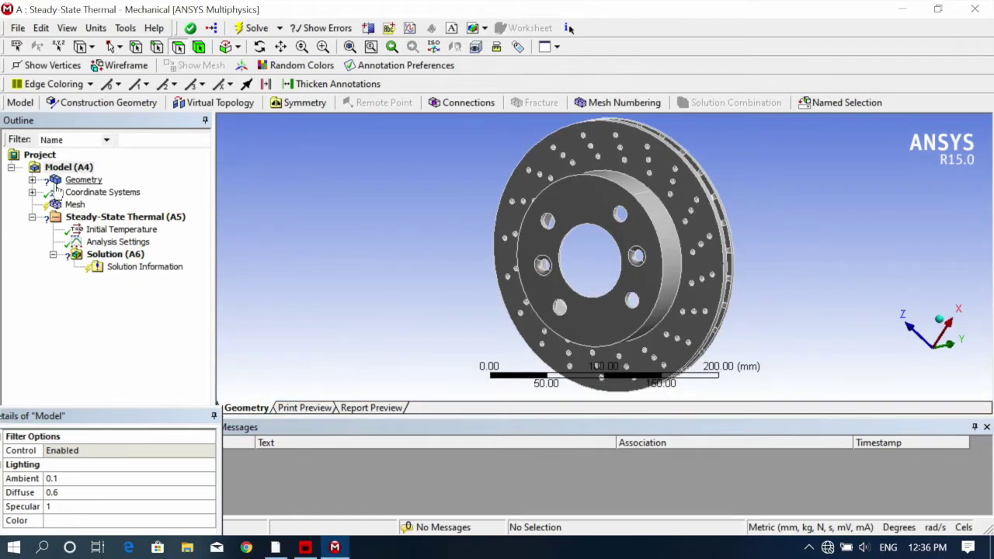
left_click(31, 180)
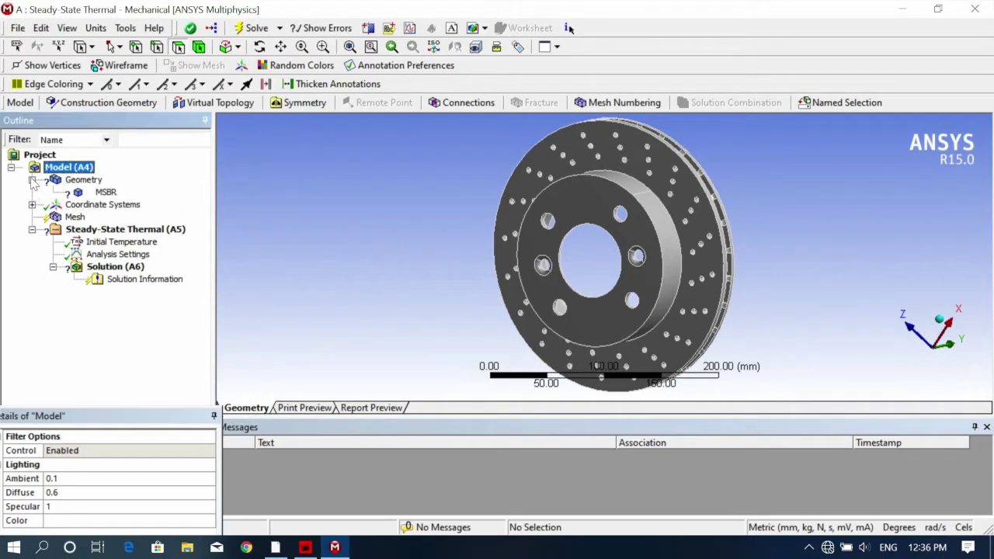
left_click(103, 192)
left_click_drag(169, 427, 161, 366)
left_click(173, 484)
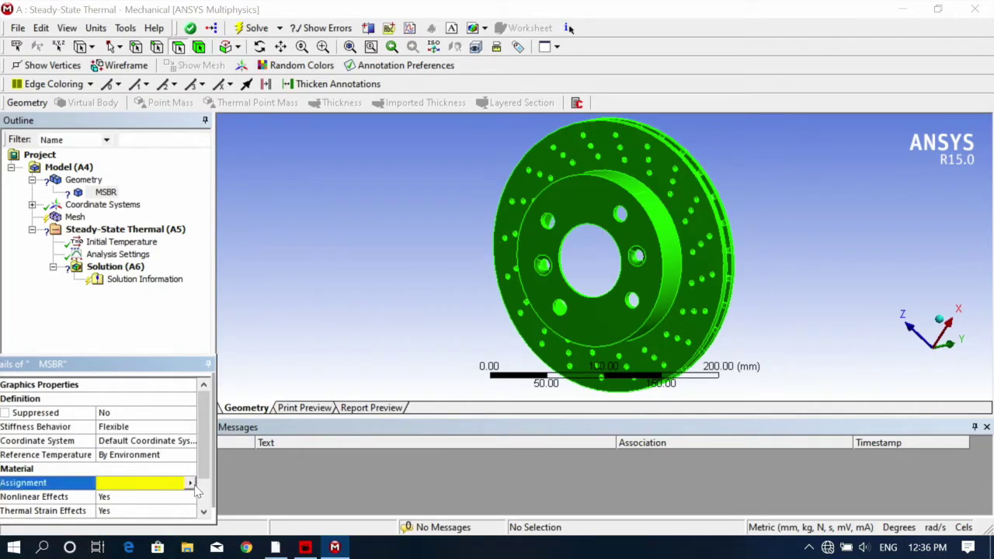
left_click(190, 483)
left_click(218, 473)
Set the Relevance Center in the mesh sizing options to Fine.
left_click(75, 217)
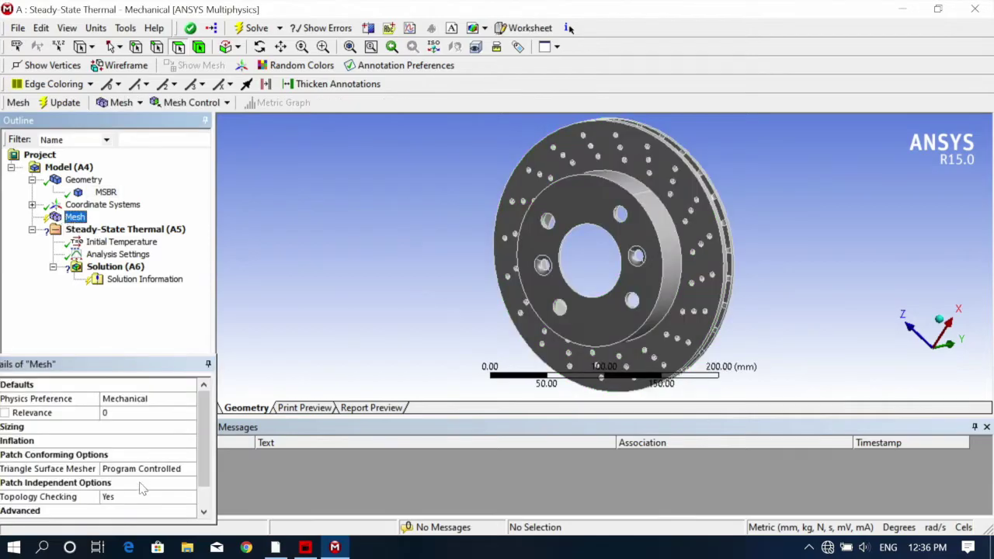
left_click_drag(41, 368, 49, 370)
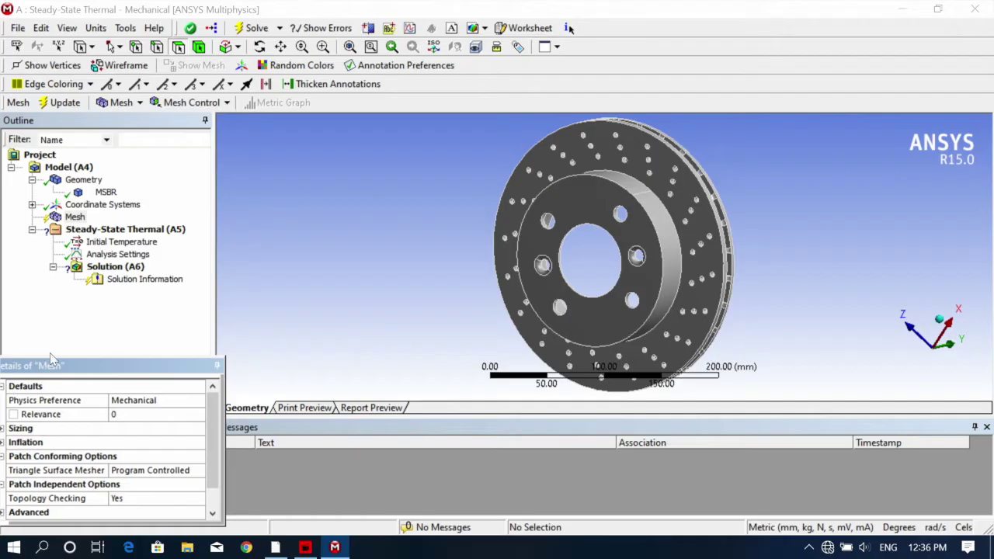
left_click_drag(63, 370, 37, 367)
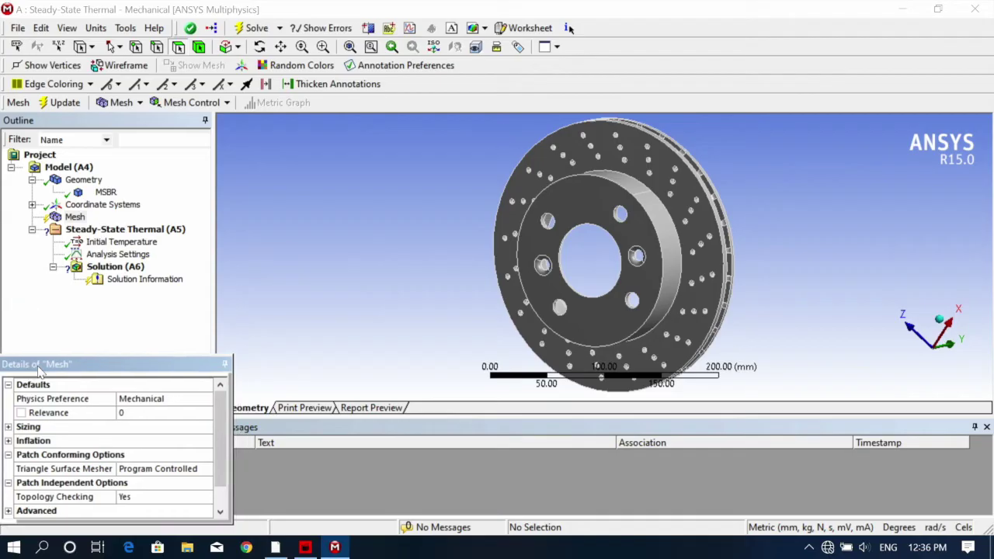
left_click(6, 431)
left_click(8, 427)
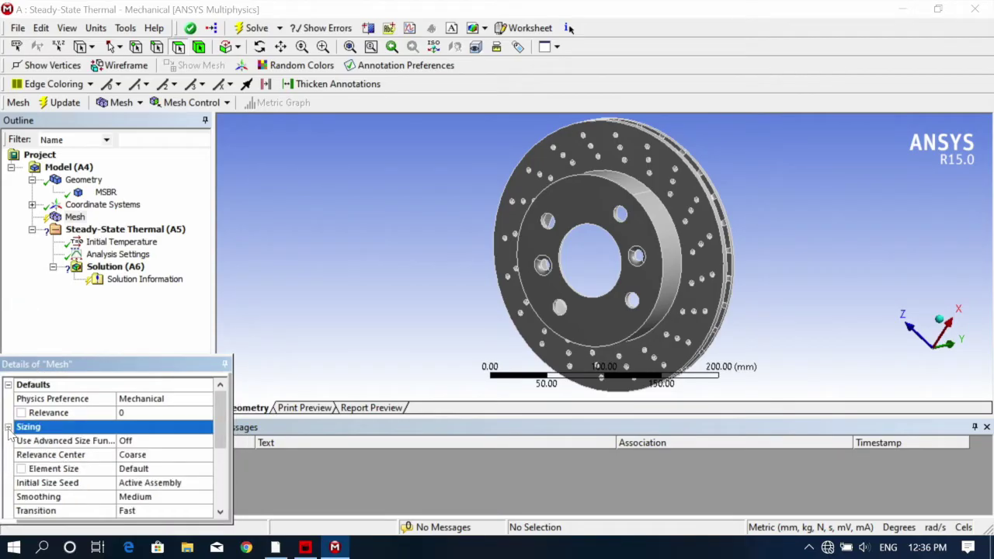
left_click(199, 457)
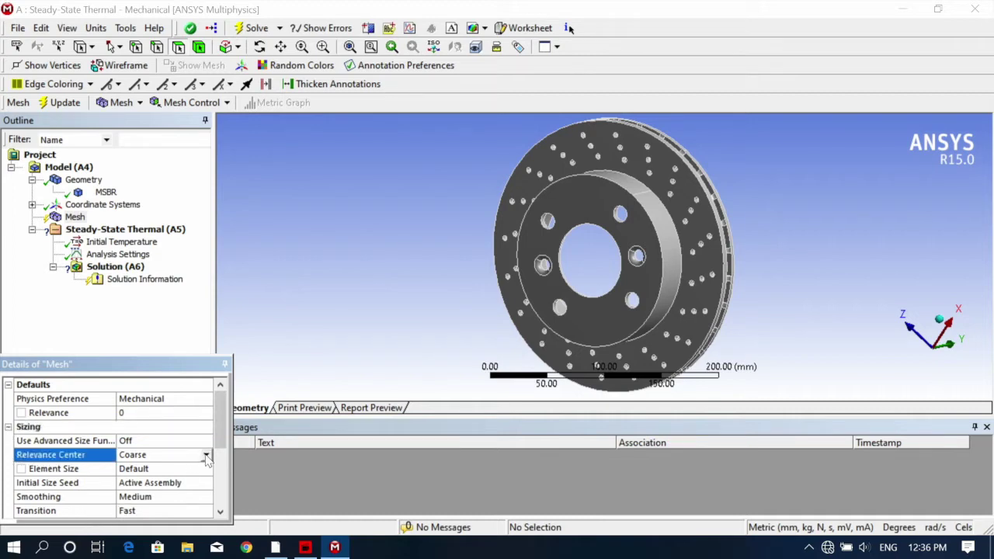
left_click(206, 457)
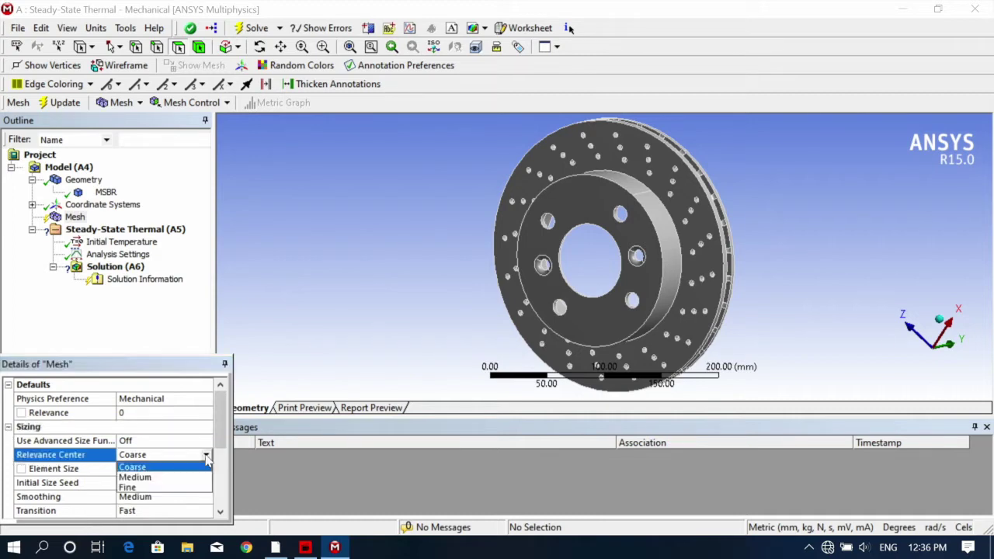
left_click(158, 489)
Set the mesh's Span Angle Center to Fine.
scroll(225, 458, "down", 1)
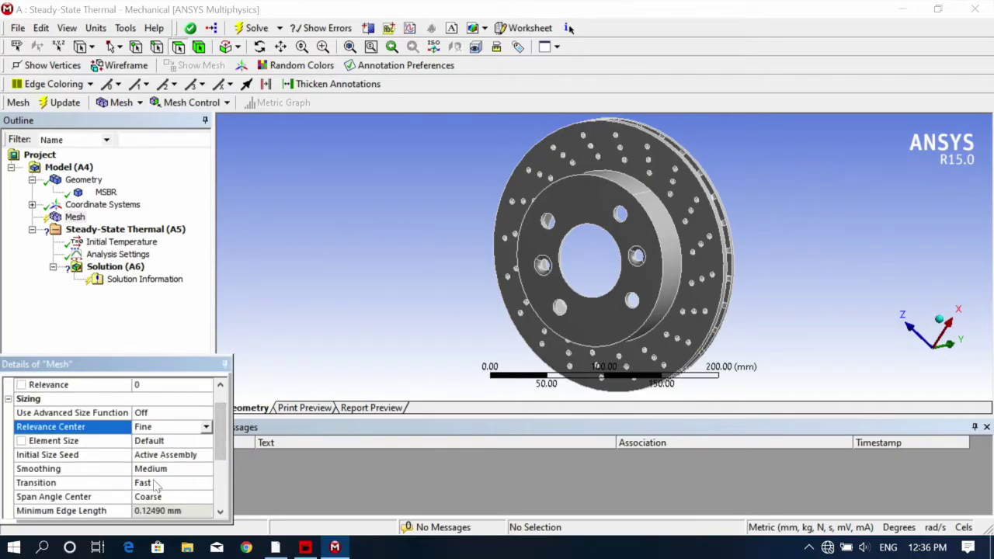
left_click(159, 499)
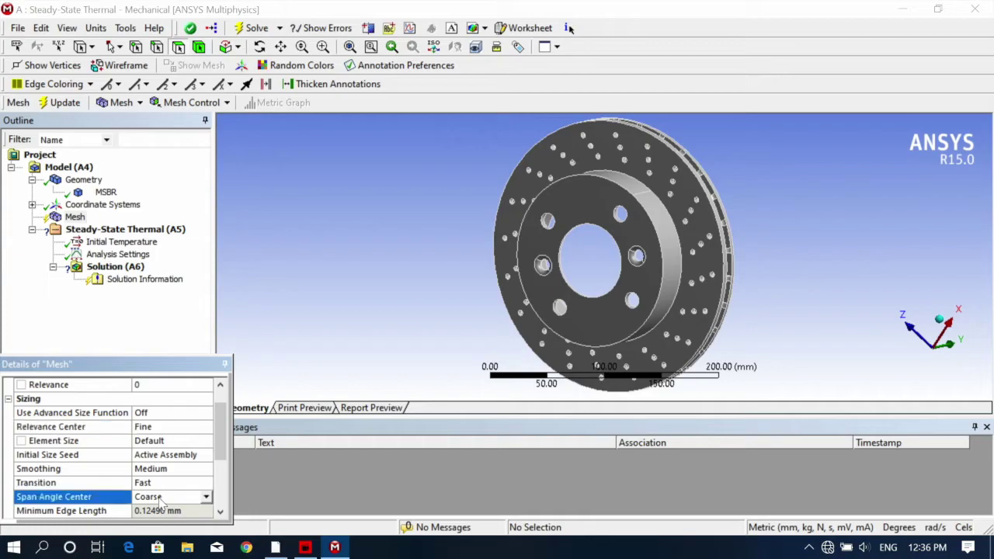
left_click(206, 497)
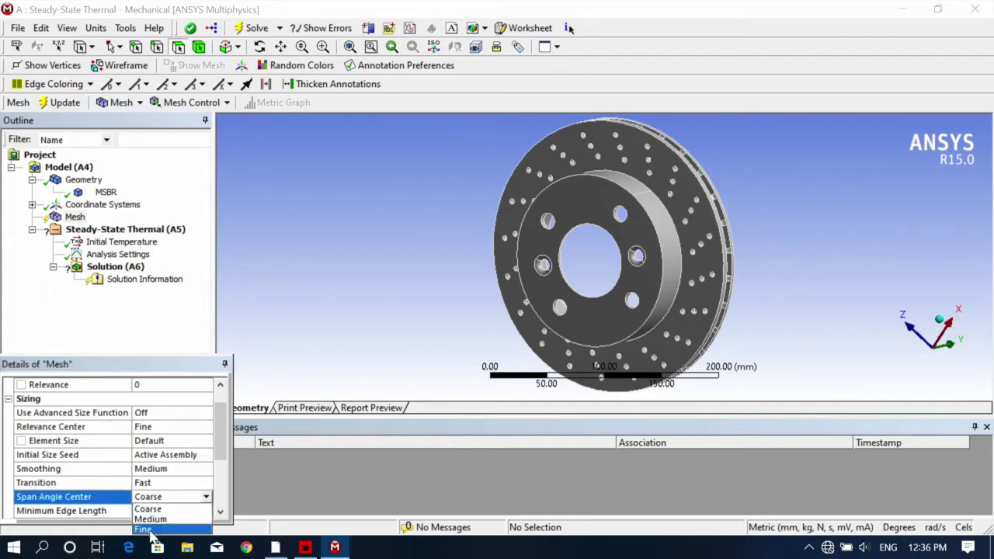
left_click(151, 529)
Generate the mesh on the brake disc.
left_click(72, 218)
right_click(68, 218)
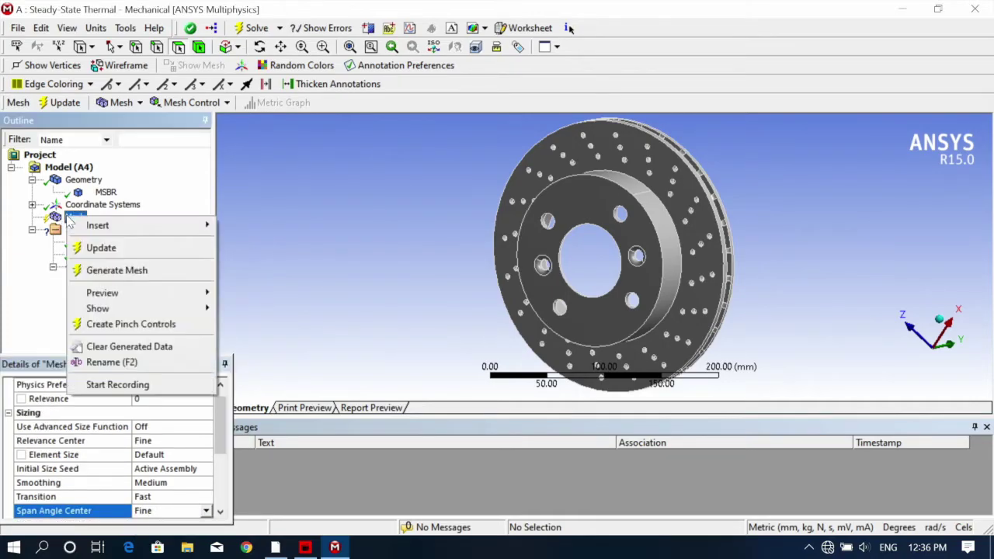
left_click(112, 272)
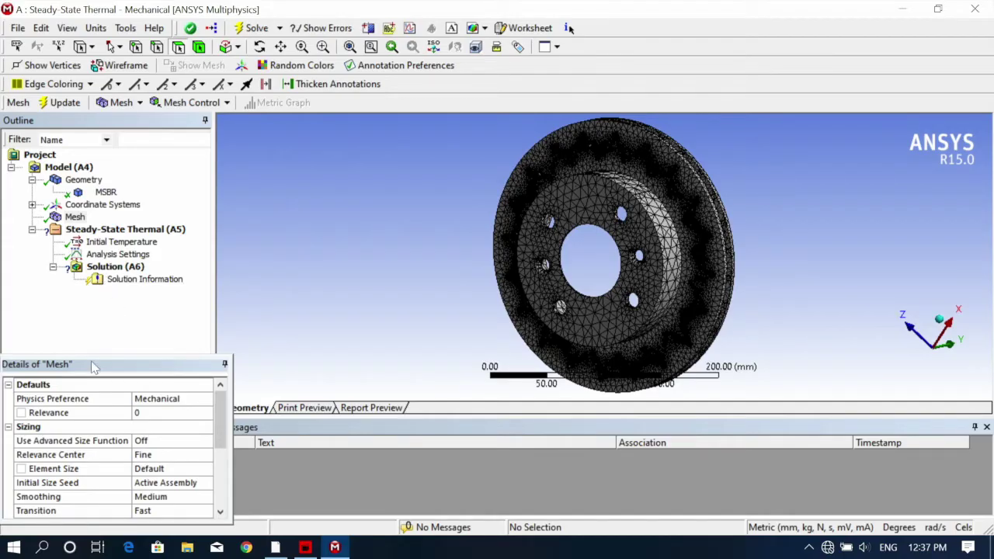
Set the number of steps in the steady-state thermal analysis settings to 5 and review the step end times.
left_click(91, 231)
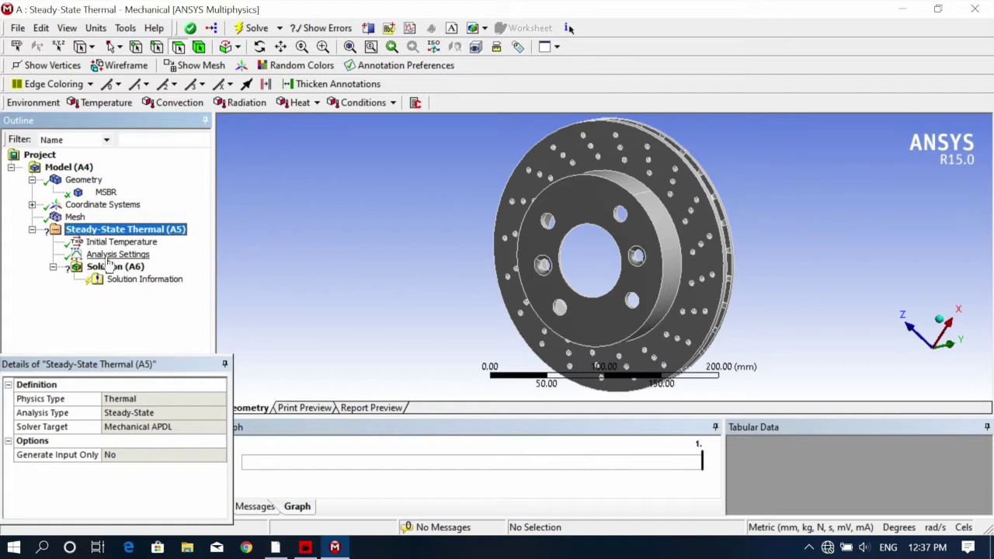
left_click(113, 256)
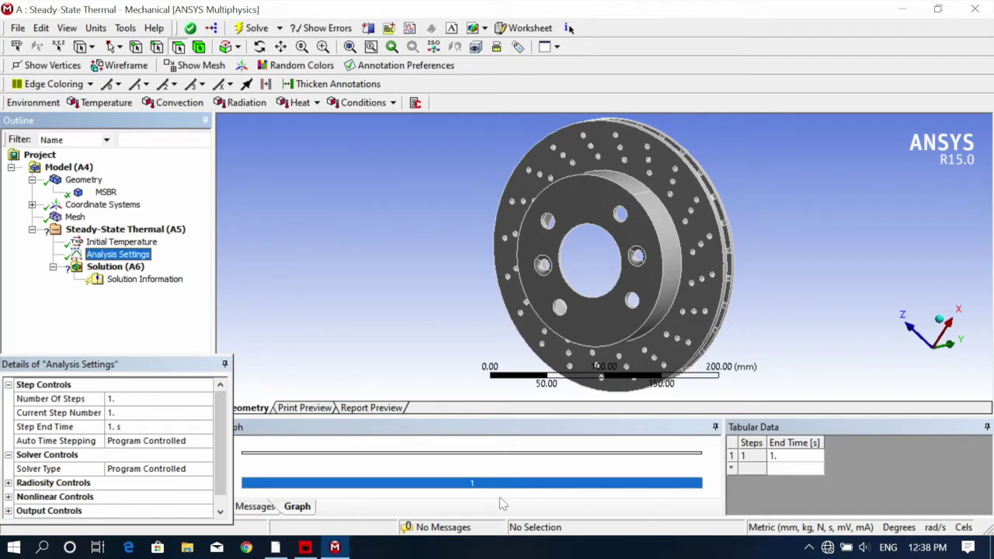
left_click(122, 399)
key("Return")
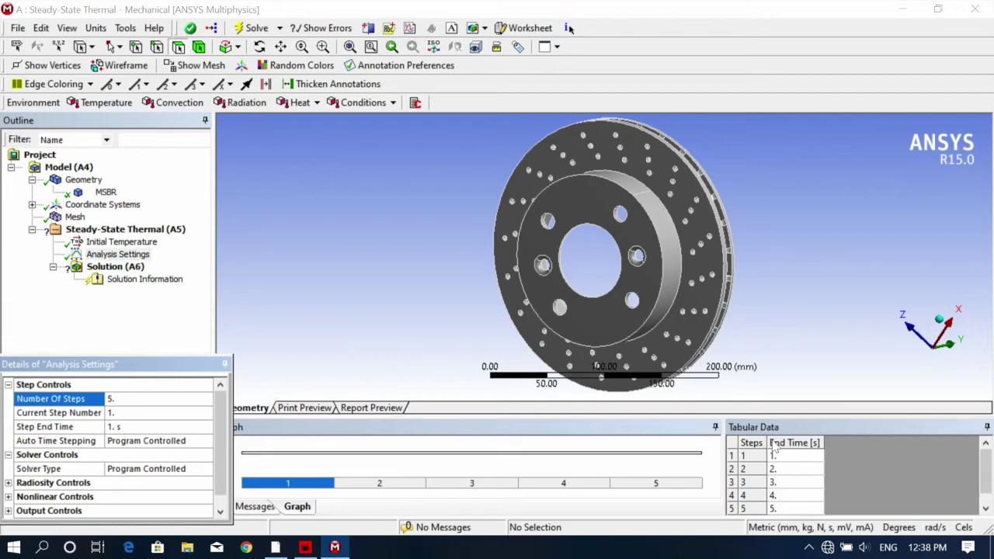
scroll(774, 454, "down", 2)
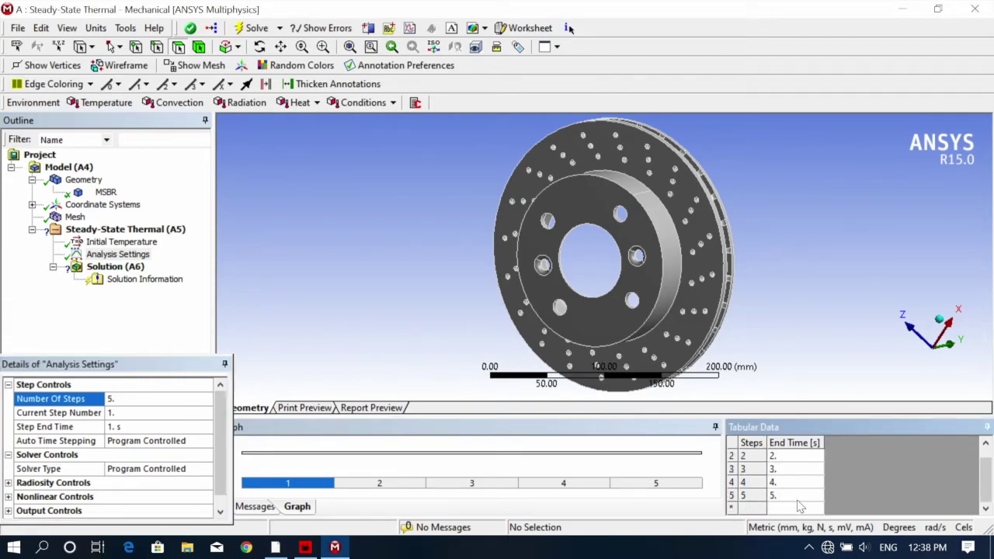
scroll(776, 488, "up", 2)
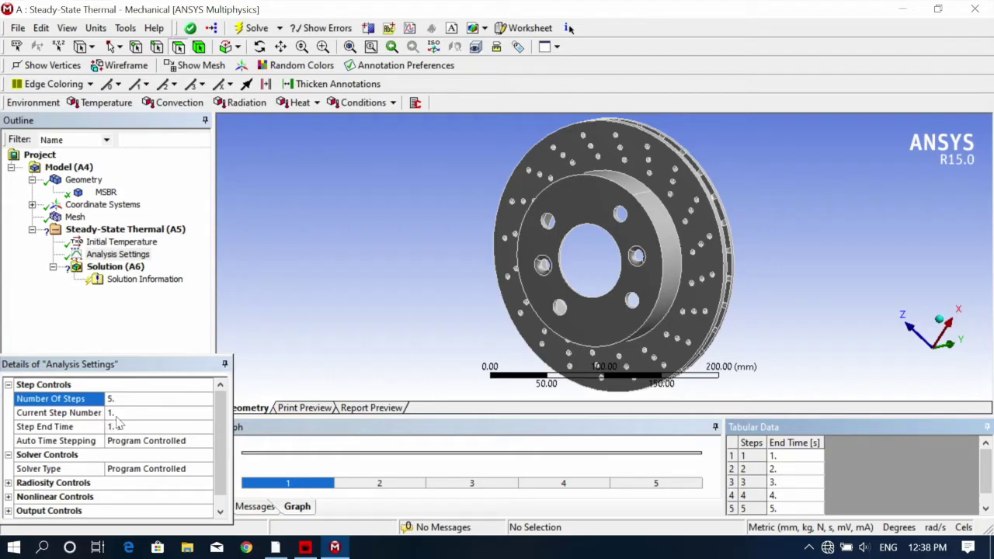
scroll(733, 466, "down", 1)
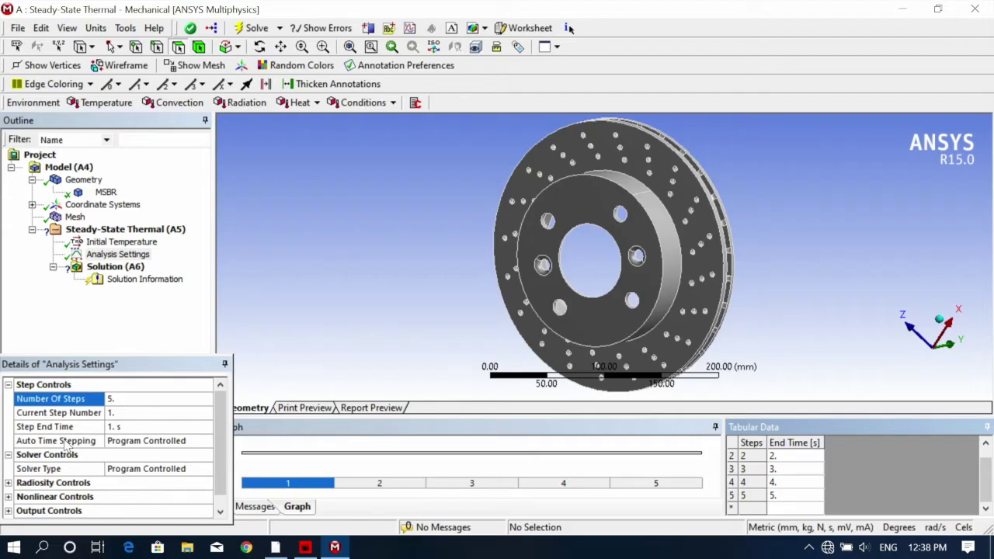
Add a temperature load of 80 °C on the flat perforated friction face opposite the protruding hub.
left_click(79, 230)
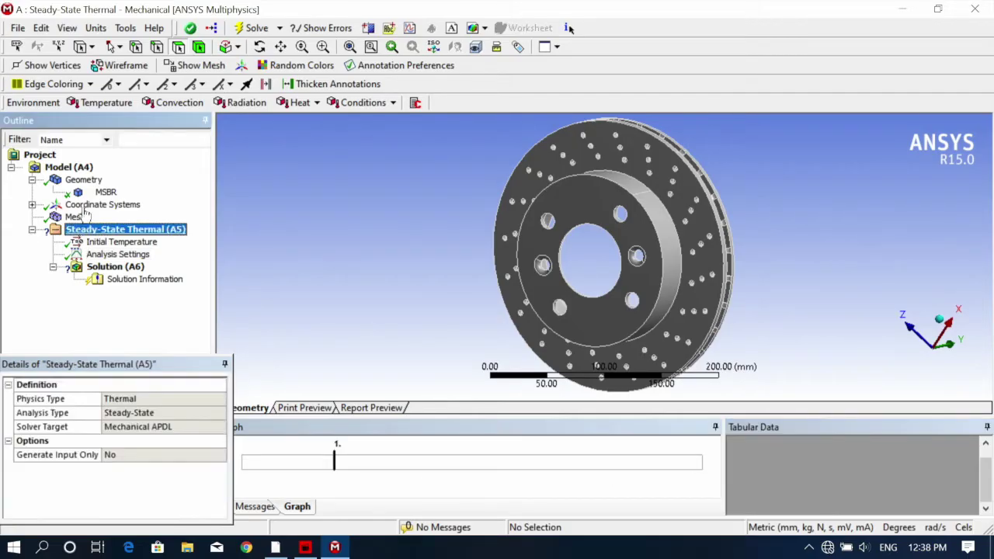
left_click(106, 104)
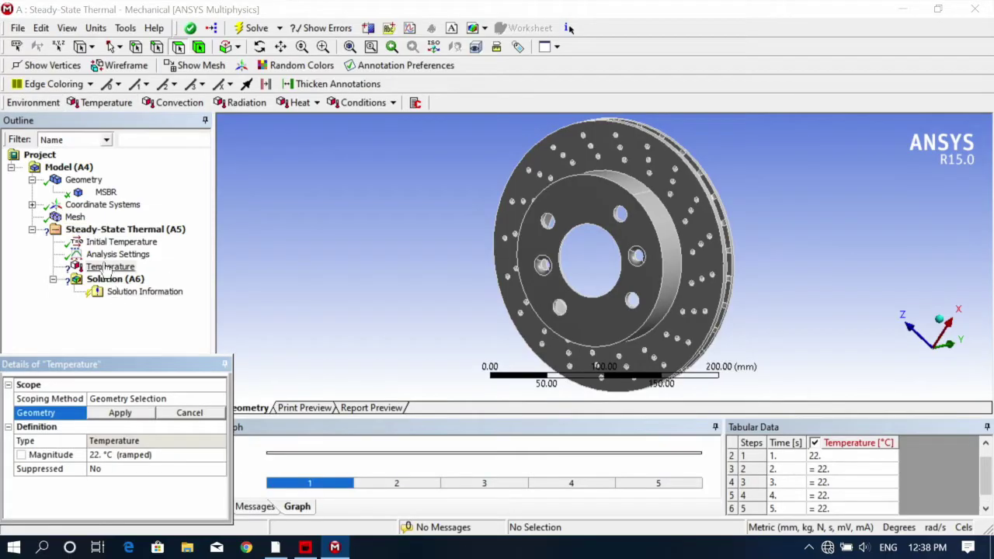
middle_click_drag(756, 244, 629, 275)
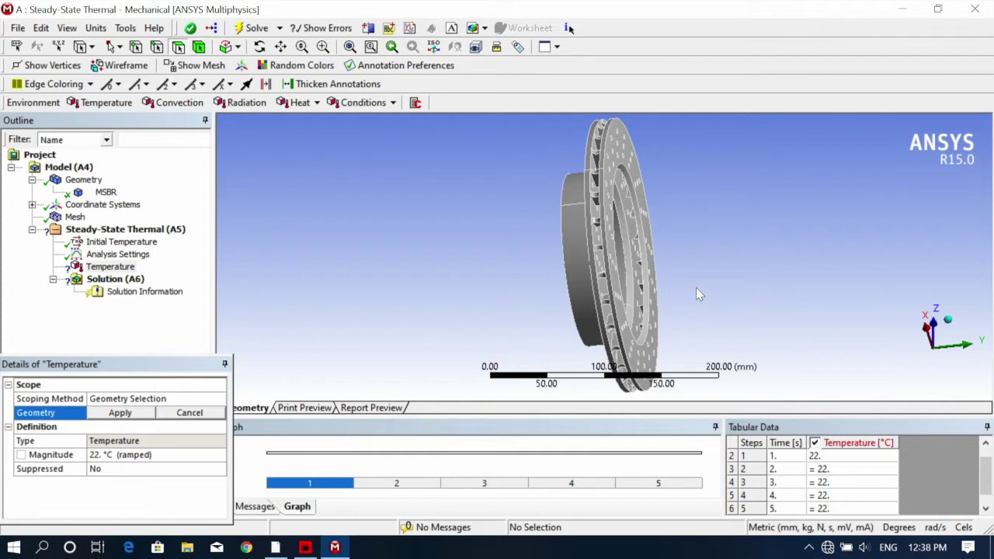
middle_click_drag(696, 288, 696, 312)
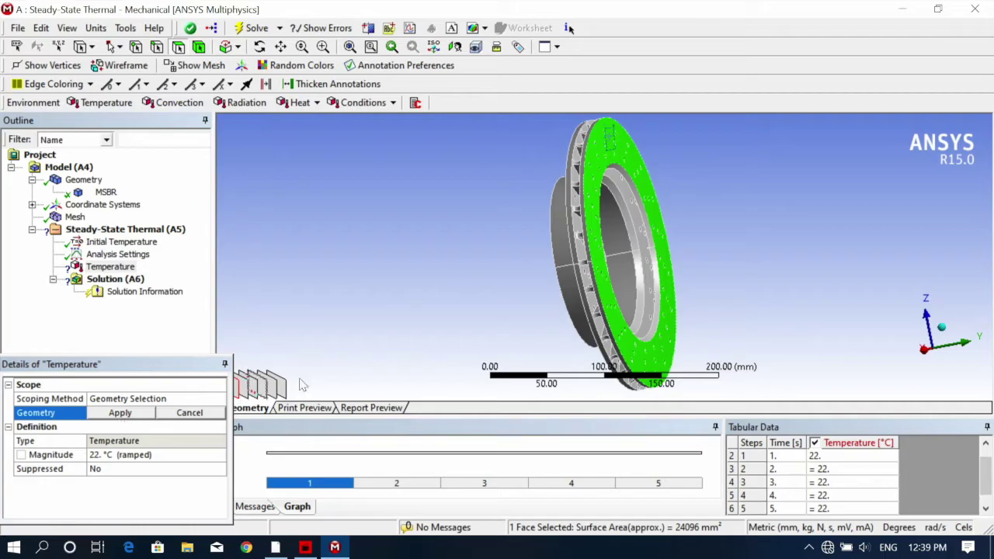
left_click(126, 413)
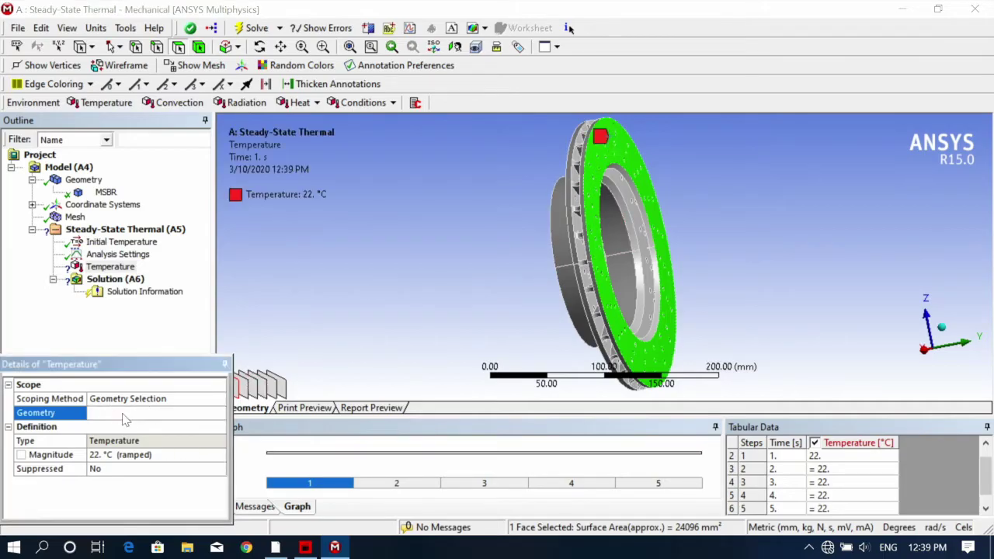
left_click(105, 454)
type("8")
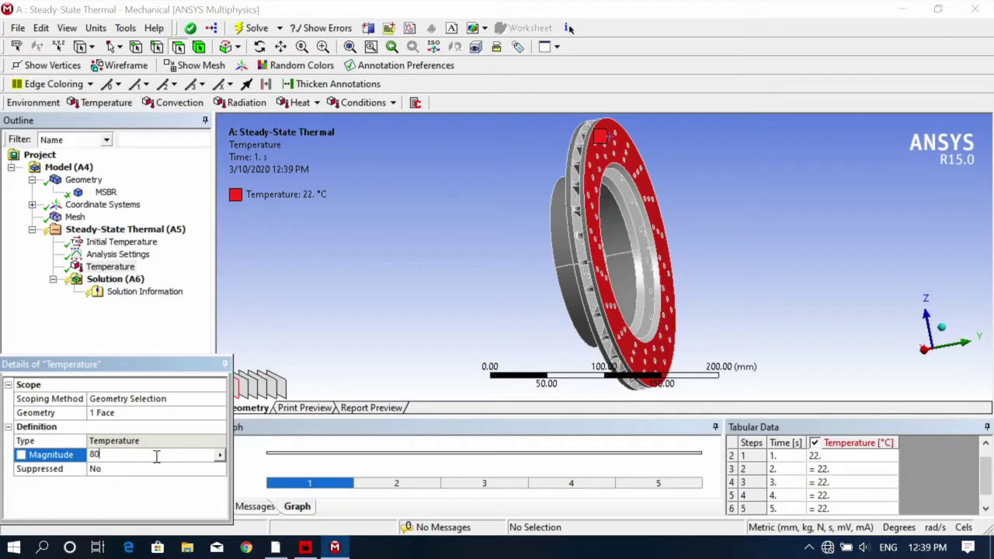
Add a convection load and select the hub's recessed inner faces, including the stepped ring faces around the recess, as its geometry.
left_click(69, 229)
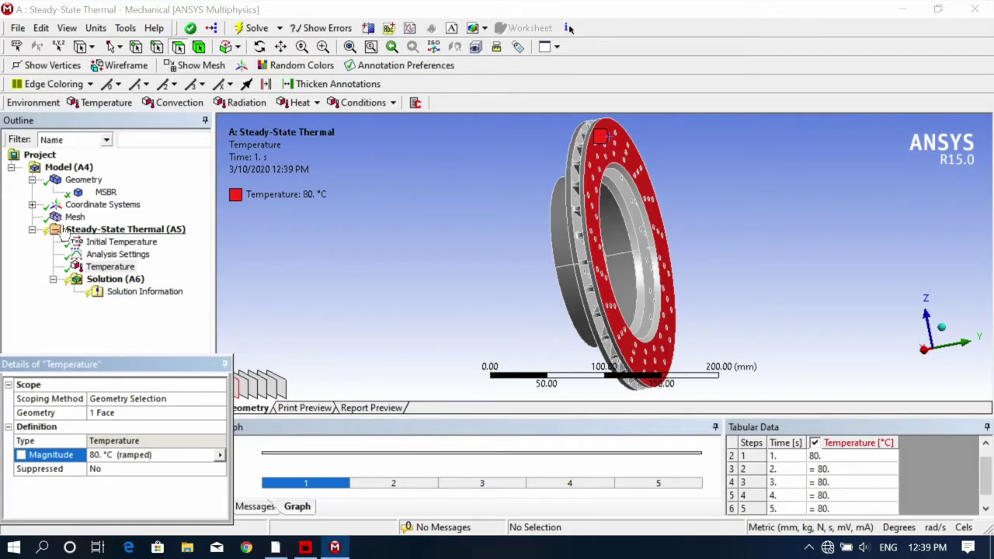
left_click(175, 104)
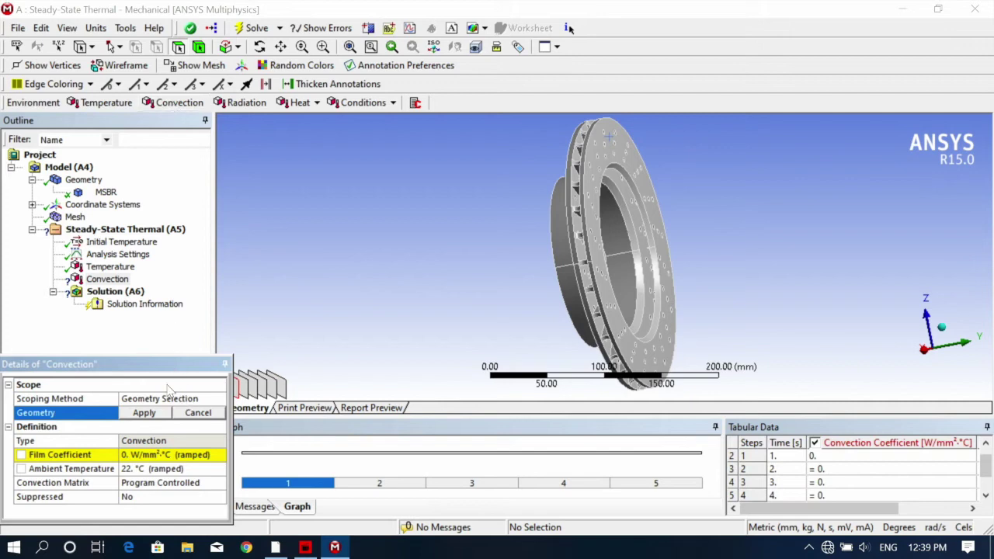
middle_click_drag(488, 232, 588, 205)
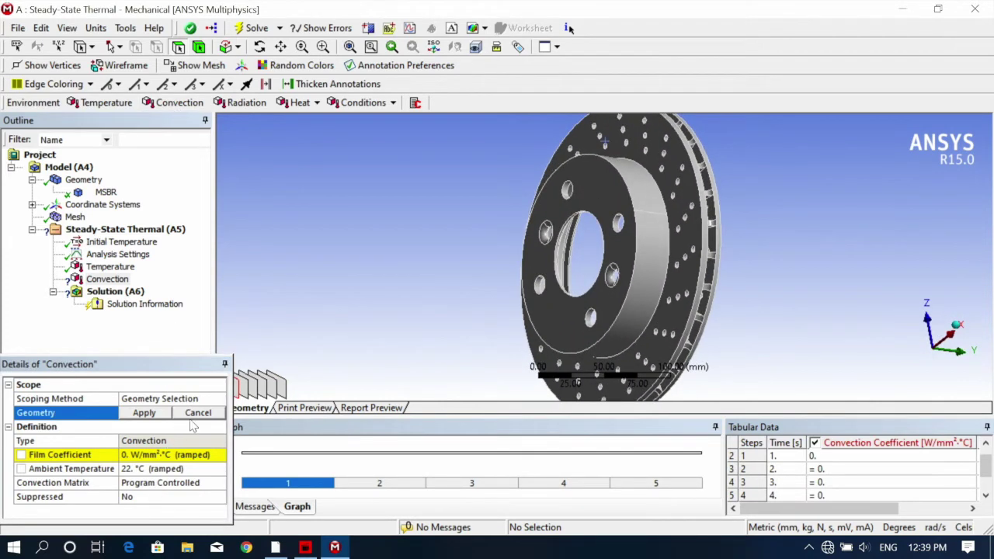
middle_click_drag(769, 227, 373, 243)
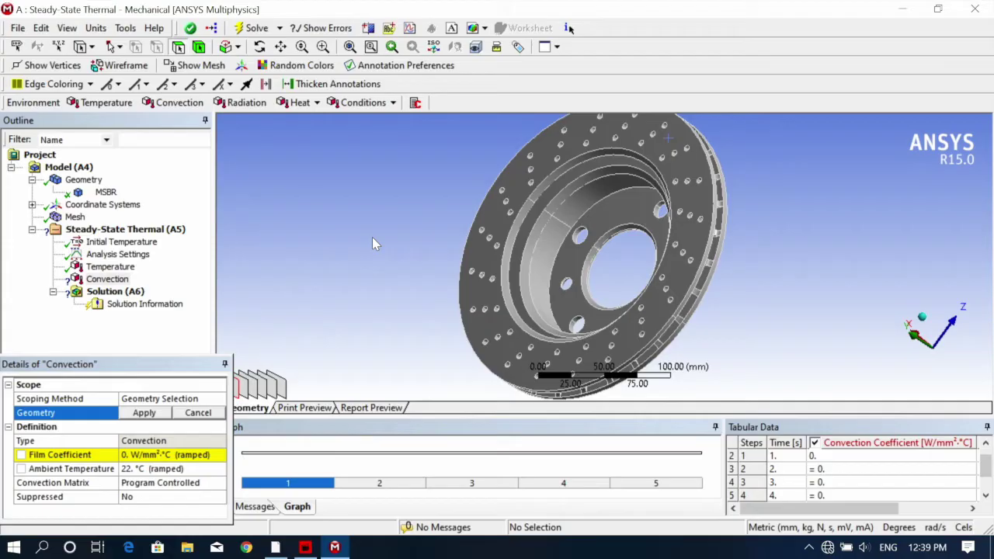
middle_click_drag(373, 239, 357, 320)
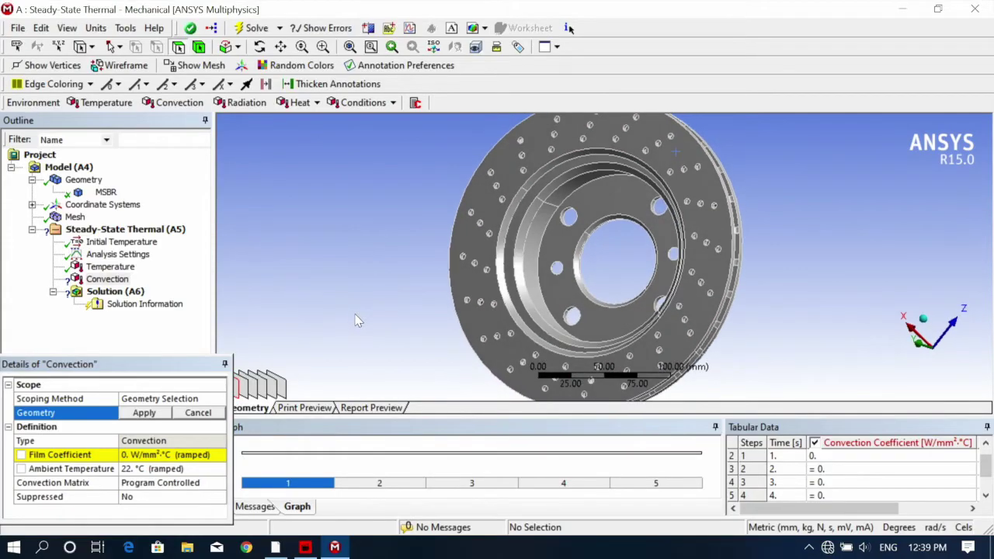
left_click(570, 252)
left_click(527, 250, "ctrl")
left_click(522, 246, "ctrl")
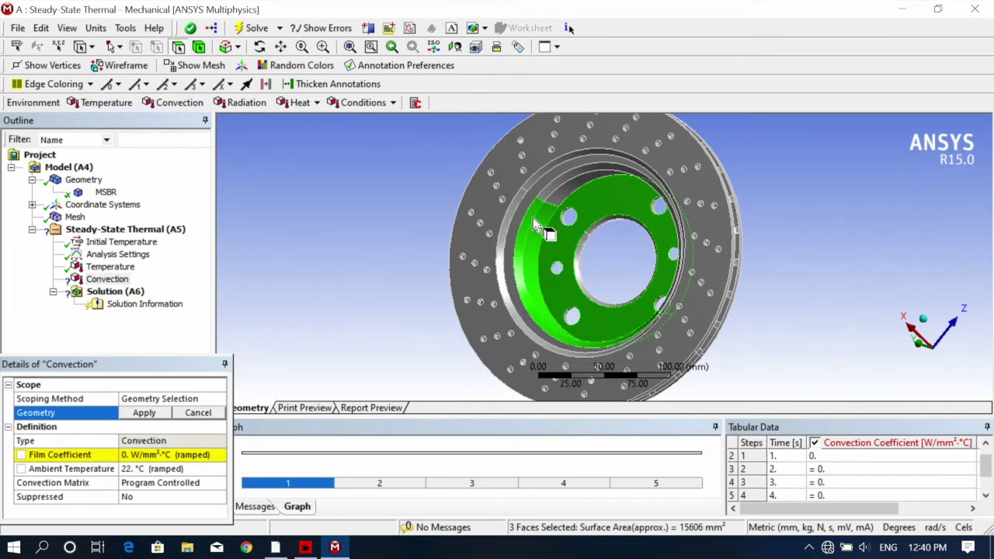
left_click(551, 187, "ctrl")
left_click(569, 203, "ctrl")
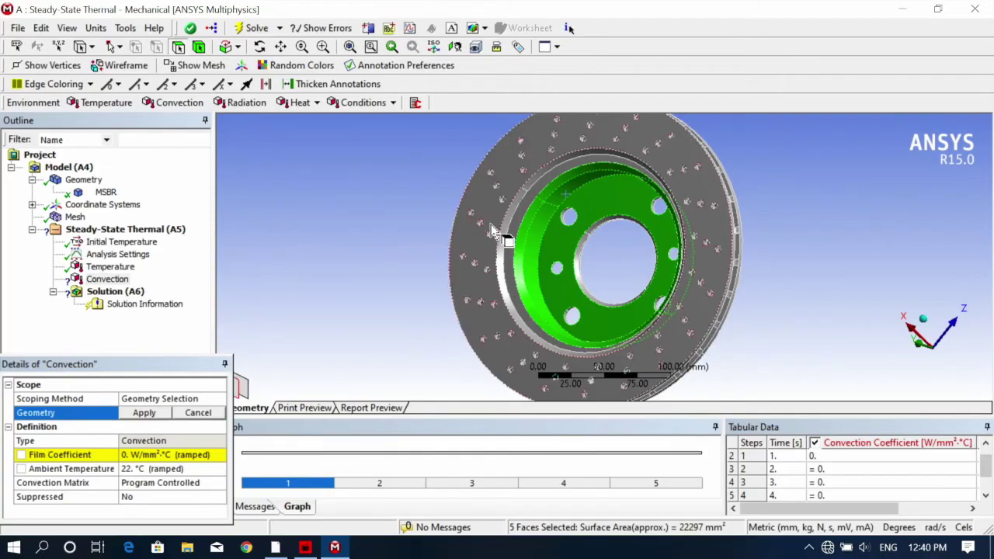
left_click(514, 208, "ctrl")
left_click(548, 195, "ctrl")
Add the hub's outer cylindrical faces and the internal vent surface to the selection, and scope the convection to all 10 faces.
middle_click_drag(567, 210, 377, 230)
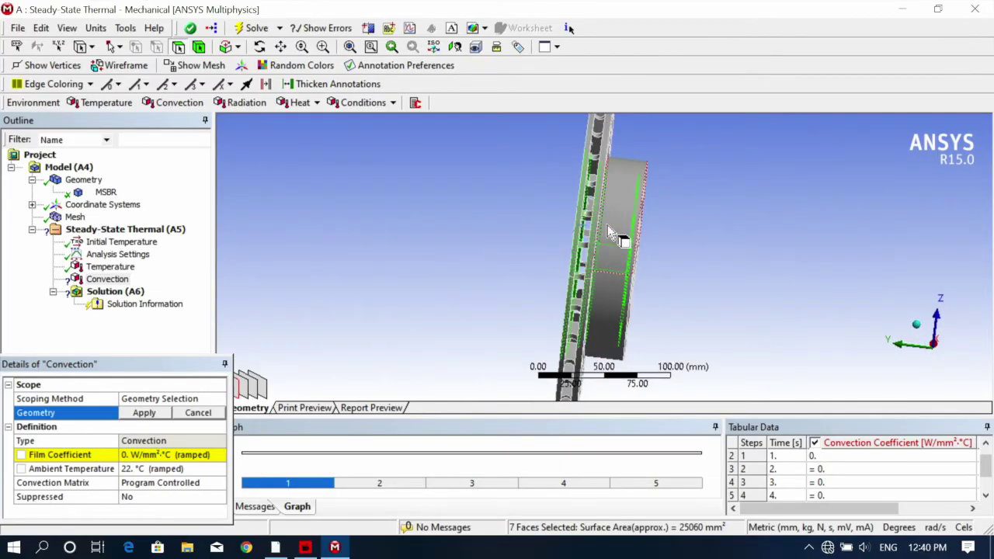
left_click(614, 203, "ctrl")
left_click(611, 298, "ctrl")
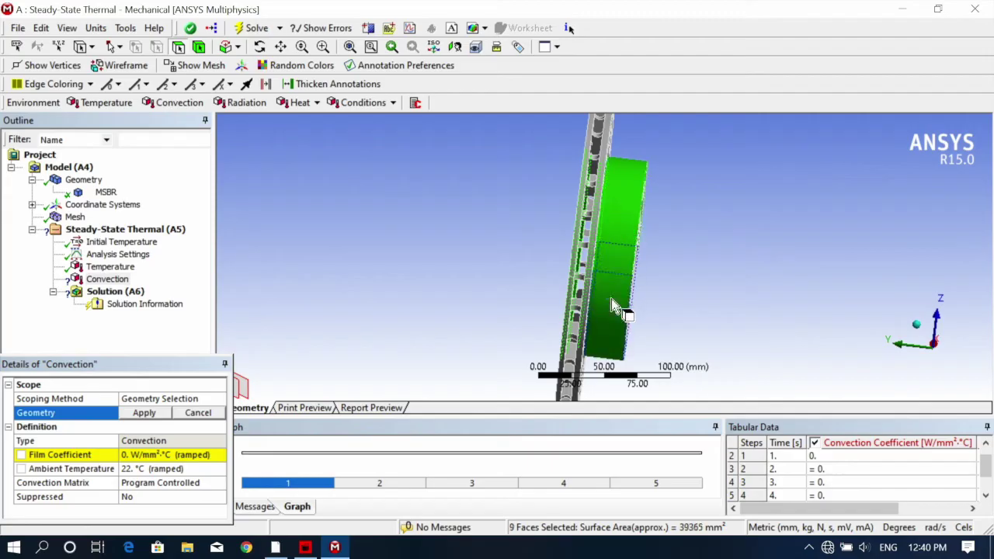
middle_click_drag(482, 316, 543, 286)
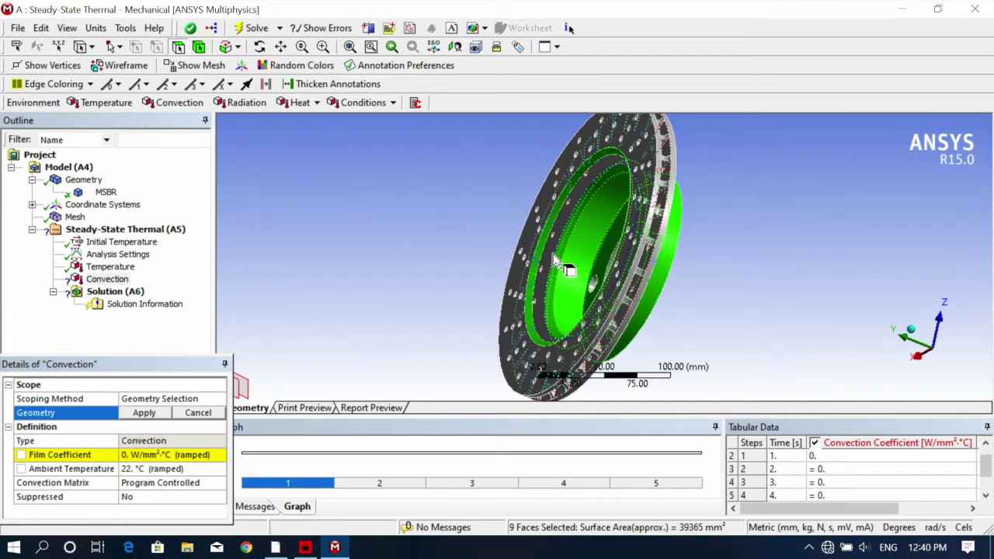
left_click(565, 226, "ctrl")
middle_click_drag(576, 233, 987, 323)
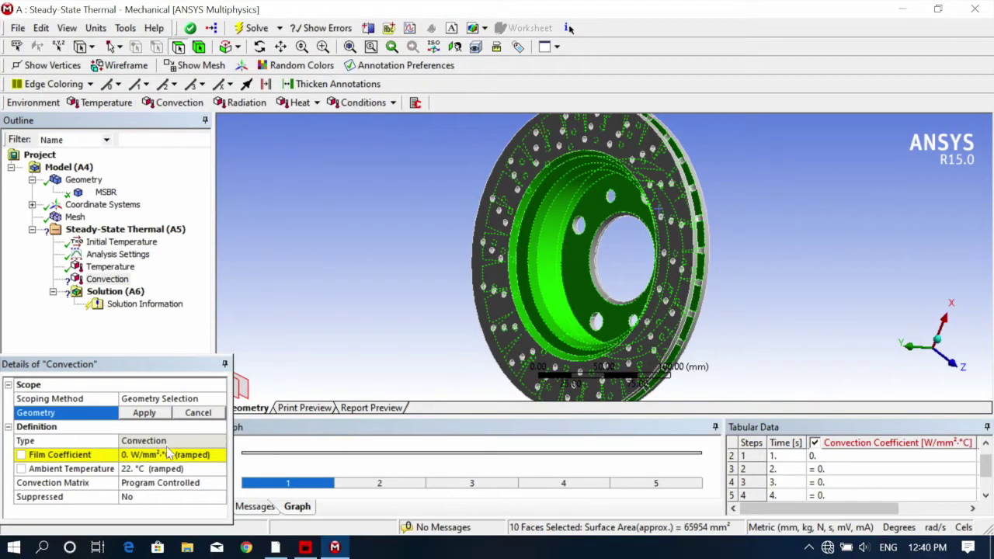
left_click(144, 414)
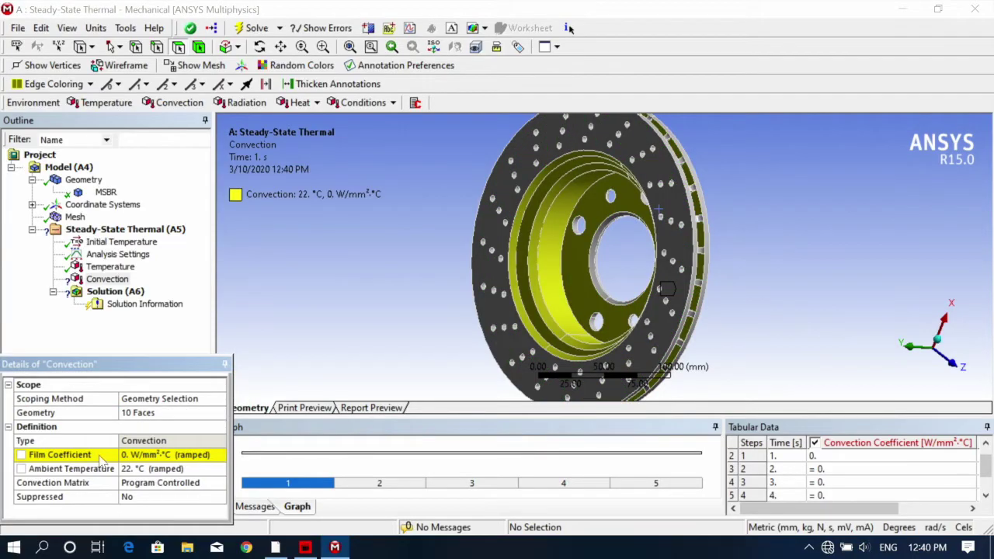
Import temperature-dependent film coefficient data for the convection load from the Convection_Samples source.
left_click(196, 456)
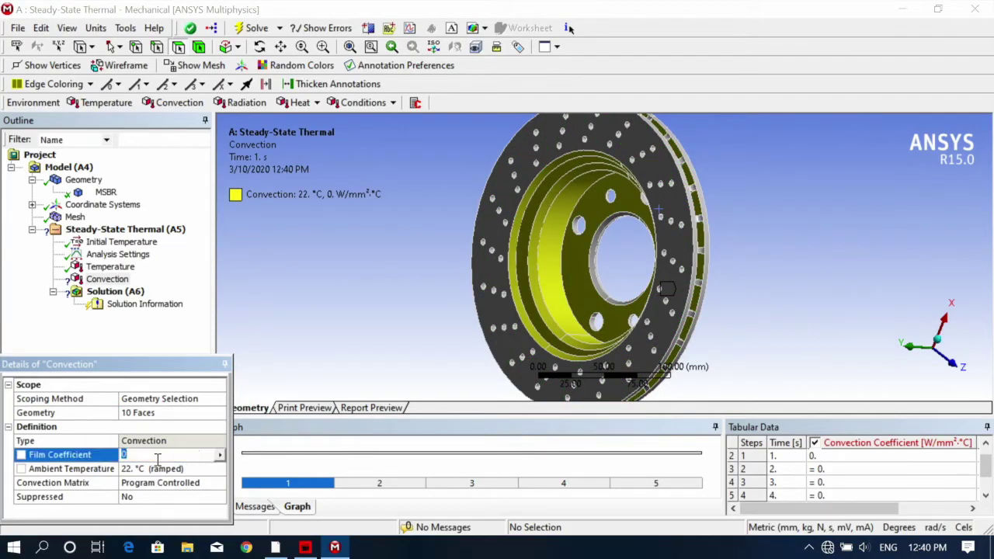
left_click(221, 457)
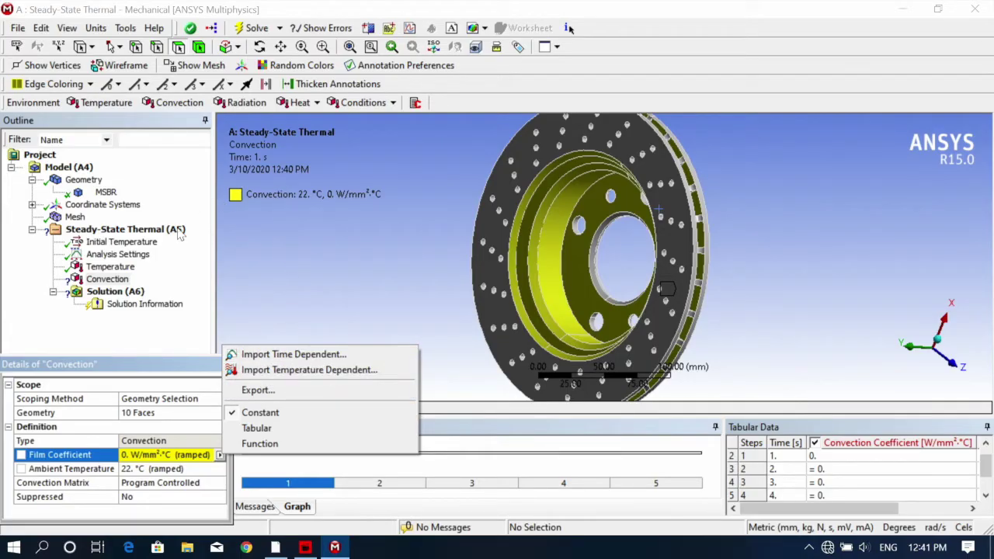
left_click(309, 370)
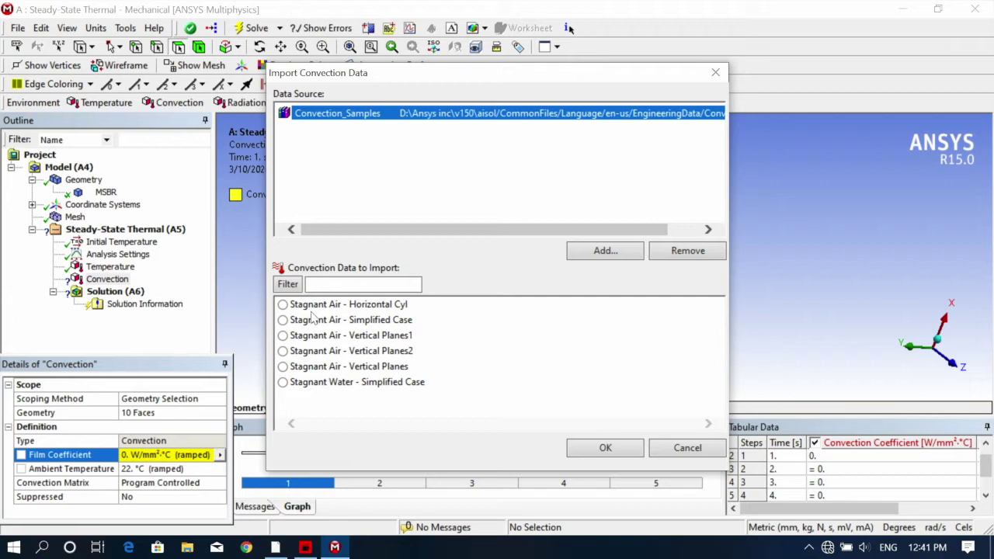
left_click(608, 454)
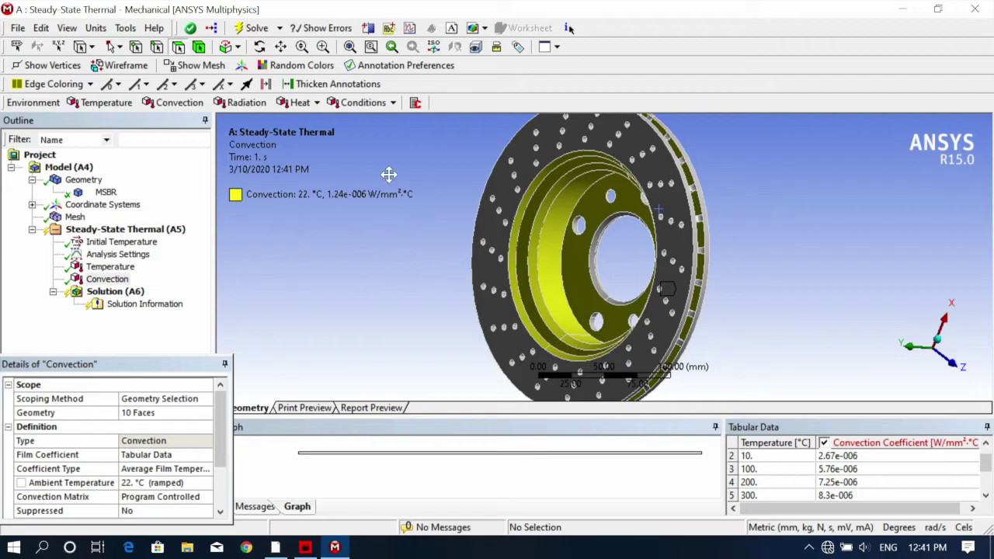
Add temperature, total heat flux and directional heat flux results to the solution, and solve the analysis.
left_click(106, 294)
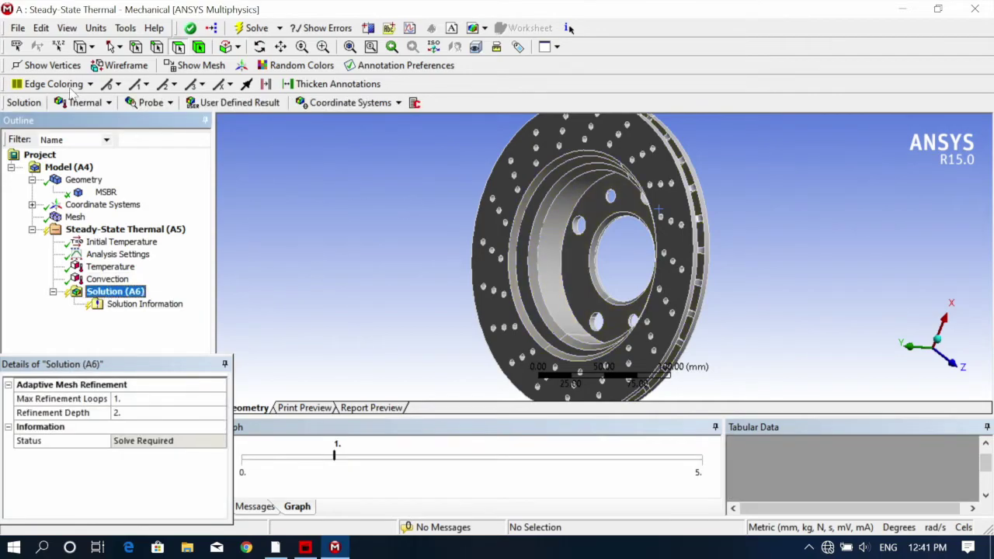
left_click(77, 103)
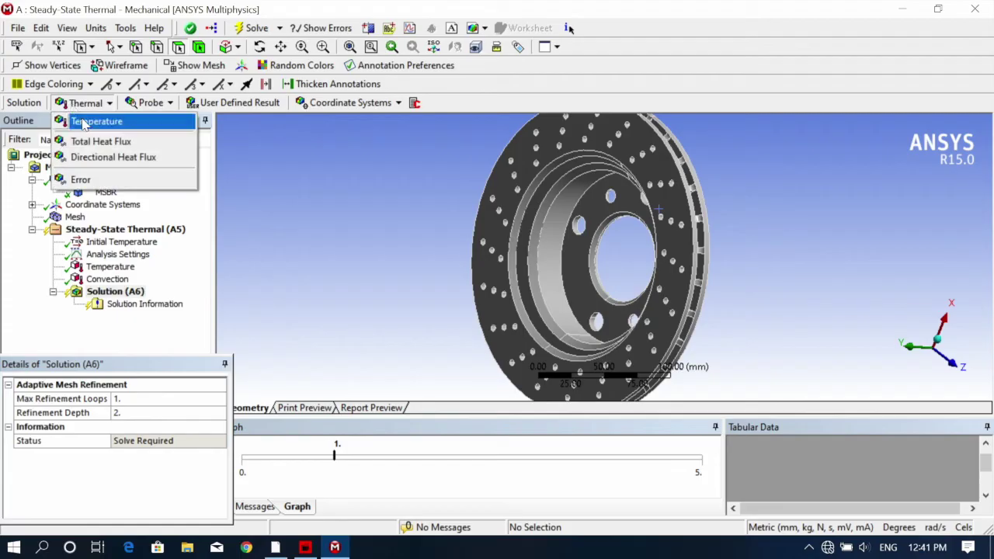
left_click(83, 124)
left_click(87, 104)
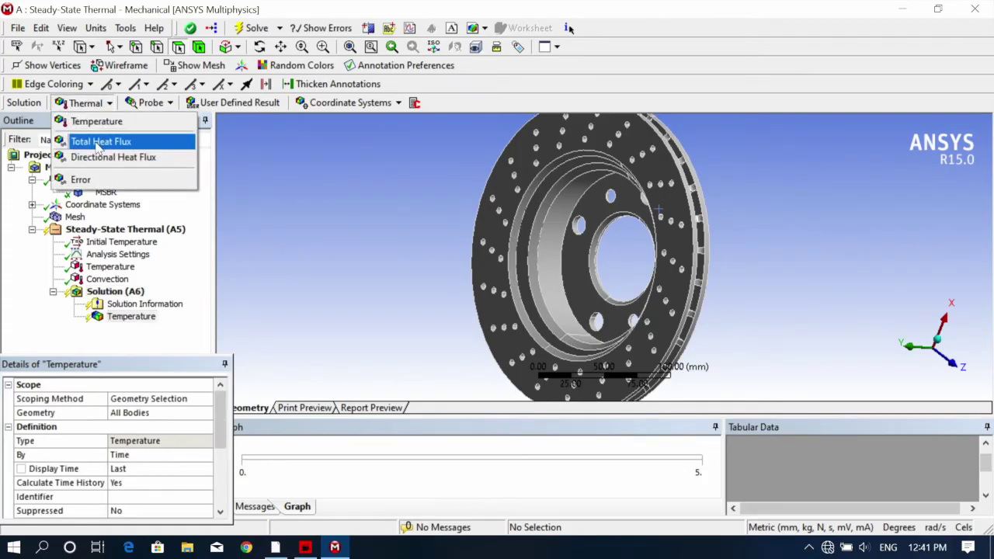
left_click(97, 145)
left_click(89, 103)
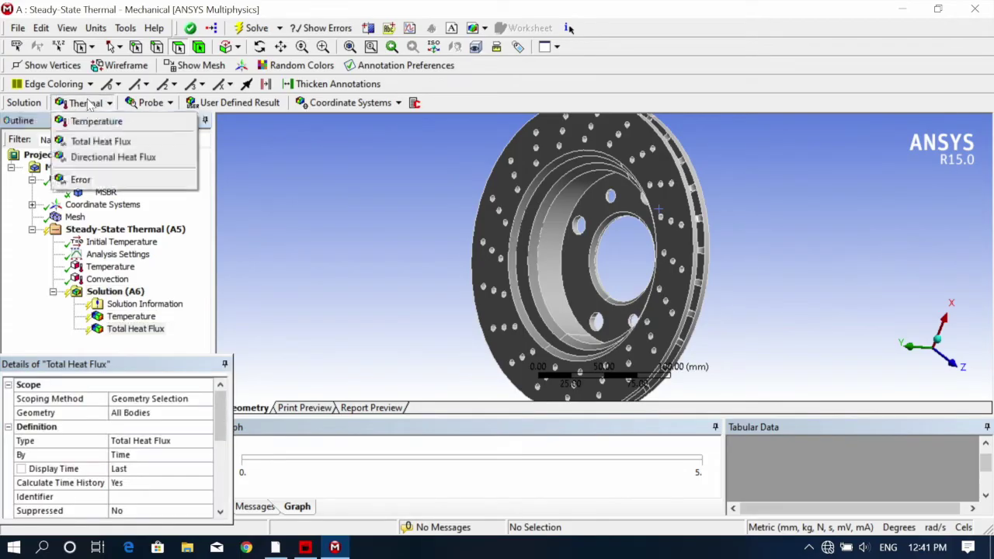
left_click(108, 158)
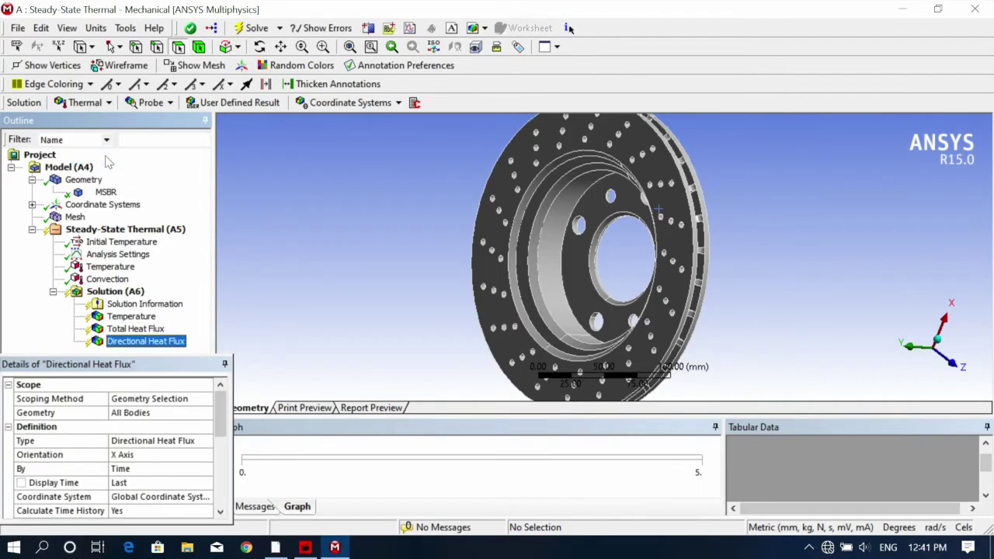
left_click(117, 292)
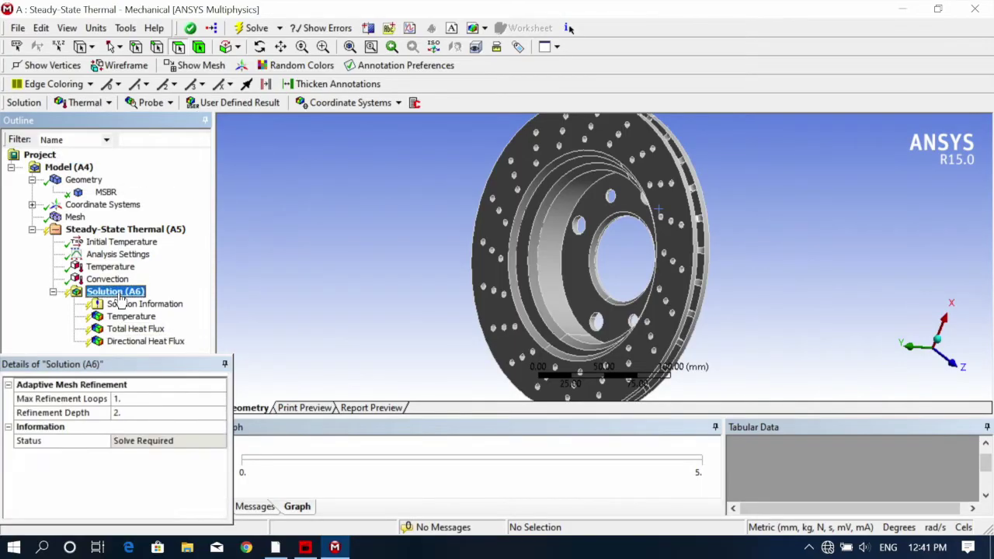
left_click(257, 29)
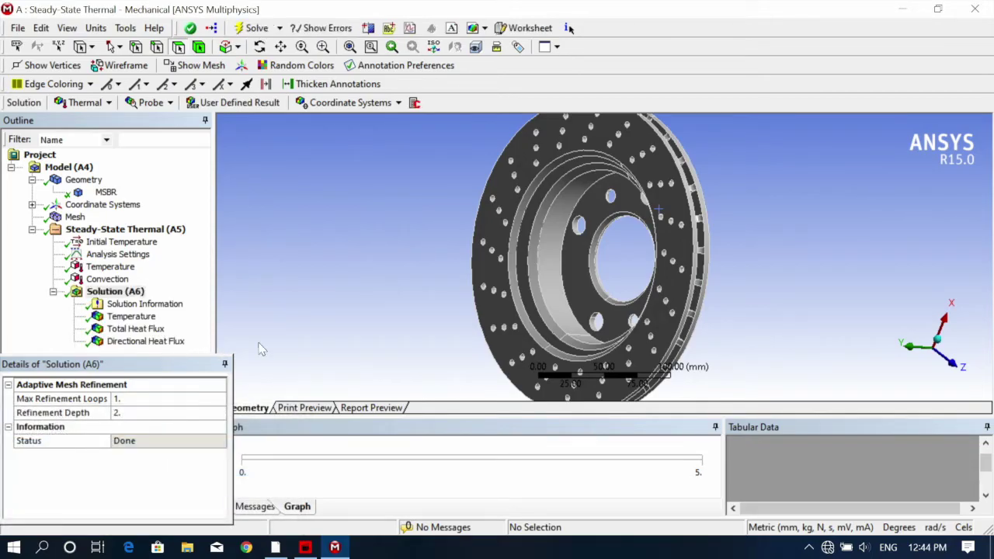
Examine the temperature result across both the hub and the friction ring of the disc.
left_click_drag(561, 266, 348, 268)
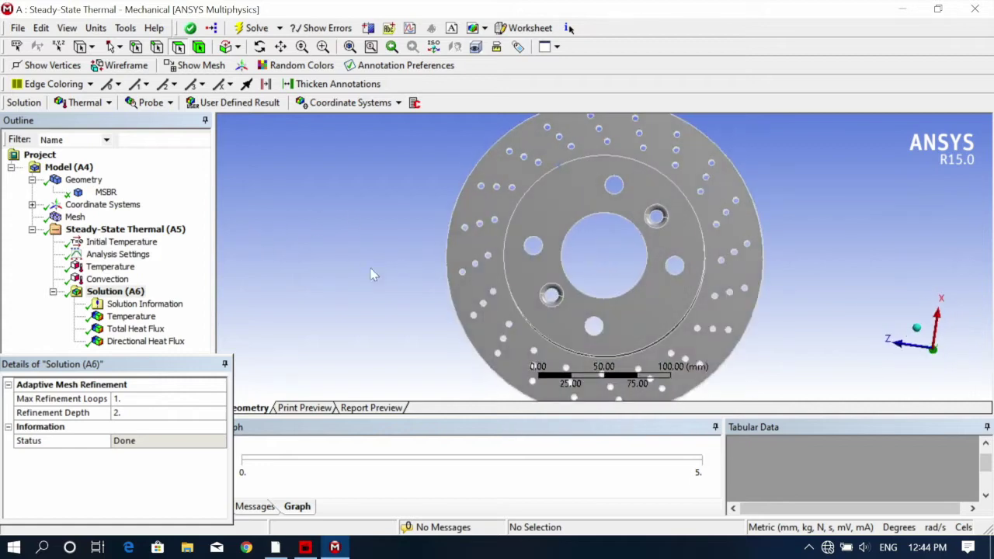
left_click_drag(586, 279, 458, 281)
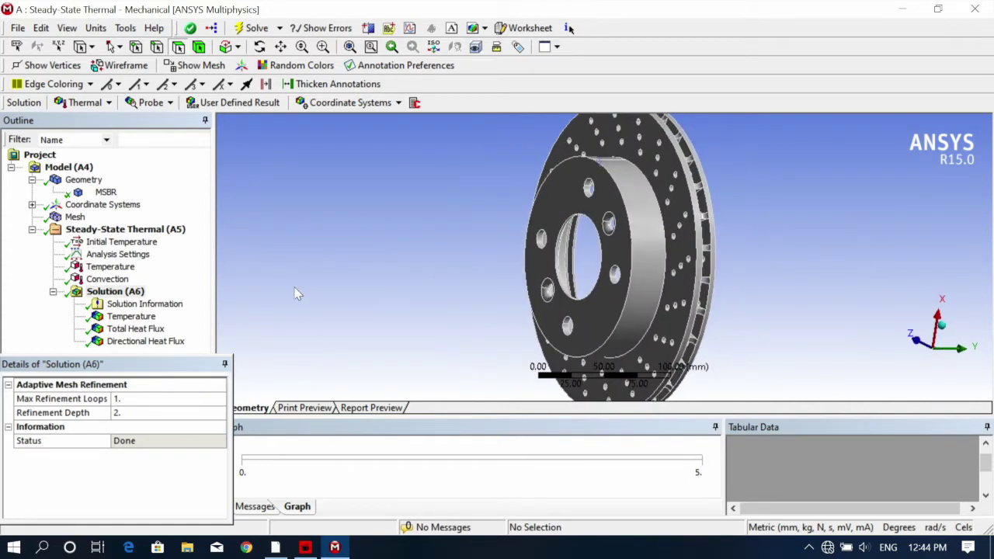
left_click(131, 317)
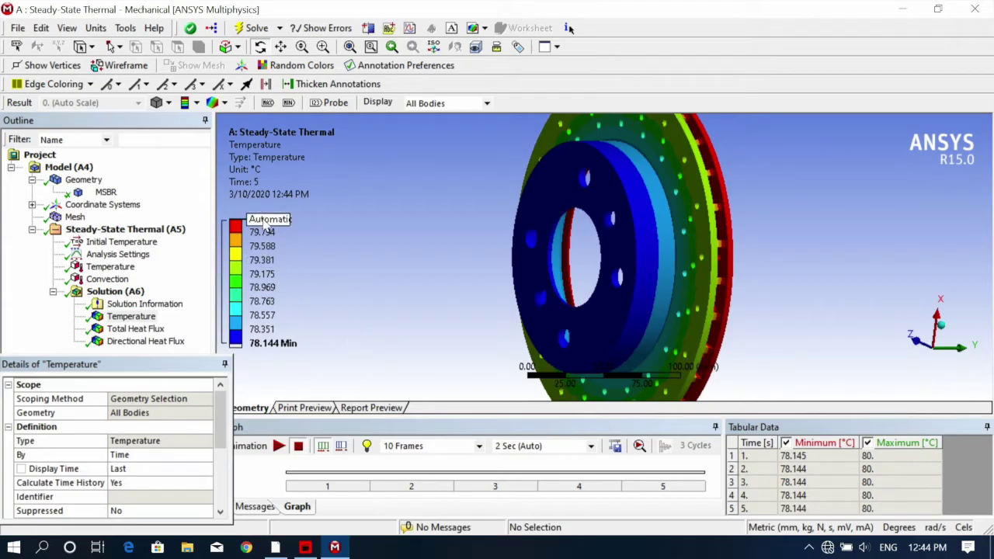
left_click_drag(754, 224, 428, 262)
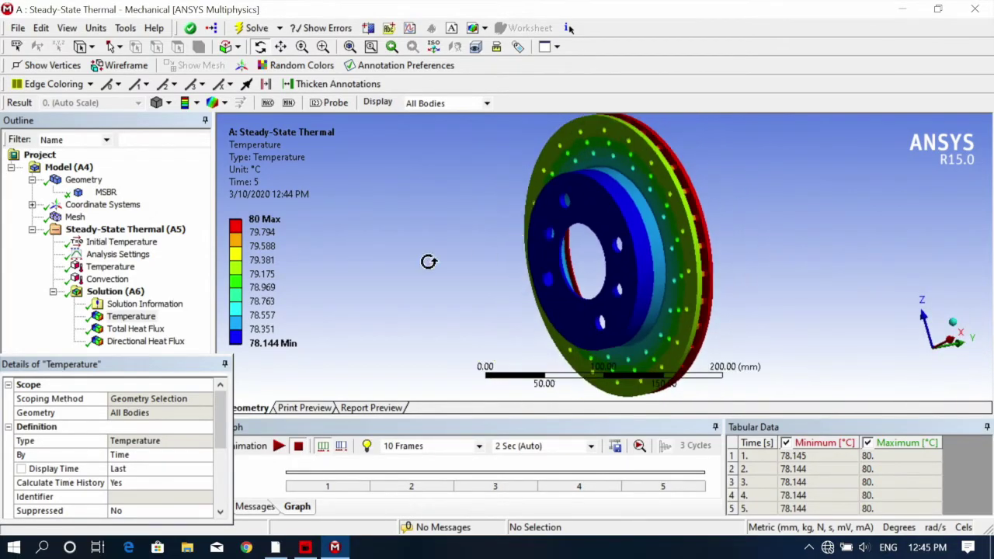
Examine the total heat flux result, looking closely at the vent ribs between the two friction rings.
left_click(136, 328)
left_click_drag(568, 256, 488, 277)
scroll(605, 206, "up", 5)
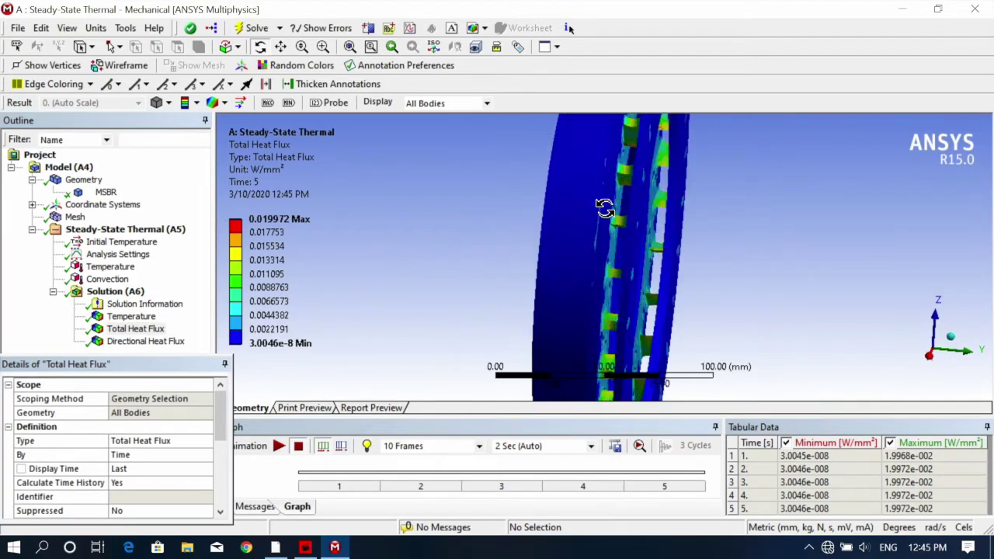
left_click_drag(644, 256, 648, 210)
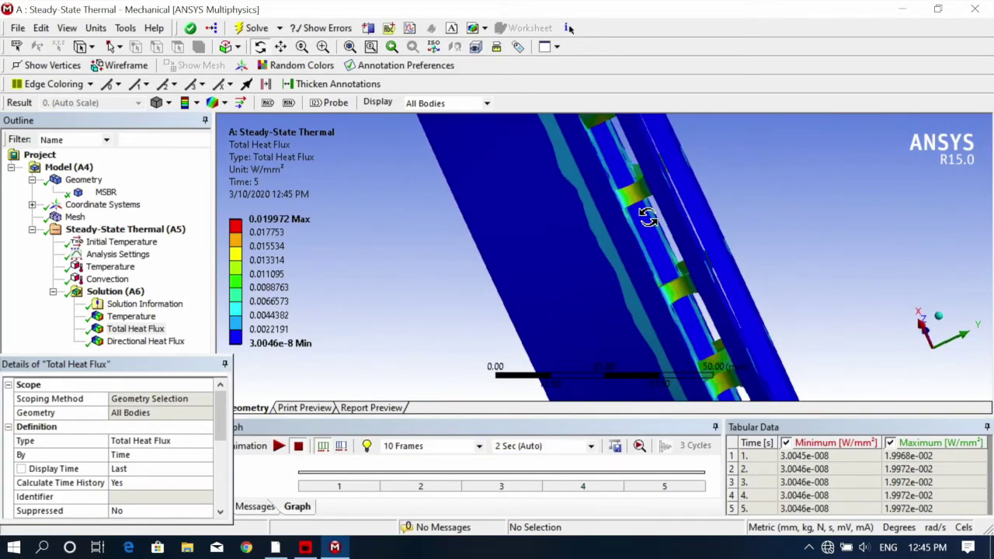
Examine the total heat flux on the whole disc, and the directional heat flux result with its graph over time.
scroll(647, 215, "down", 6)
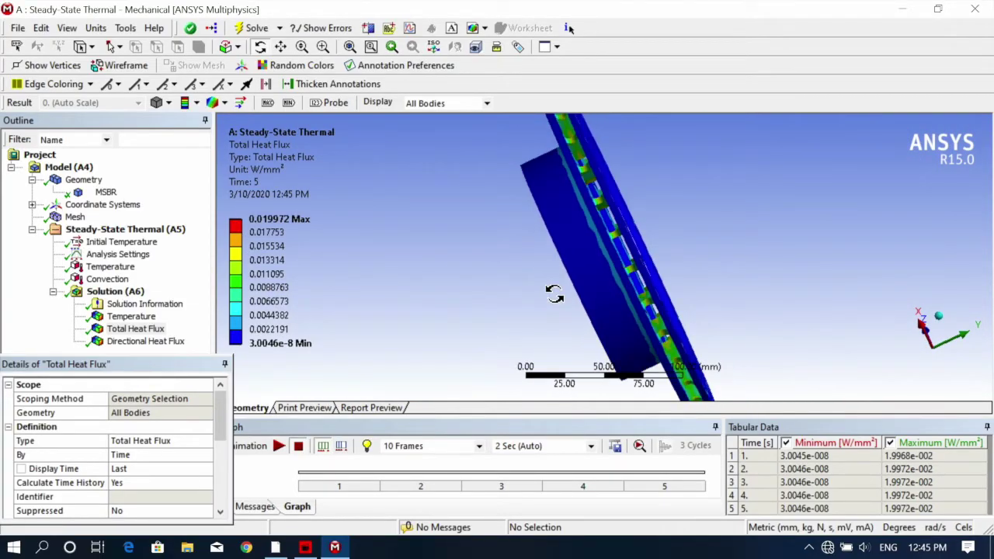
left_click_drag(554, 293, 645, 215)
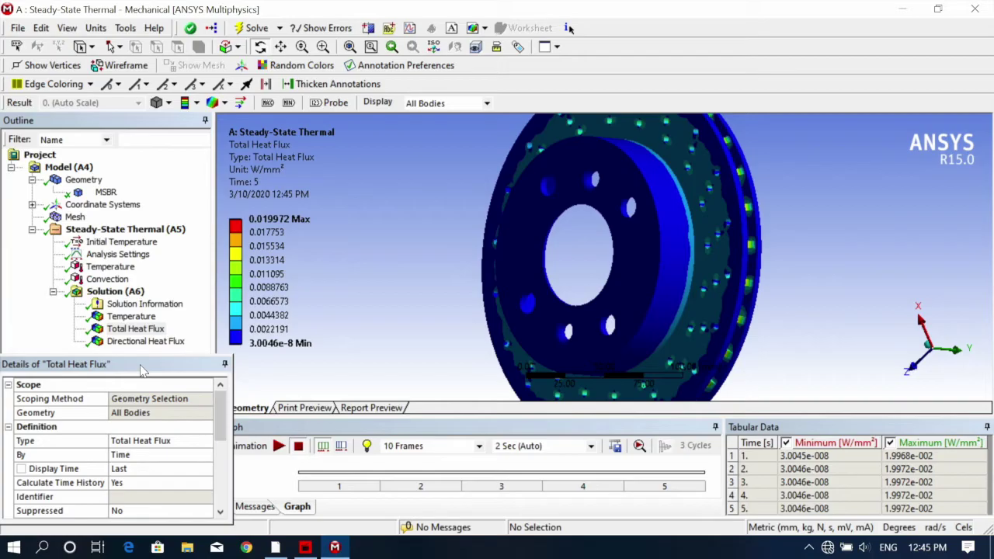
left_click(138, 342)
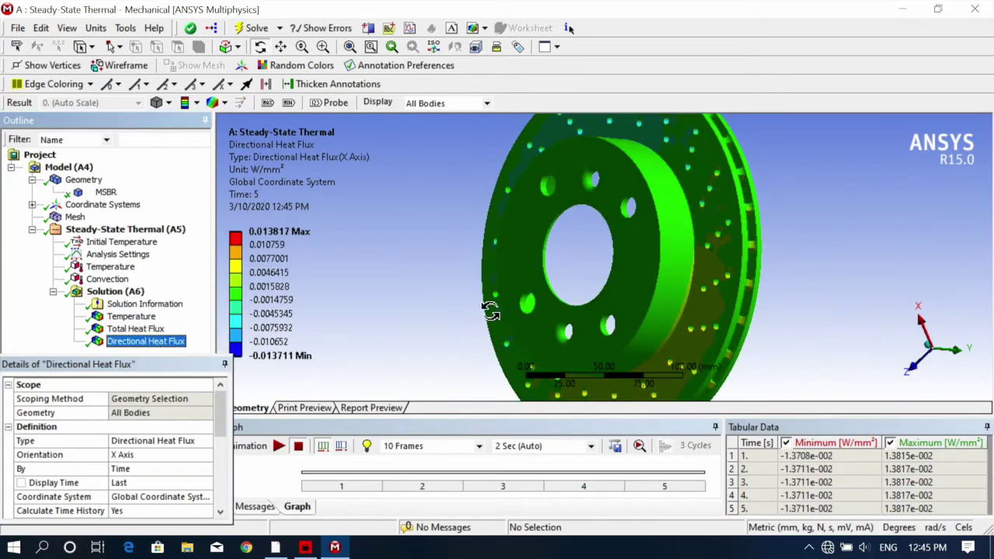
left_click_drag(493, 310, 476, 268)
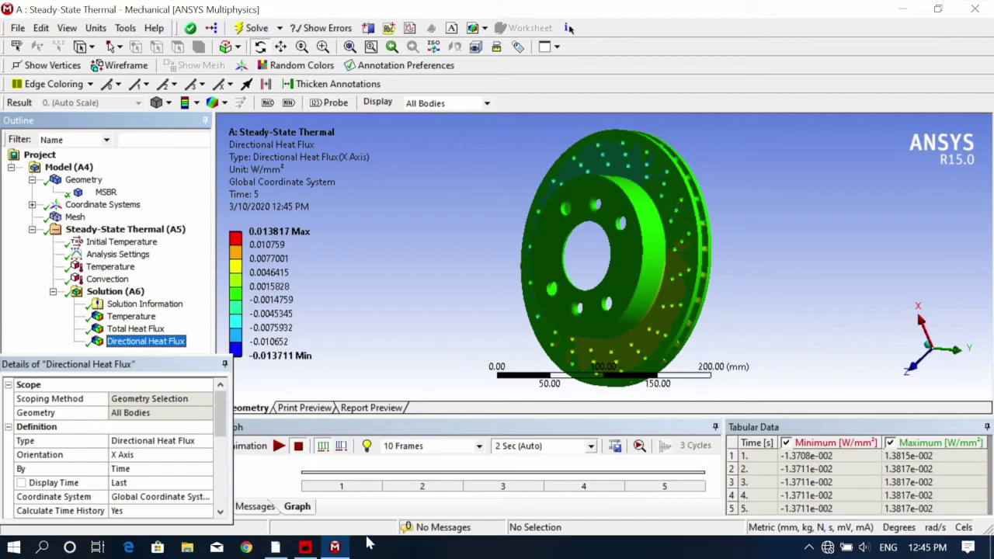
left_click(300, 508)
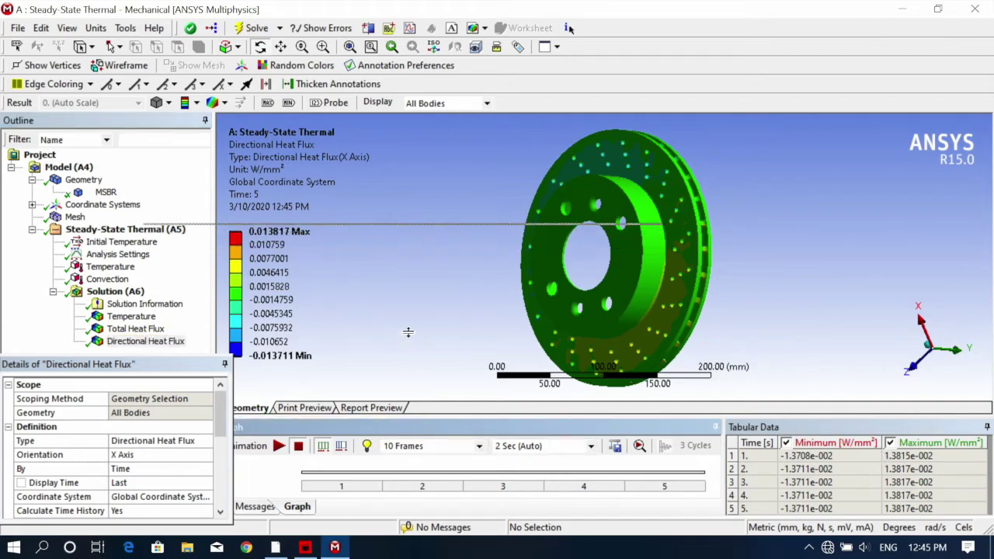
left_click_drag(410, 402, 411, 317)
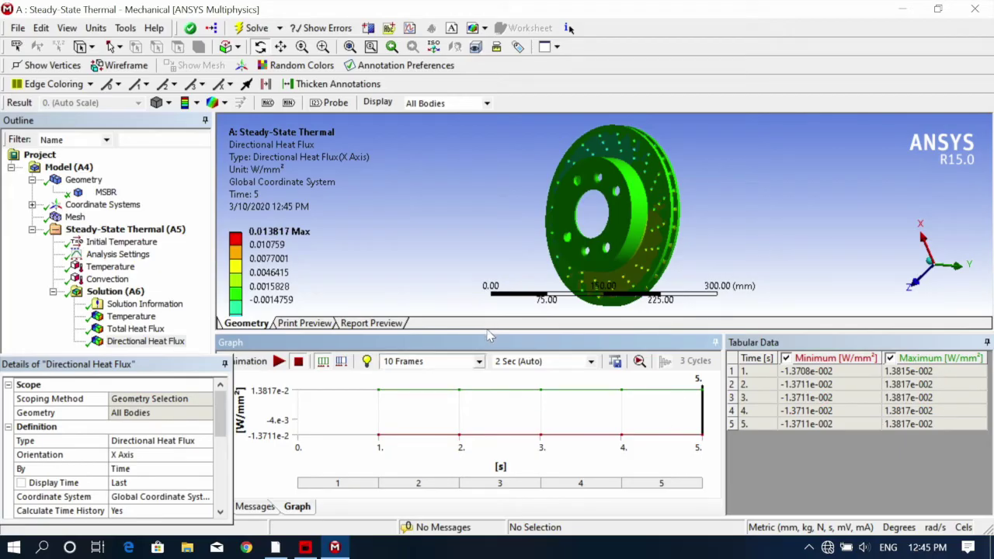
left_click_drag(486, 332, 506, 409)
left_click_drag(176, 368, 174, 374)
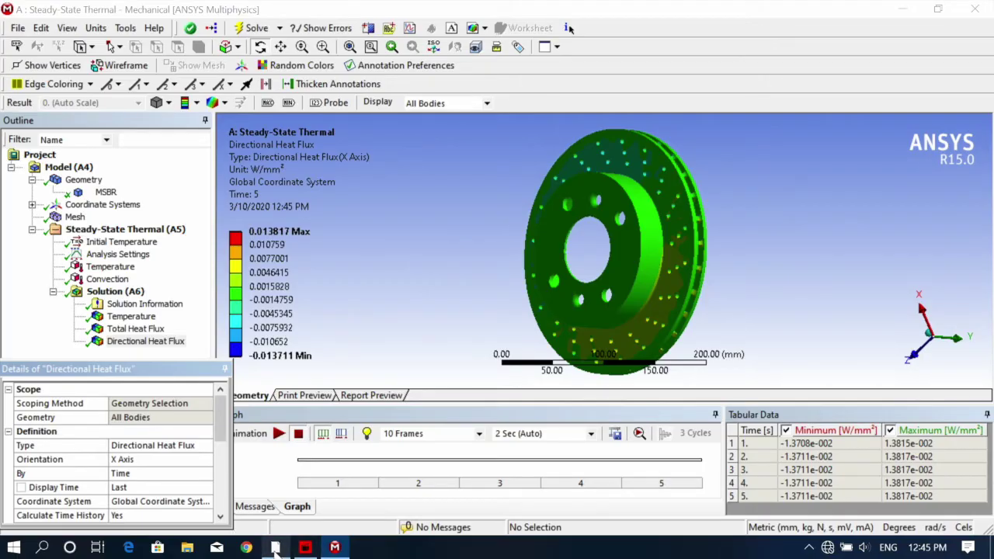
Switch to Workbench and add a Static Structural system linked to the Solution of the Steady-State Thermal system.
left_click(304, 547)
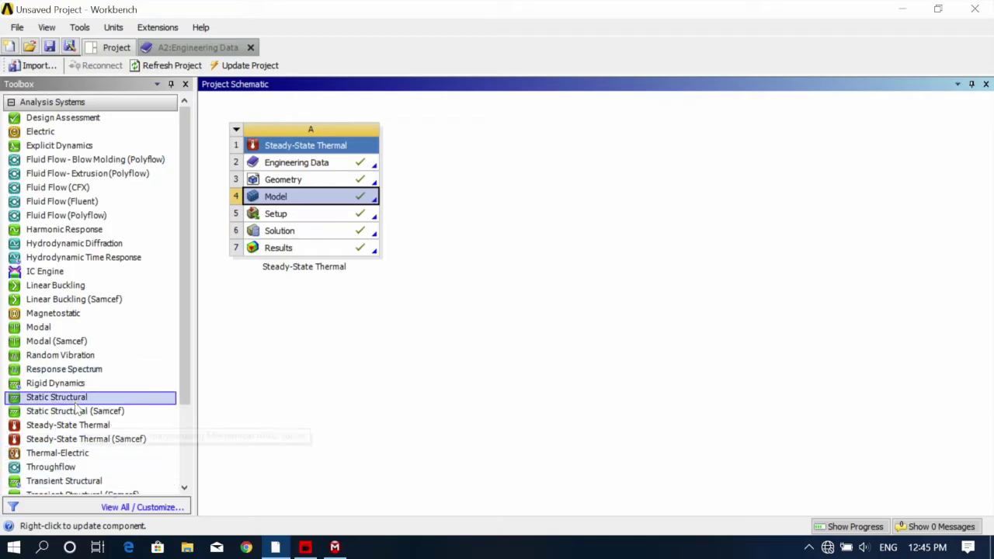
left_click_drag(78, 401, 328, 230)
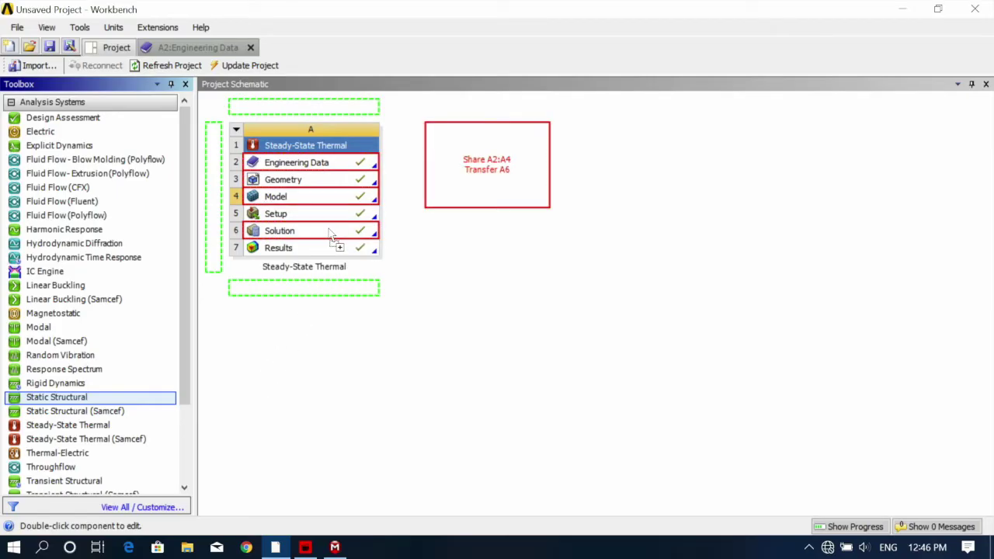
left_click_drag(329, 230, 328, 228)
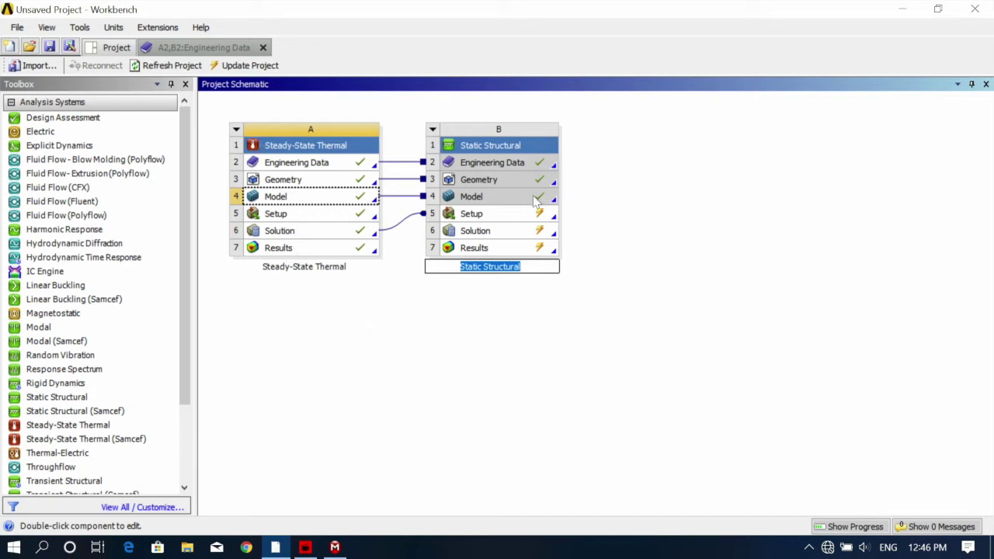
left_click(588, 360)
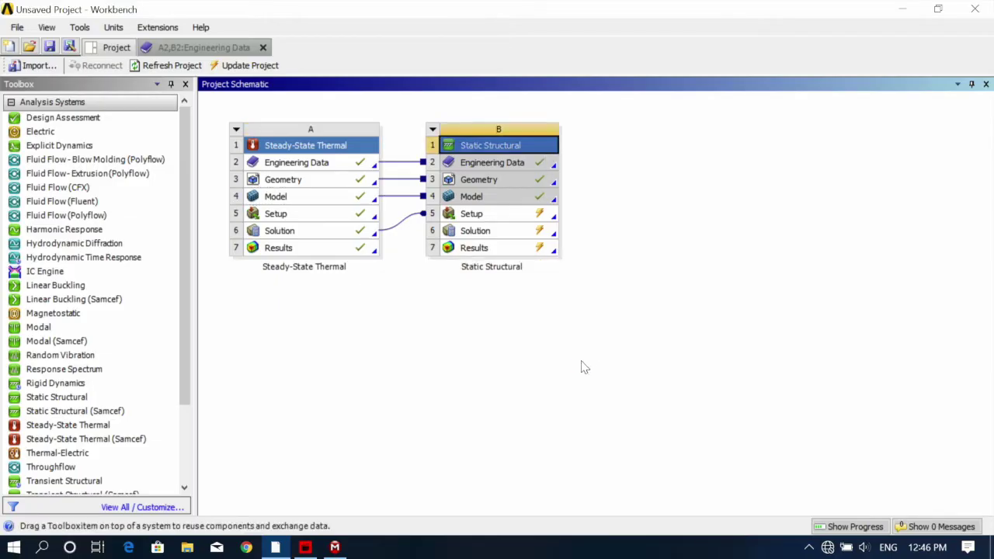
Switch back to Mechanical, collapse the Steady-State Thermal branch and inspect the Imported Body Temperature load of the Static Structural analysis.
left_click(335, 548)
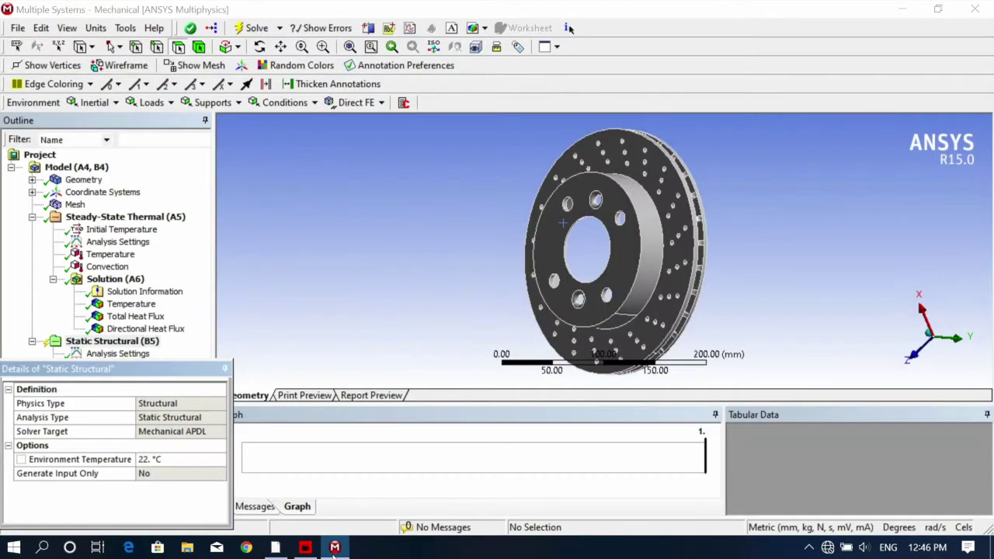
left_click_drag(186, 378, 135, 405)
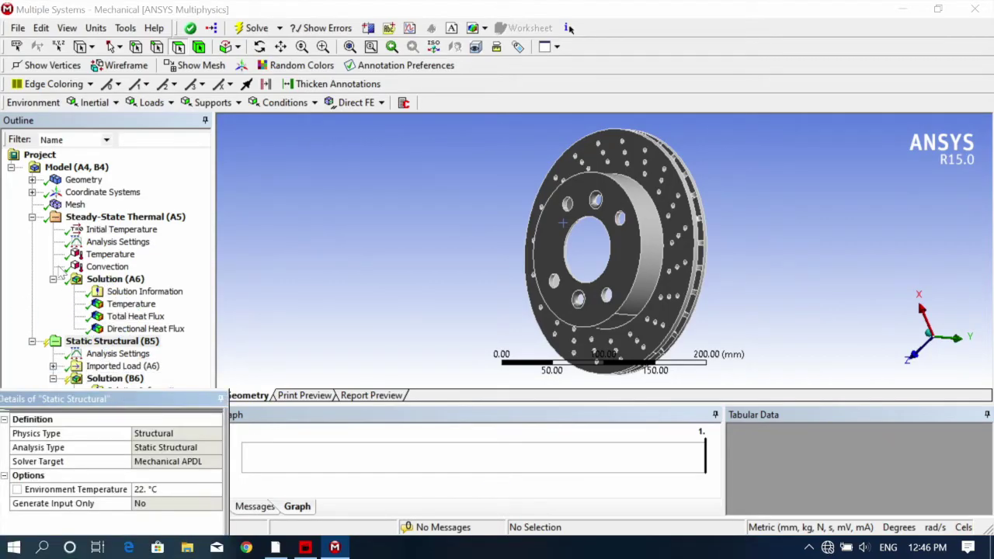
left_click(52, 279)
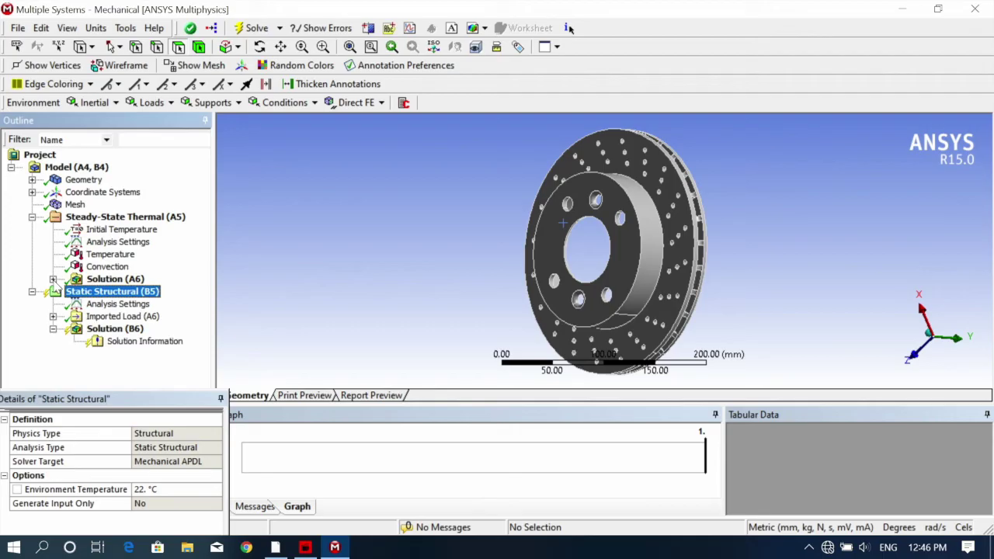
left_click(32, 218)
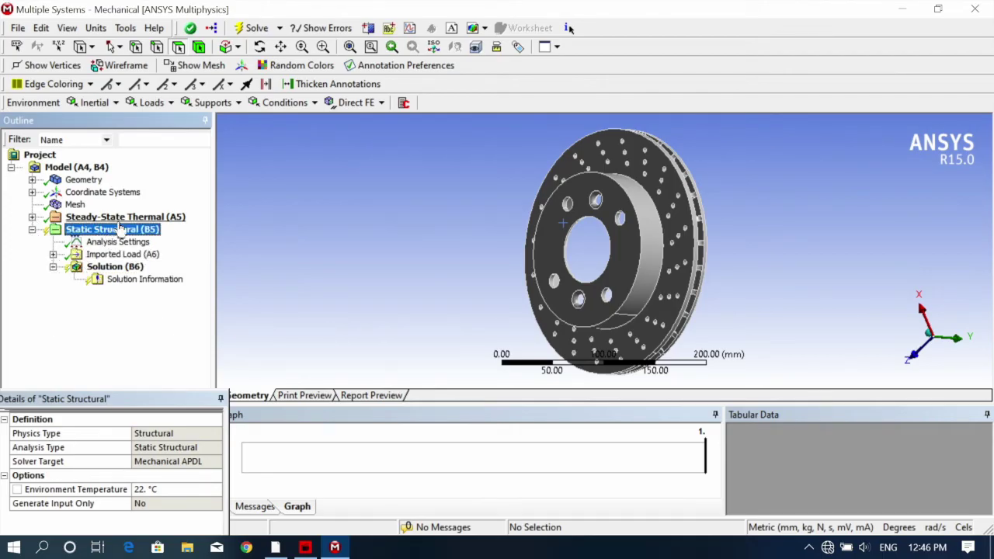
left_click(113, 255)
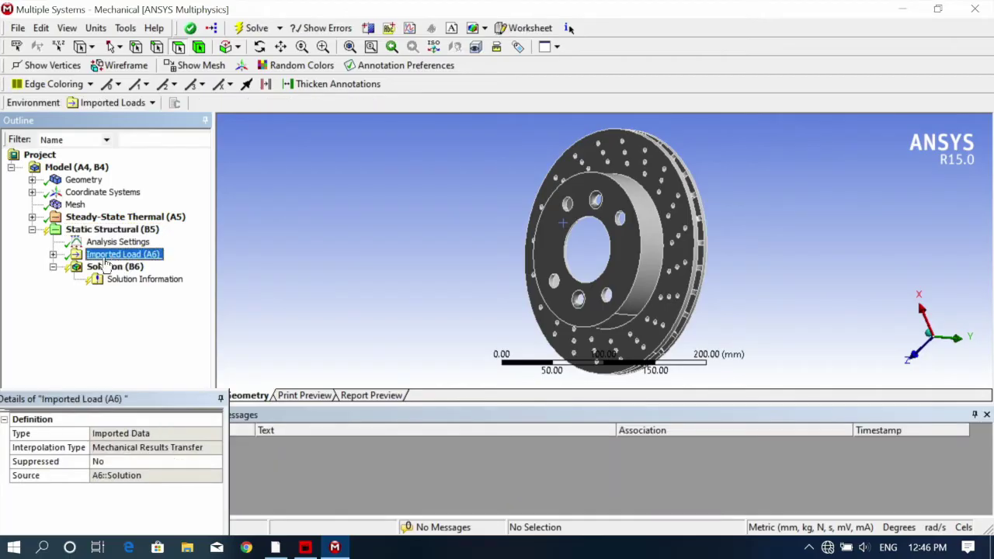
left_click(53, 254)
left_click(148, 268)
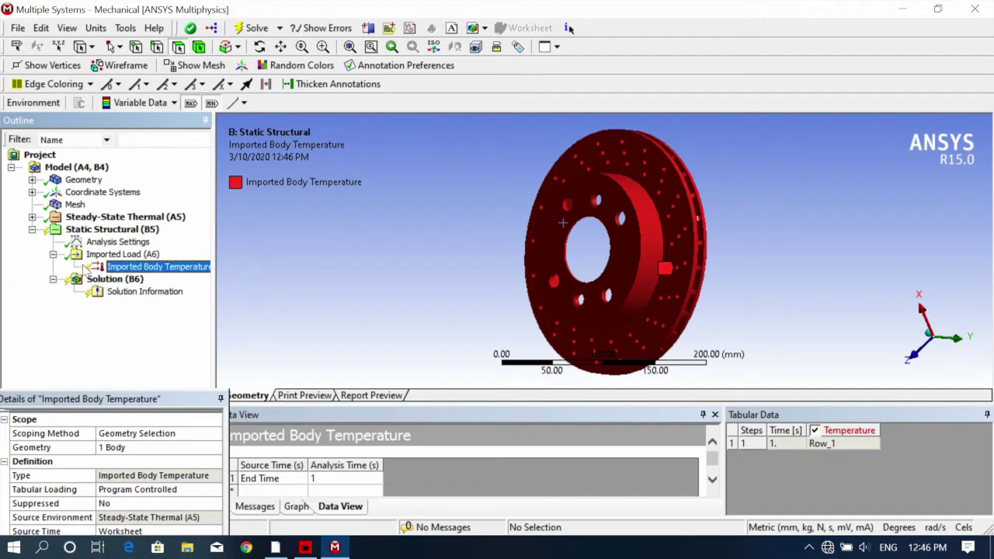
left_click(53, 255)
Add a Fixed Support to the Static Structural analysis on the flat outer face of the hub with the bolt holes.
left_click(104, 231)
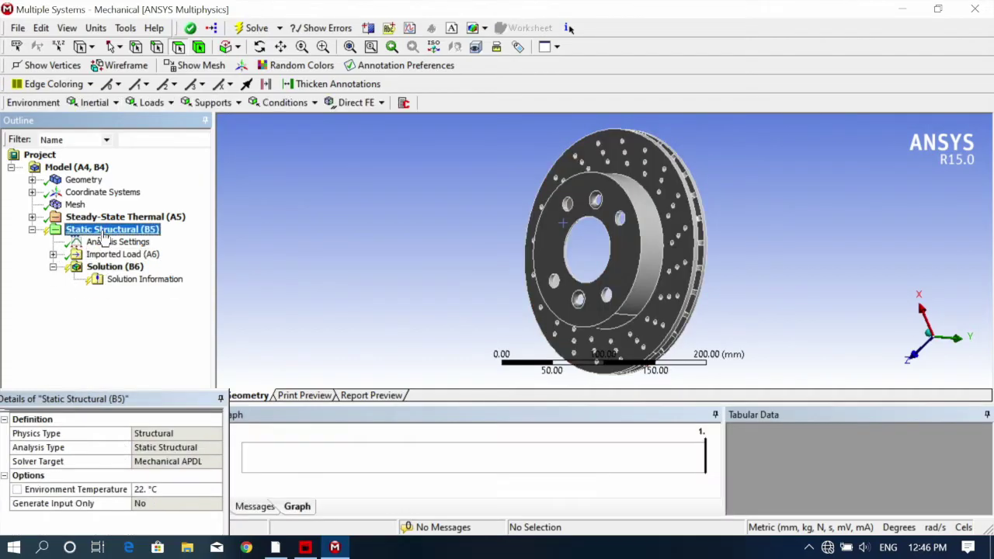
left_click(204, 104)
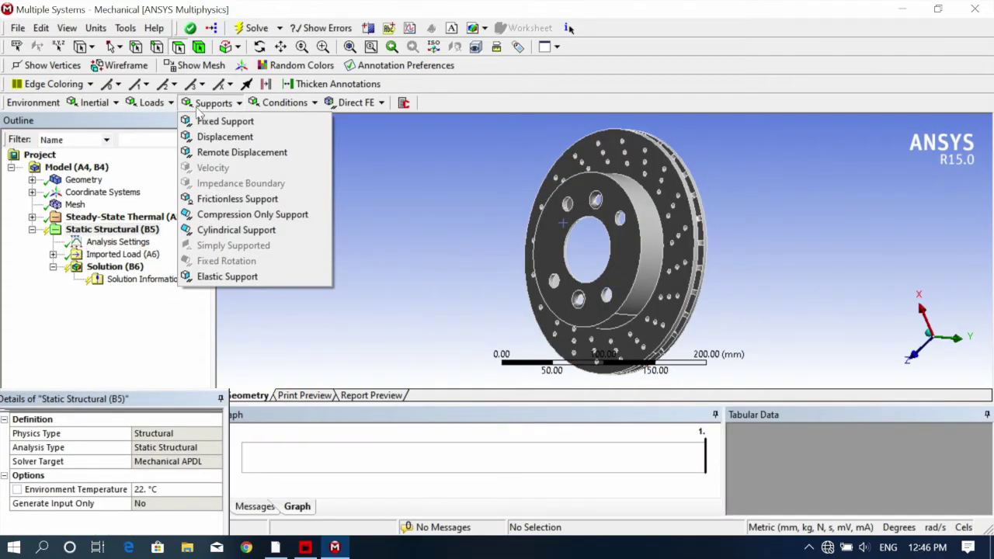
left_click(222, 119)
middle_click_drag(738, 265, 776, 277)
left_click(609, 187)
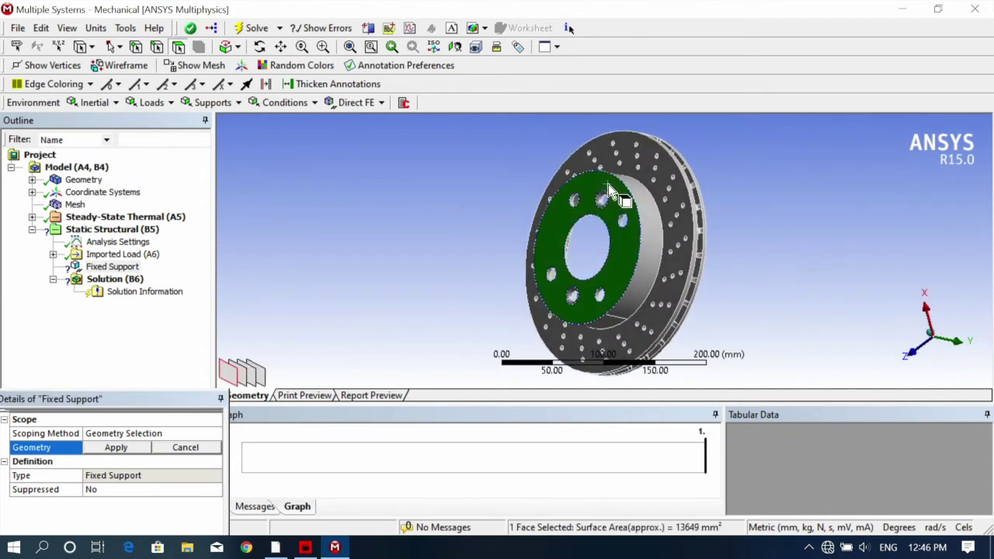
middle_click_drag(775, 258, 807, 316)
left_click(115, 448)
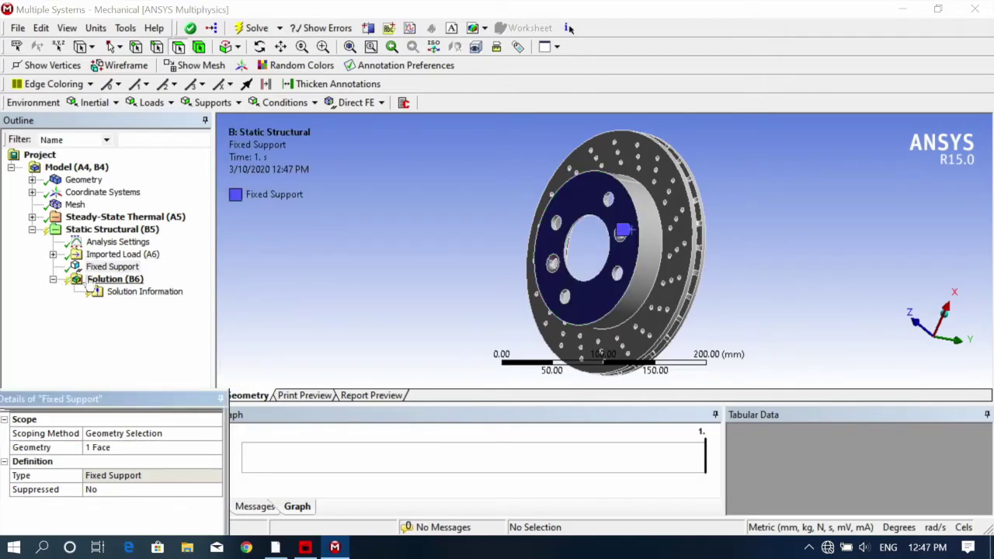
Add a Pressure load of 1 MPa on the drilled friction ring face on the hub side.
left_click(112, 229)
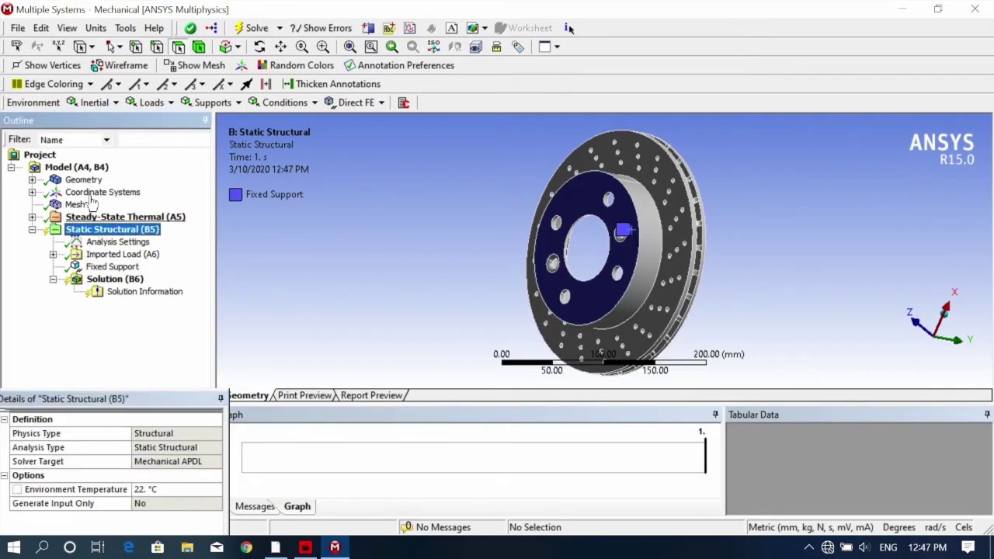
left_click(155, 102)
left_click(159, 122)
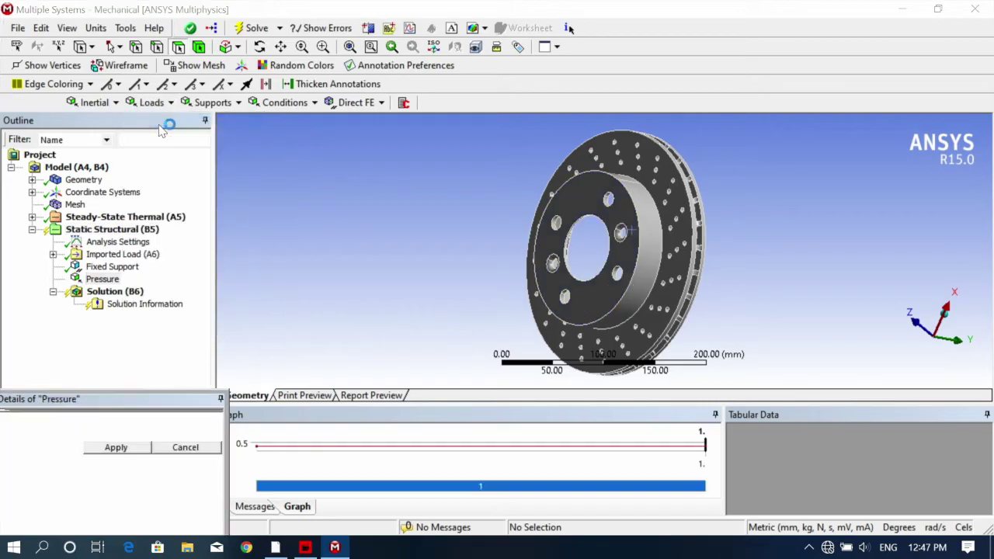
middle_click_drag(744, 220, 702, 264)
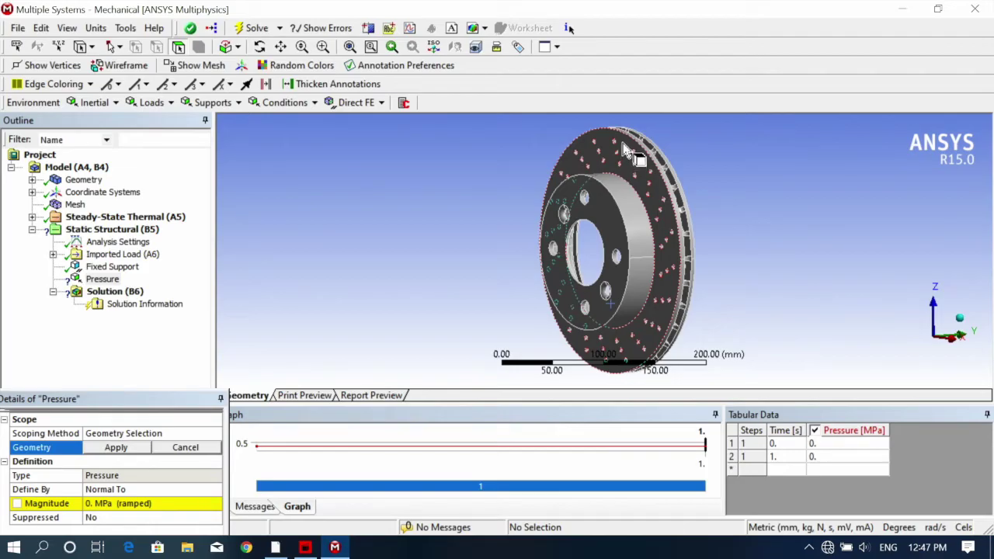
left_click(623, 144)
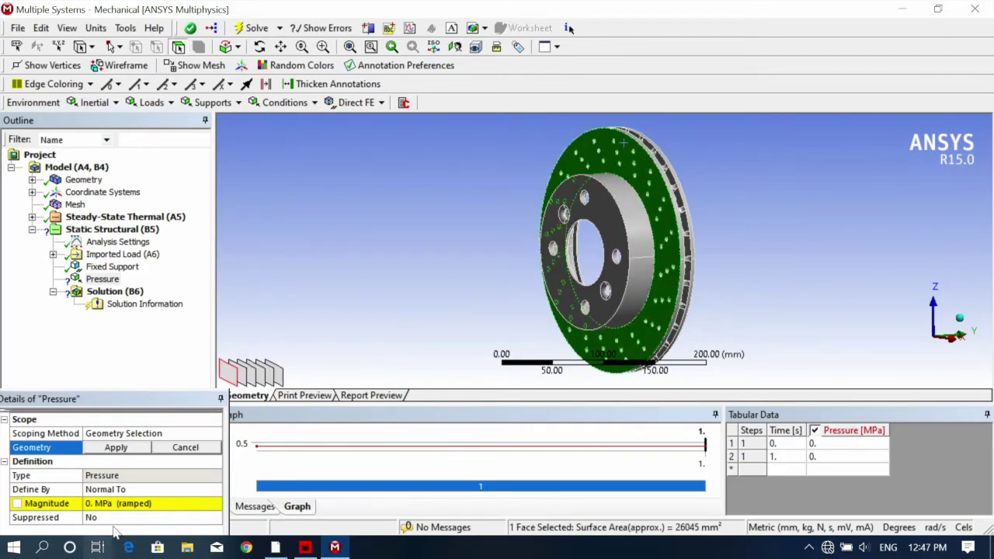
left_click(102, 503)
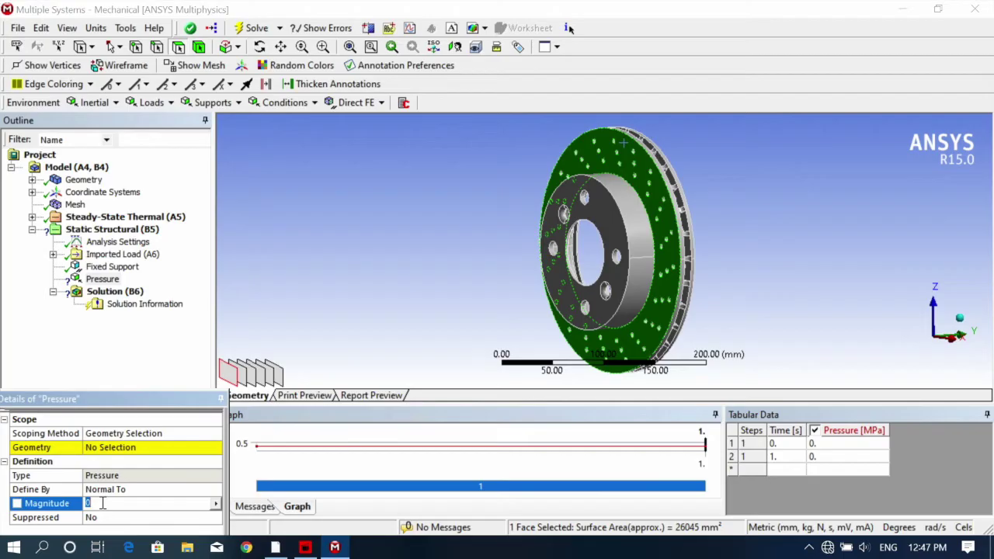
left_click(107, 461)
left_click(107, 448)
left_click(107, 448)
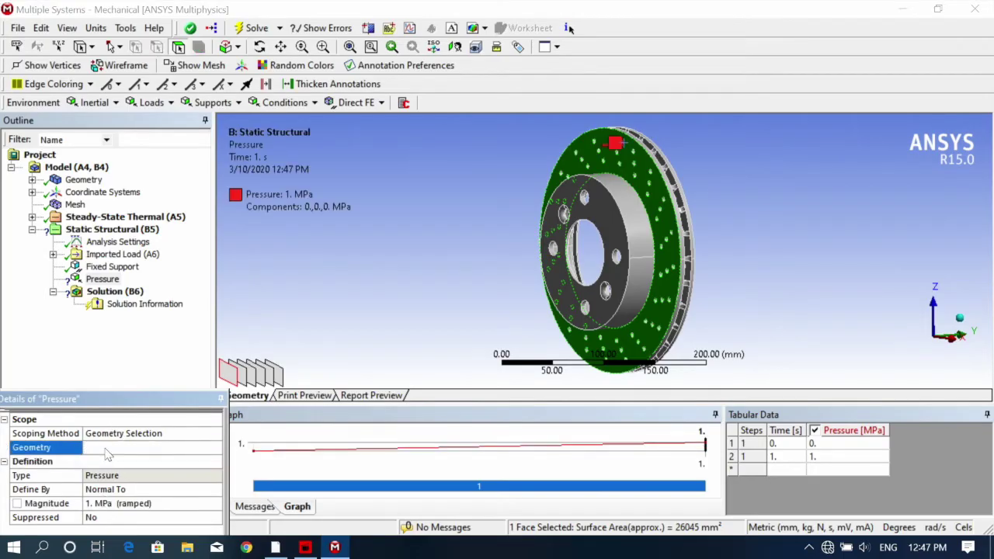
Add a Rotational Velocity load on all bodies with a magnitude of 50 rad/s.
left_click(86, 103)
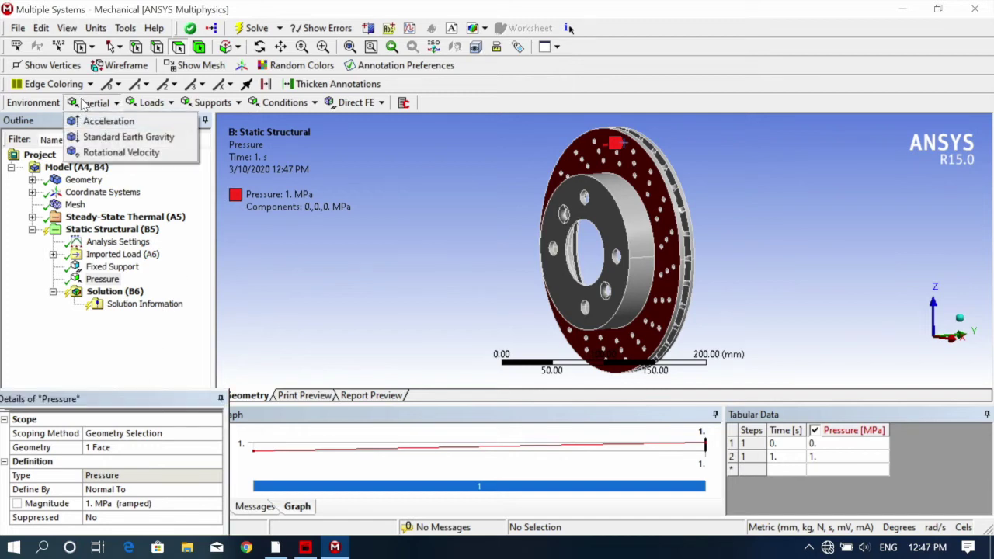
left_click(122, 153)
middle_click_drag(699, 299, 520, 279)
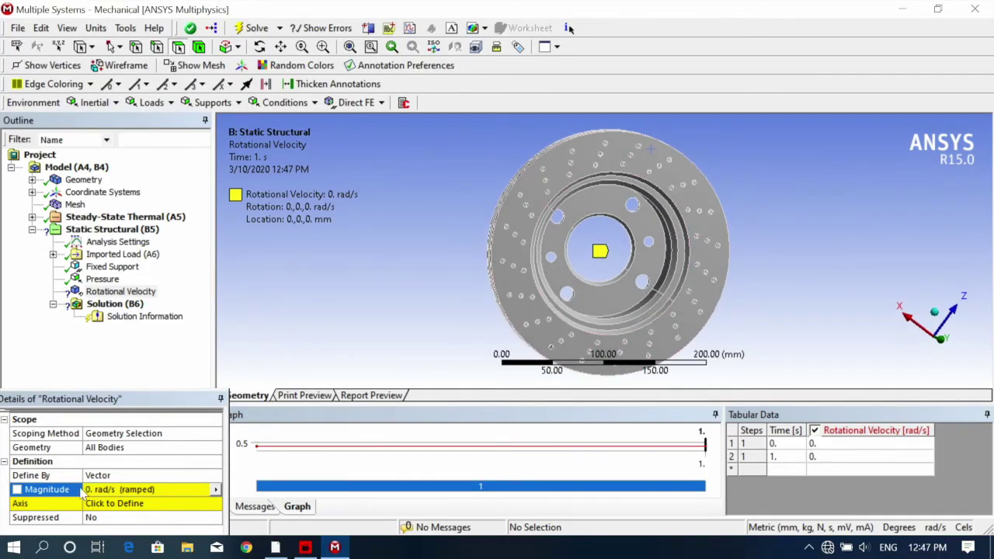
left_click(102, 490)
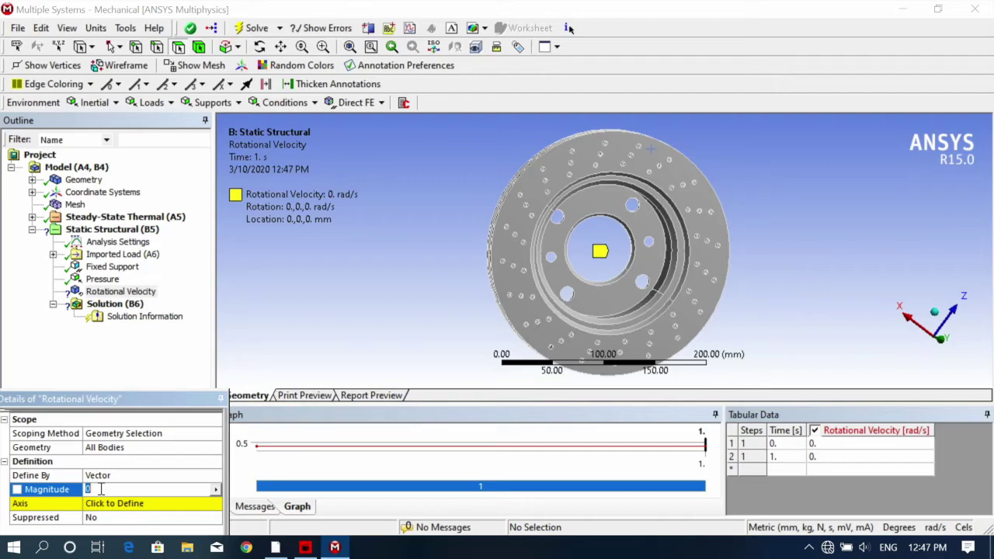
type("50")
key("Return")
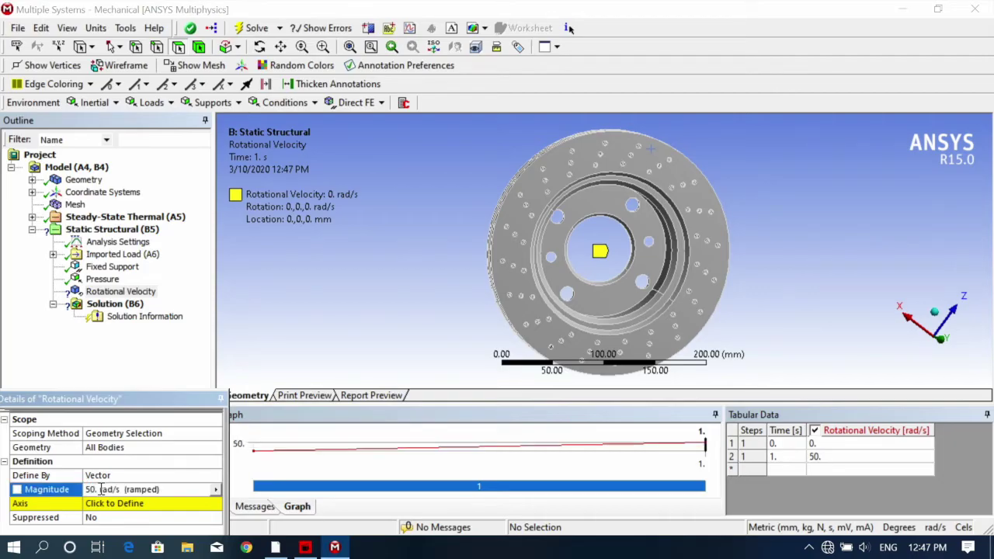
Define the rotational velocity axis from the flat friction ring face opposite the hub, and select the Static Structural solution.
left_click(123, 503)
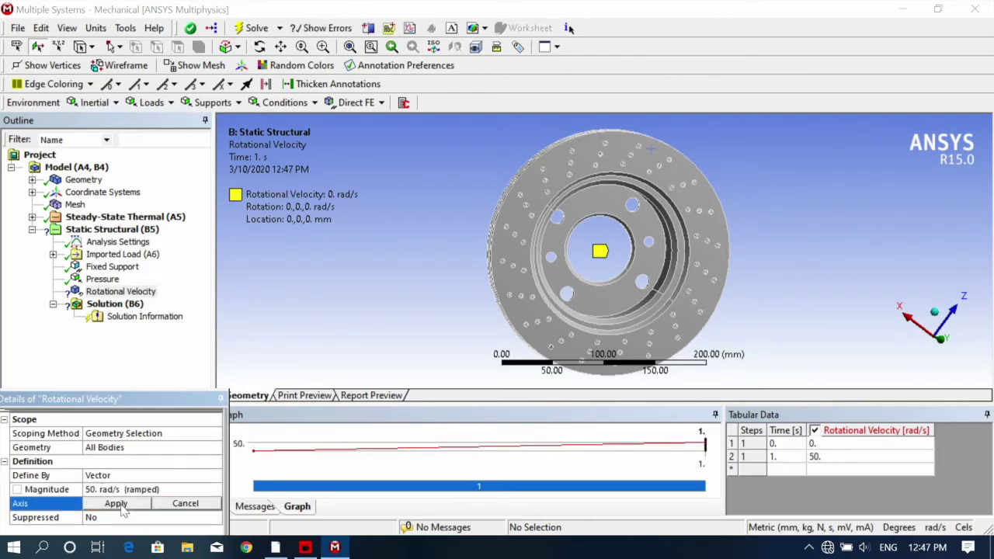
left_click(944, 346)
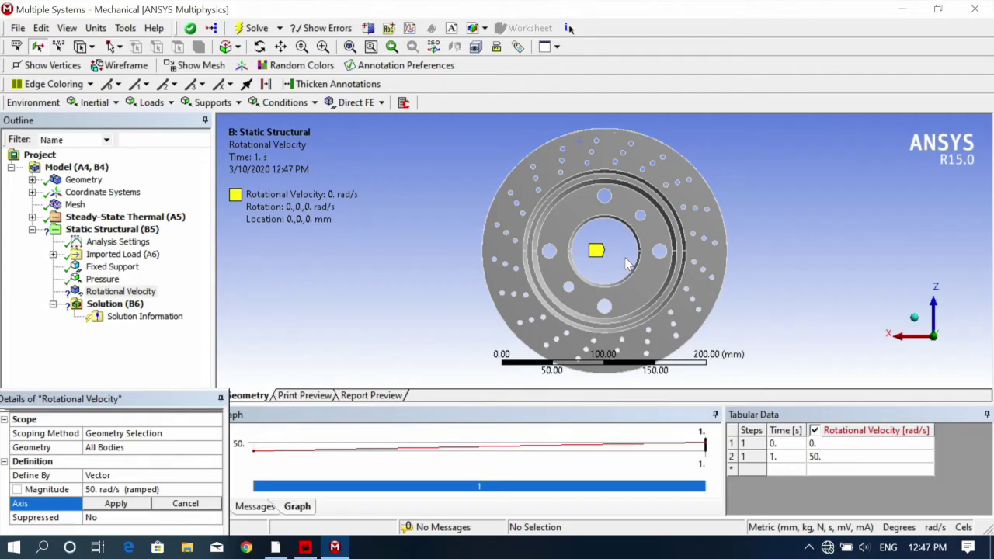
left_click(605, 154)
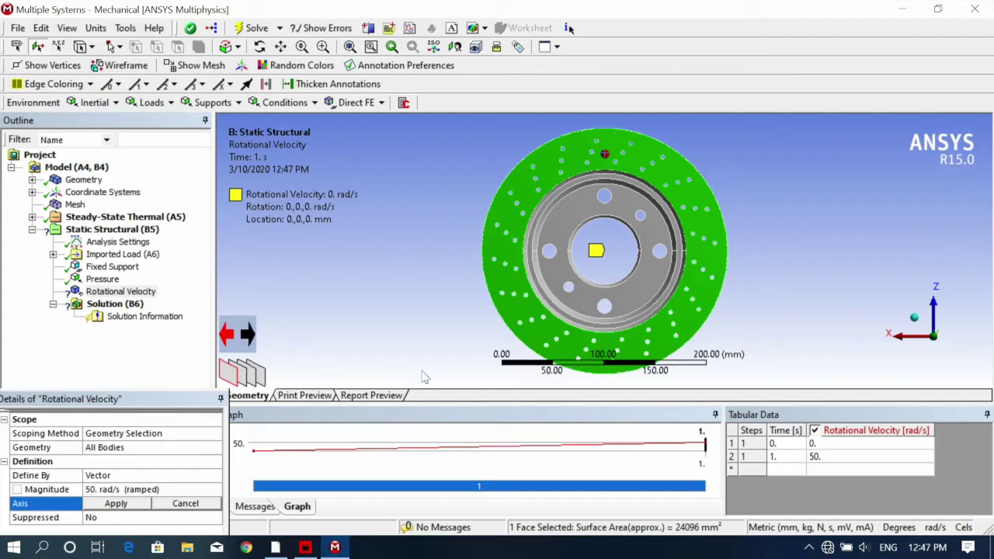
left_click(115, 503)
middle_click_drag(433, 282, 776, 334)
left_click(89, 305)
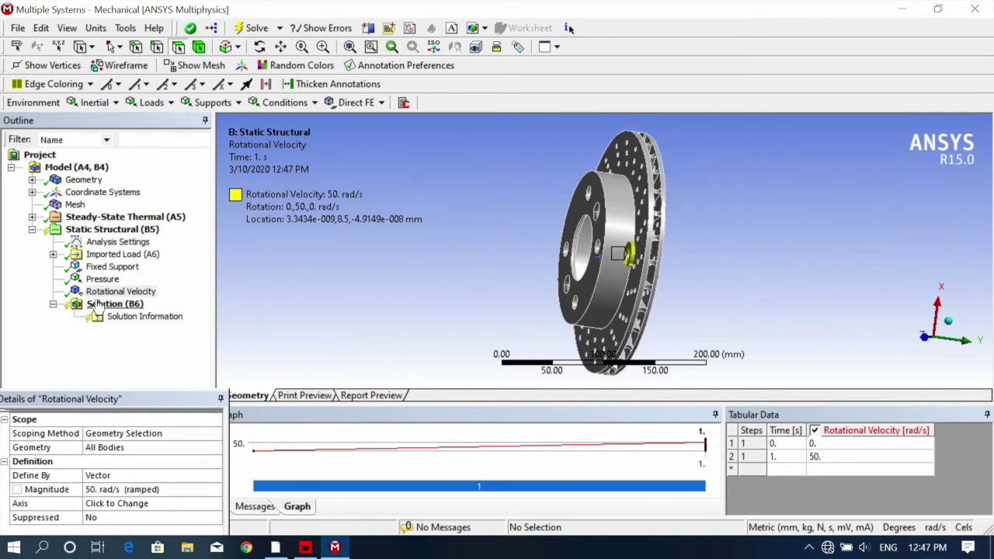
Add total deformation, equivalent (von-Mises) stress and equivalent (von-Mises) elastic strain results to the Static Structural solution and solve it.
left_click(88, 103)
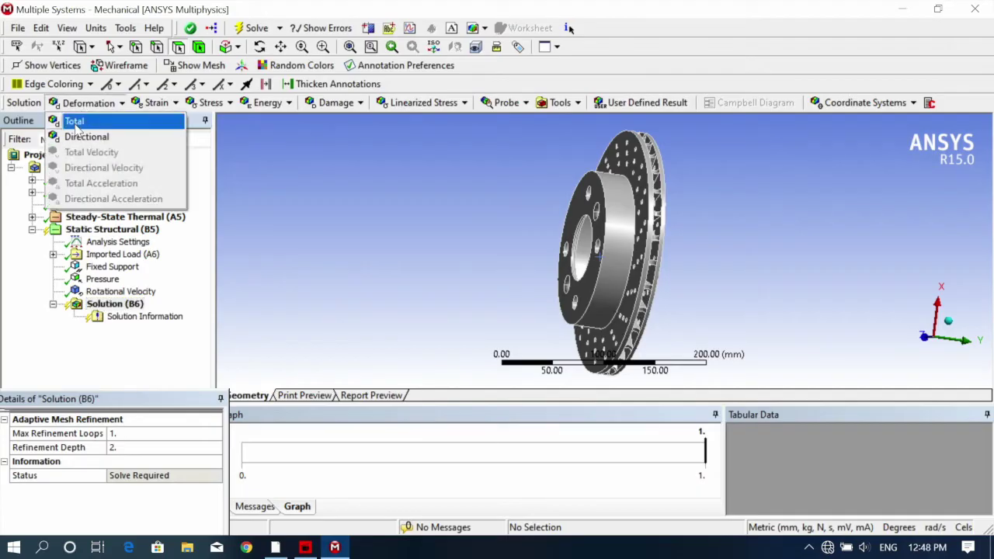
left_click(74, 121)
left_click(211, 103)
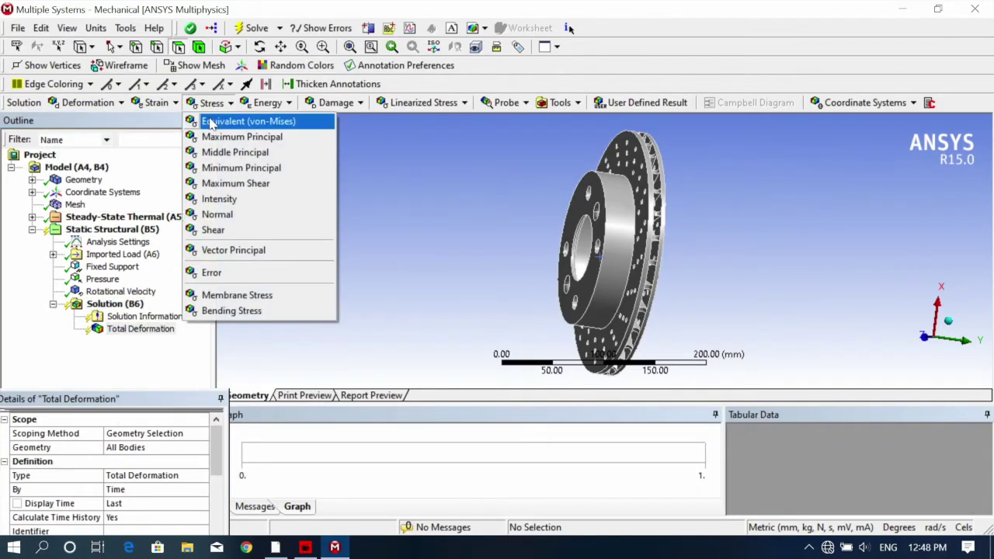
left_click(211, 121)
left_click(152, 104)
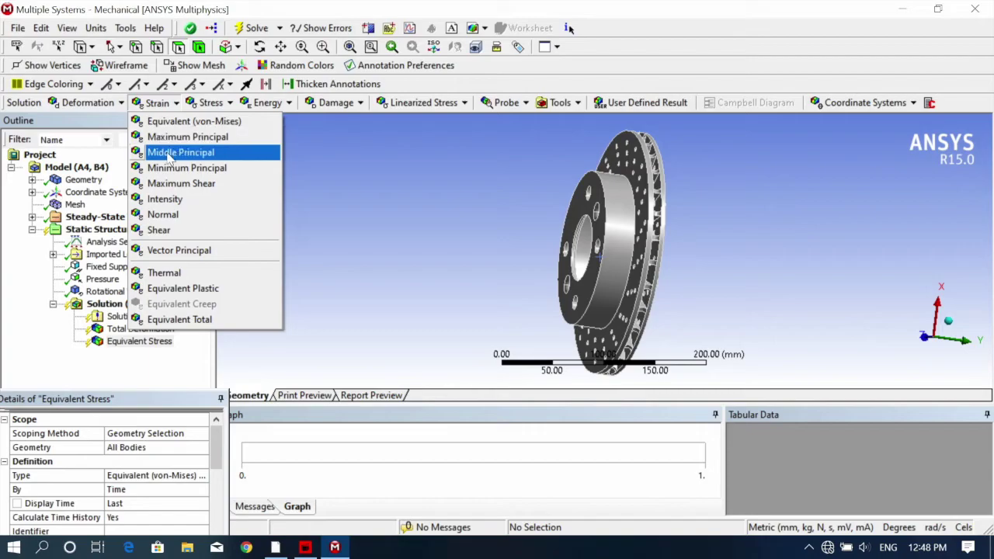
left_click(190, 124)
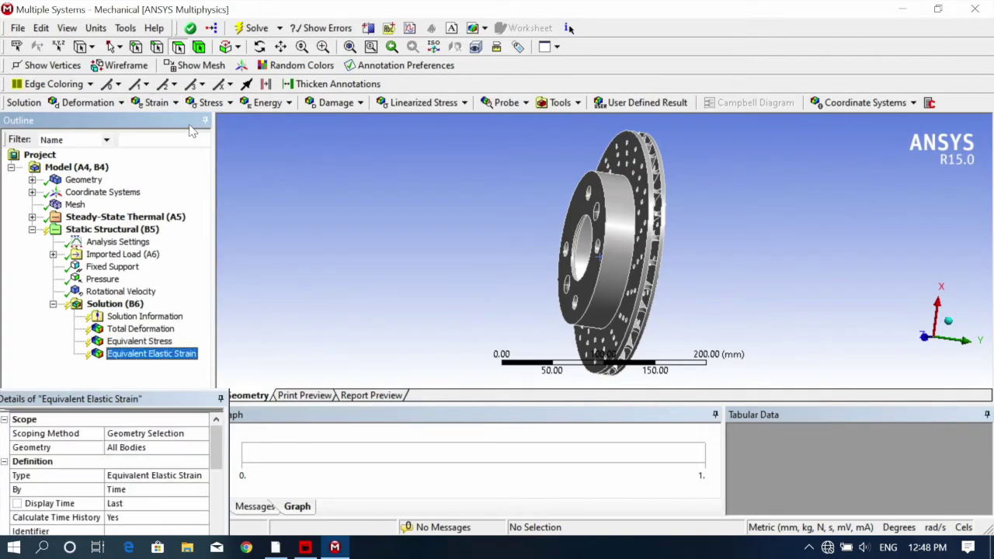
left_click(115, 304)
left_click(241, 28)
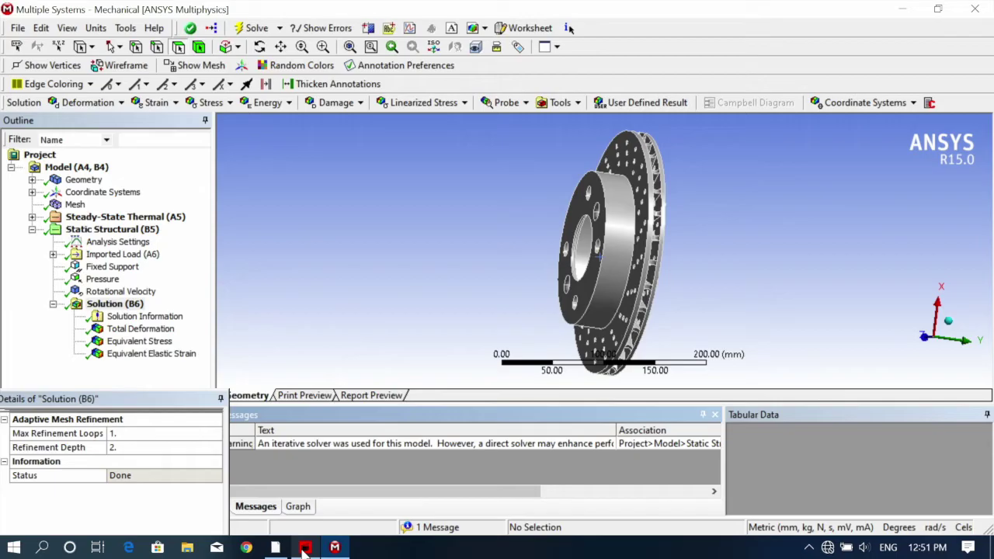
Review the total deformation, equivalent stress and equivalent elastic strain contours on the brake disc from several angles.
left_click(130, 331)
left_click_drag(448, 286, 512, 282)
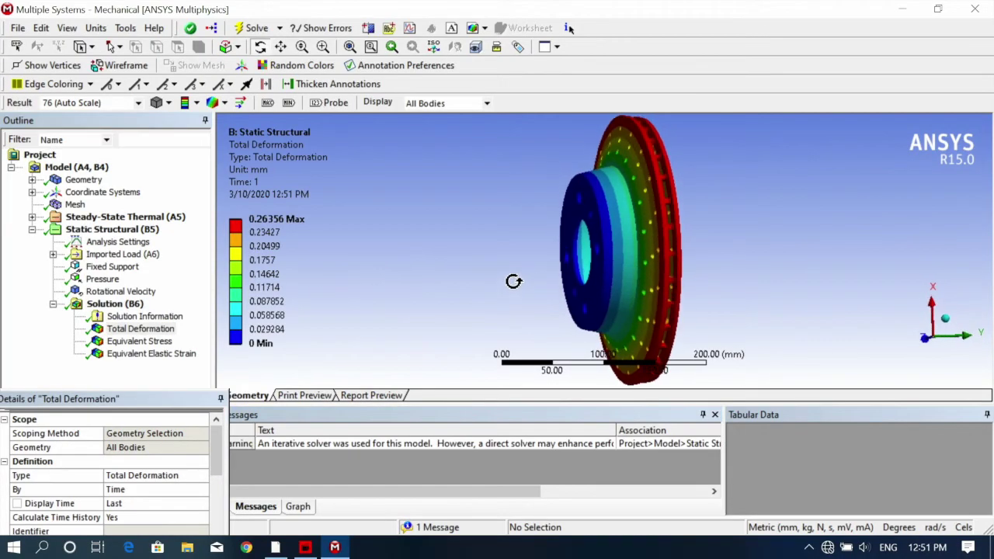
left_click_drag(620, 244, 627, 284)
left_click(136, 340)
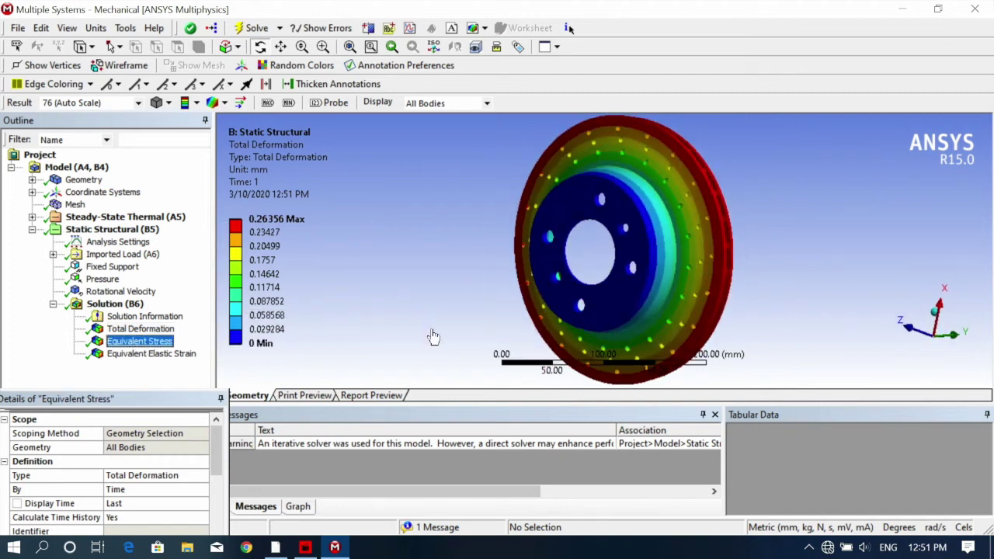
left_click_drag(702, 283, 728, 284)
left_click(163, 353)
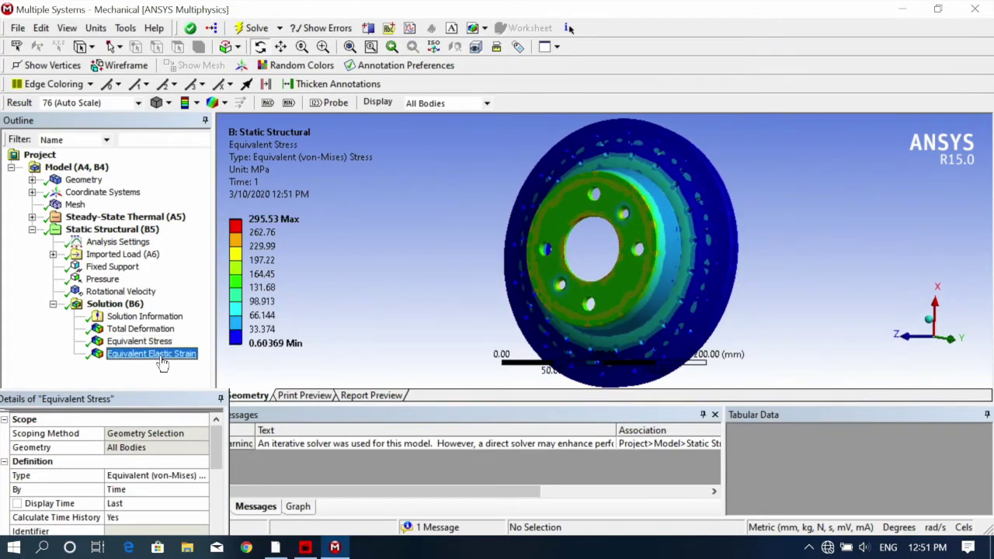
left_click(138, 342)
left_click(128, 328)
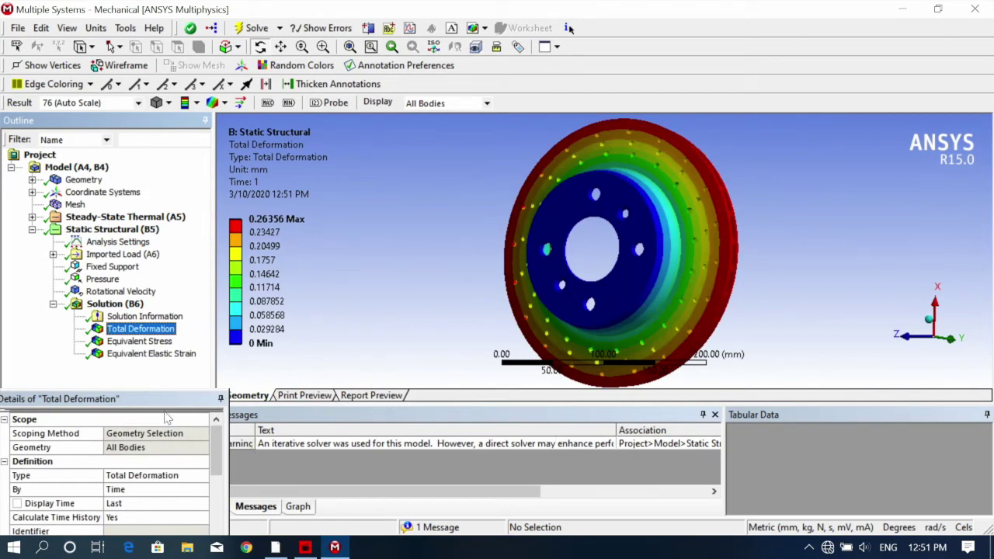
left_click_drag(226, 447, 212, 440)
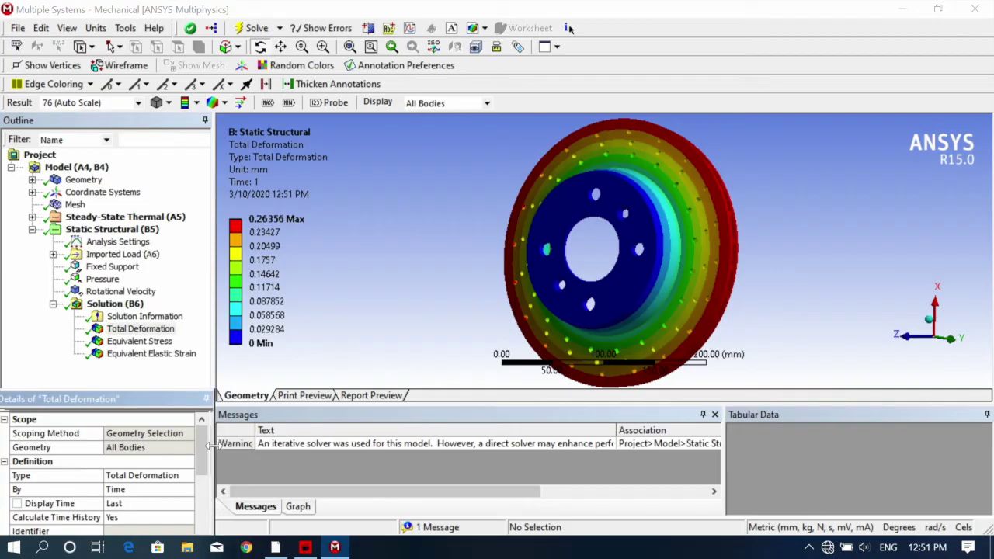
left_click_drag(153, 405, 152, 388)
Add a Fatigue Tool to the Static Structural solution.
left_click(115, 304)
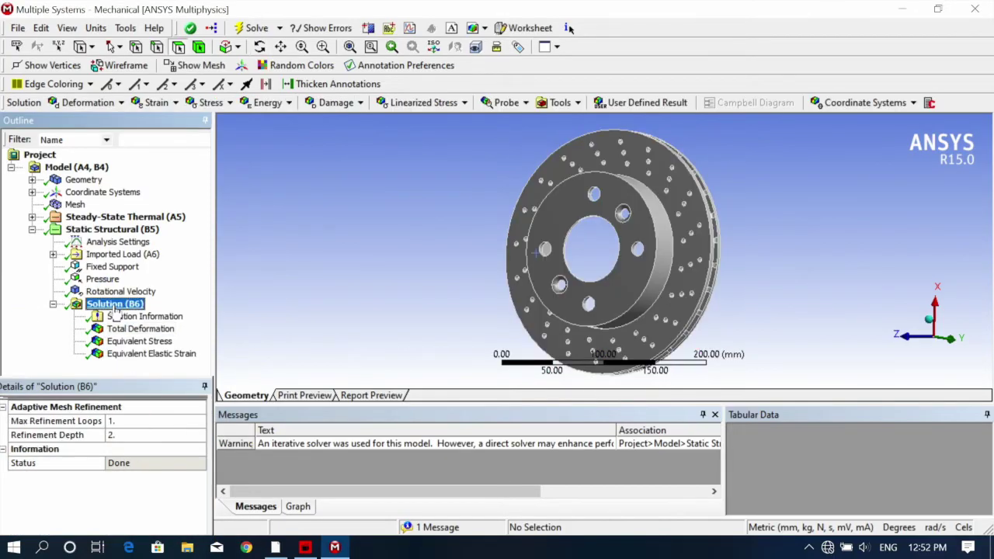
left_click(576, 105)
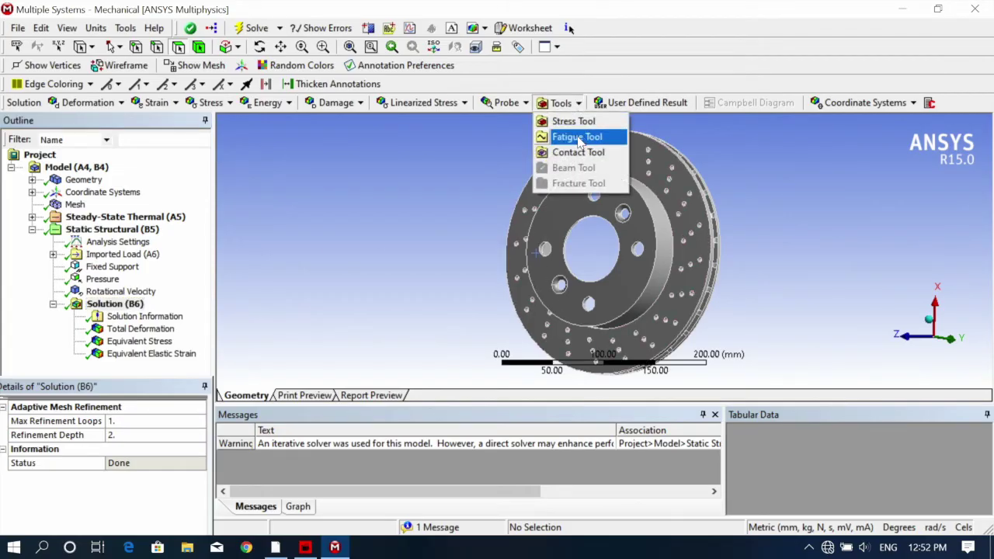
left_click(578, 139)
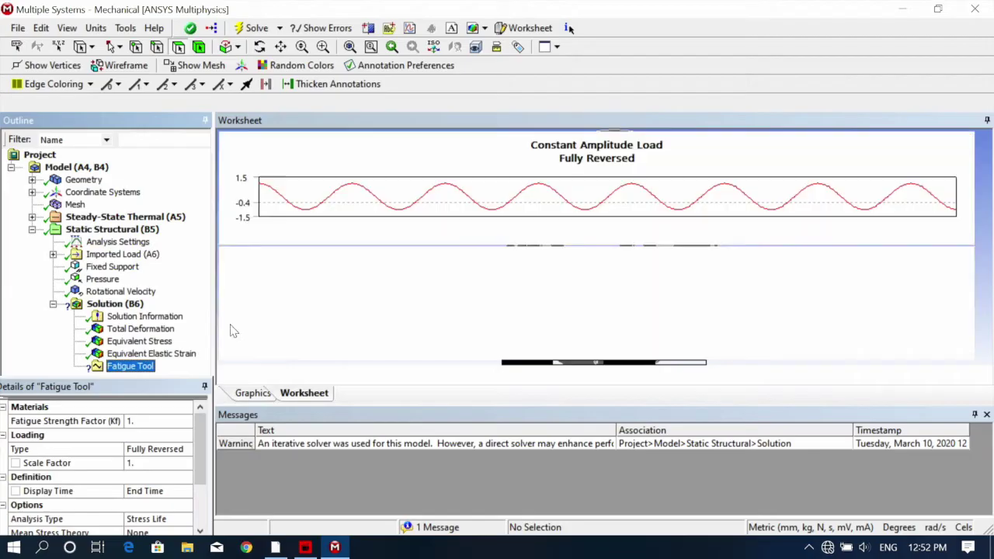
left_click_drag(155, 392, 140, 388)
Insert Life and Safety Factor results under the Fatigue Tool.
left_click(124, 366)
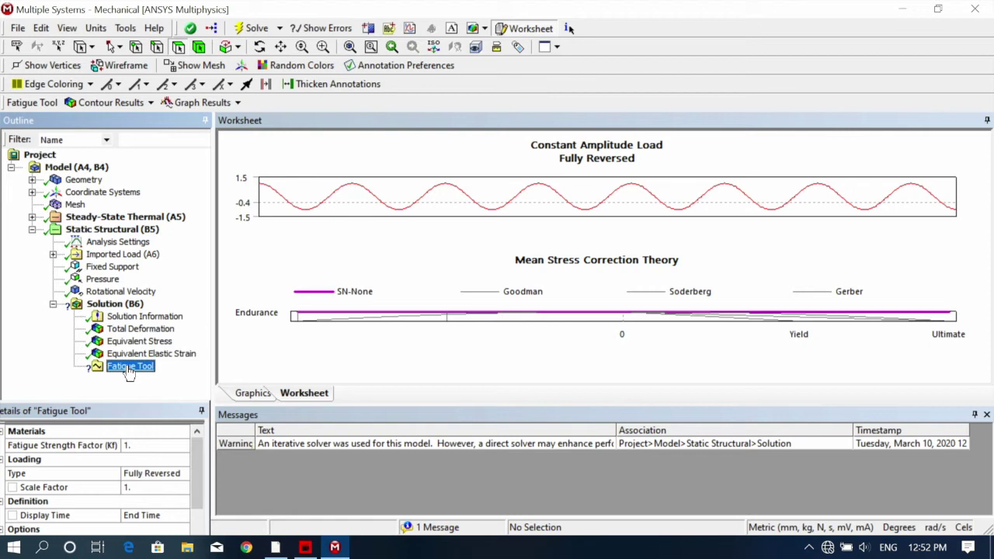
right_click(128, 373)
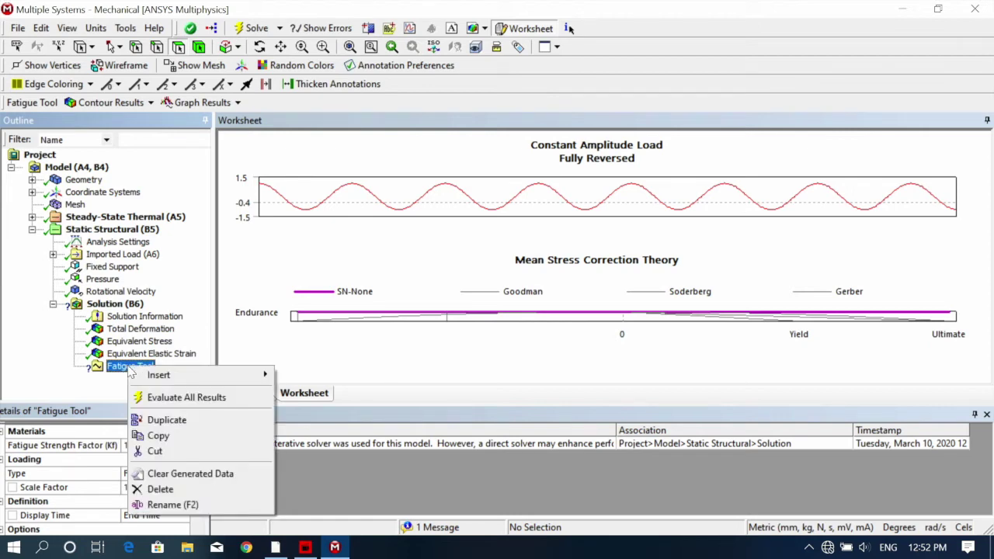
mouse_move(257, 377)
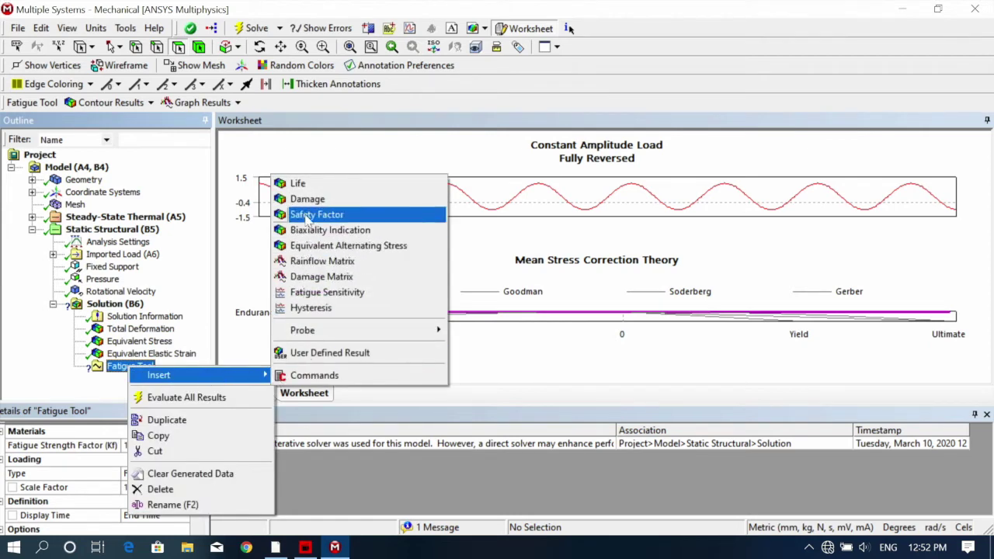
left_click(308, 186)
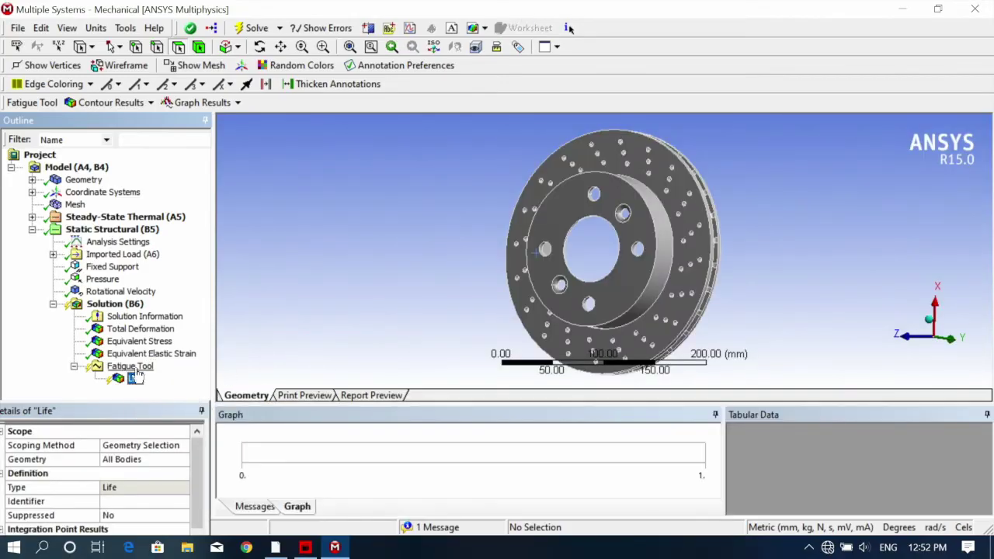
right_click(134, 368)
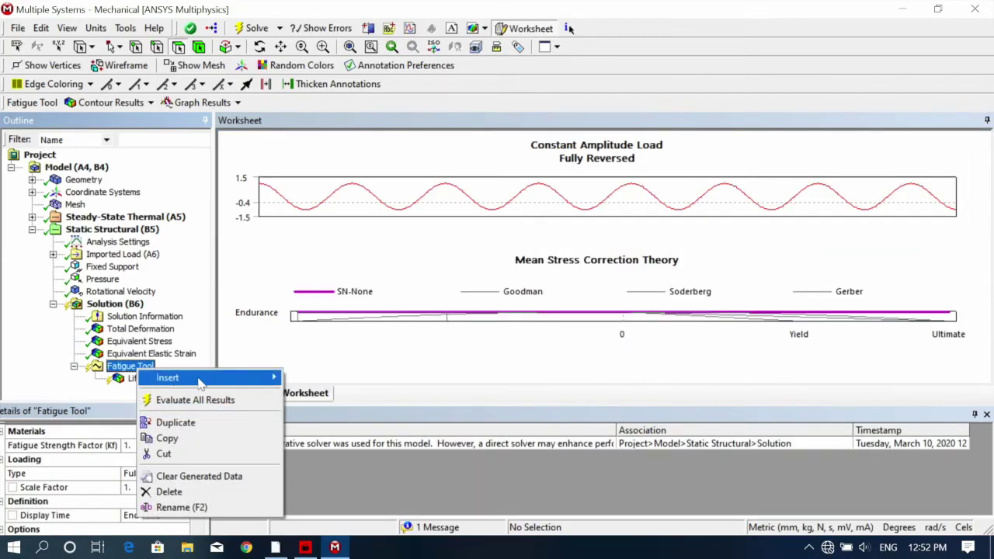
mouse_move(237, 380)
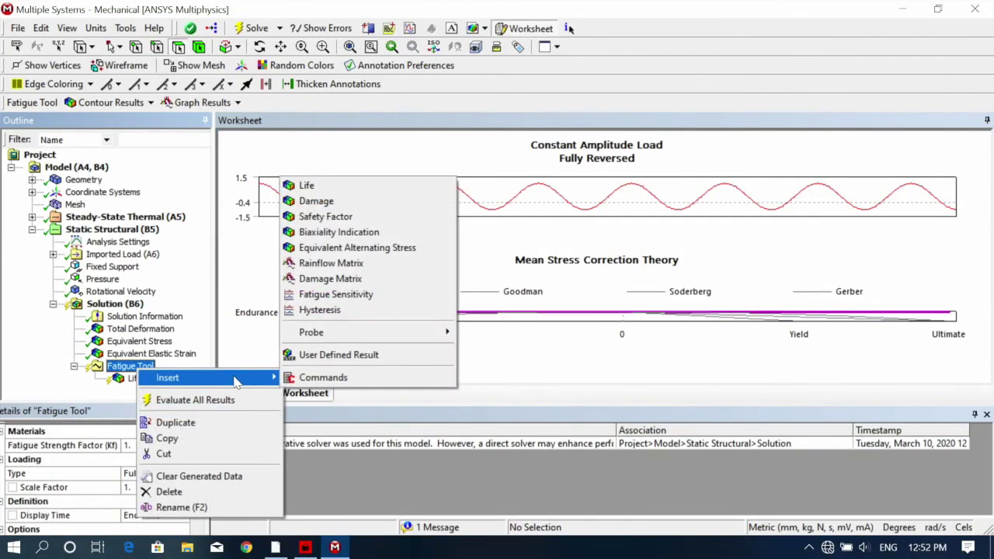
left_click(327, 219)
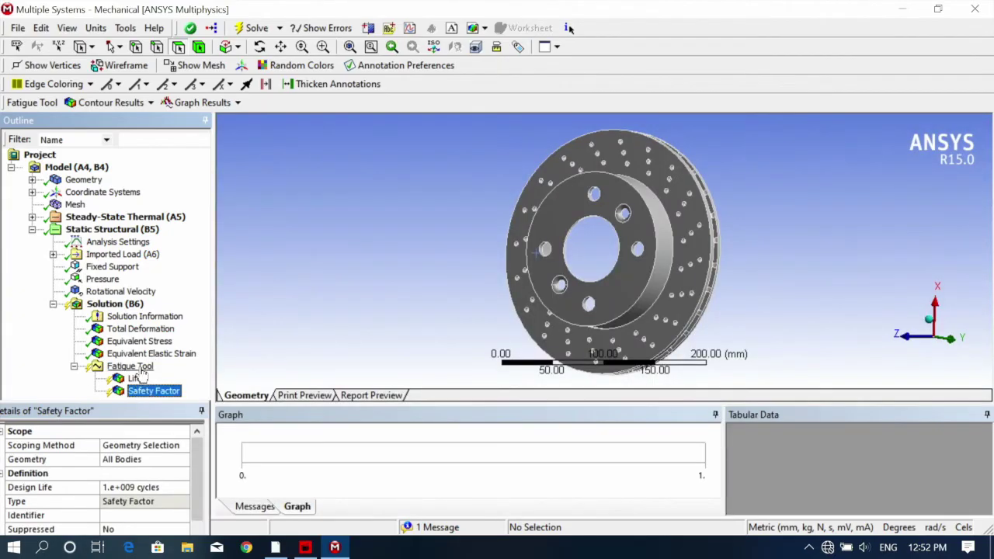
Insert a Damage result under the Fatigue Tool and enlarge the outline area to show the whole solution branch.
left_click(139, 368)
right_click(142, 370)
mouse_move(233, 378)
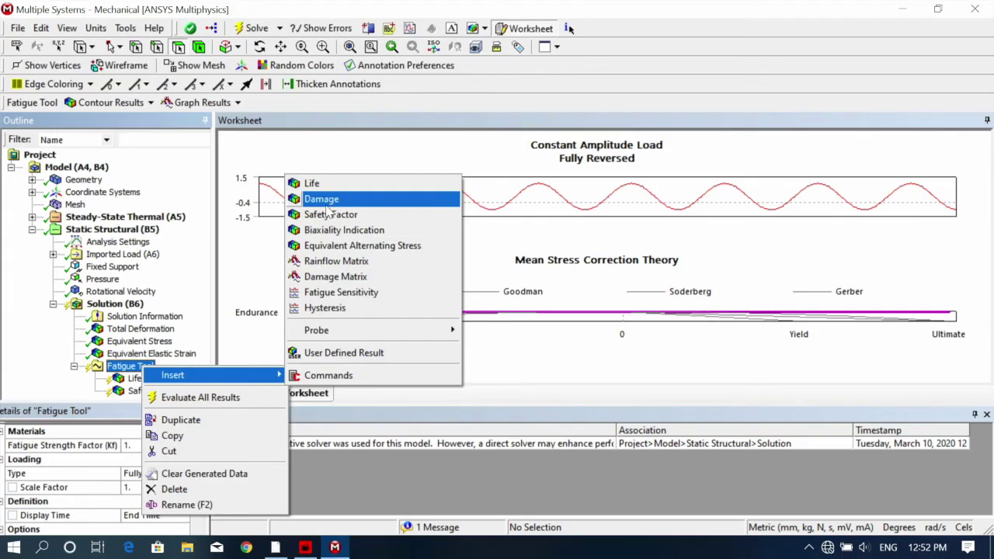
left_click(326, 203)
left_click(55, 310)
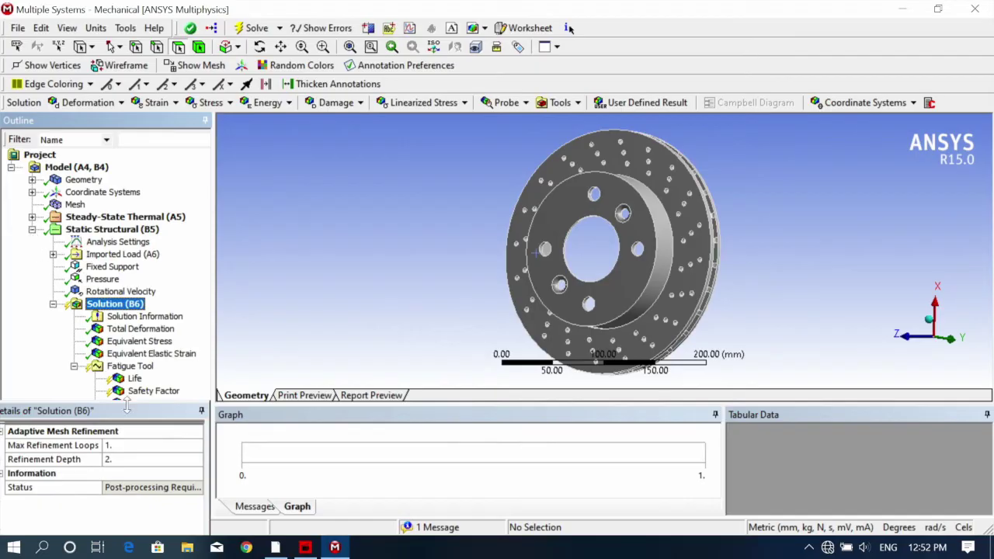
left_click_drag(129, 411, 129, 444)
Examine the Fatigue Tool worksheet, the scoping options of the Life result and the definition settings of the Safety Factor result.
left_click(130, 367)
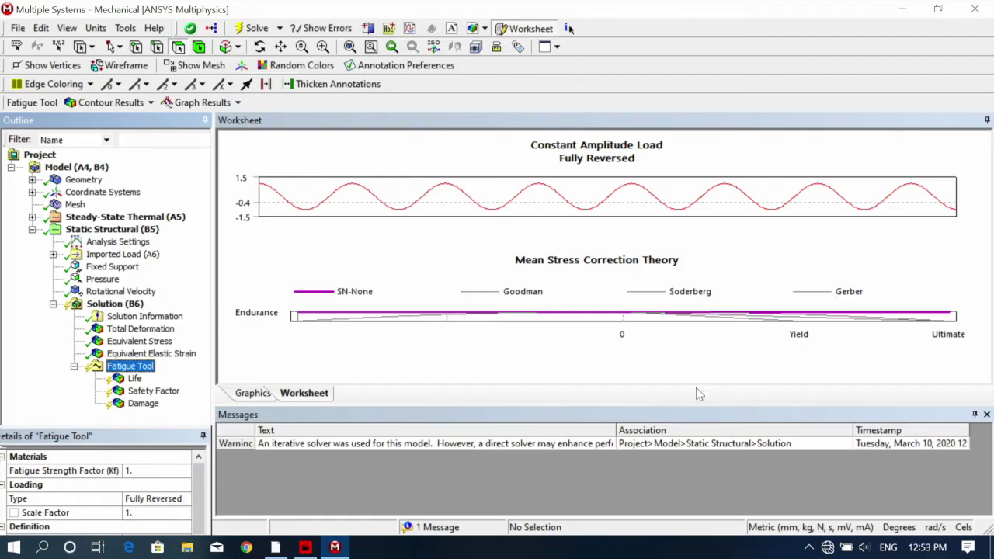
left_click(134, 379)
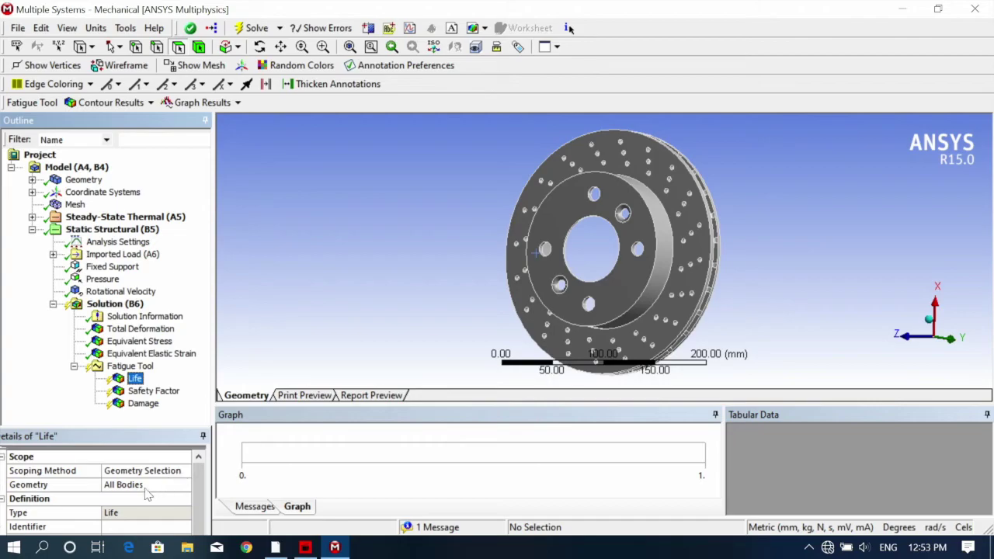
left_click_drag(172, 435, 176, 427)
scroll(158, 502, "down", 1)
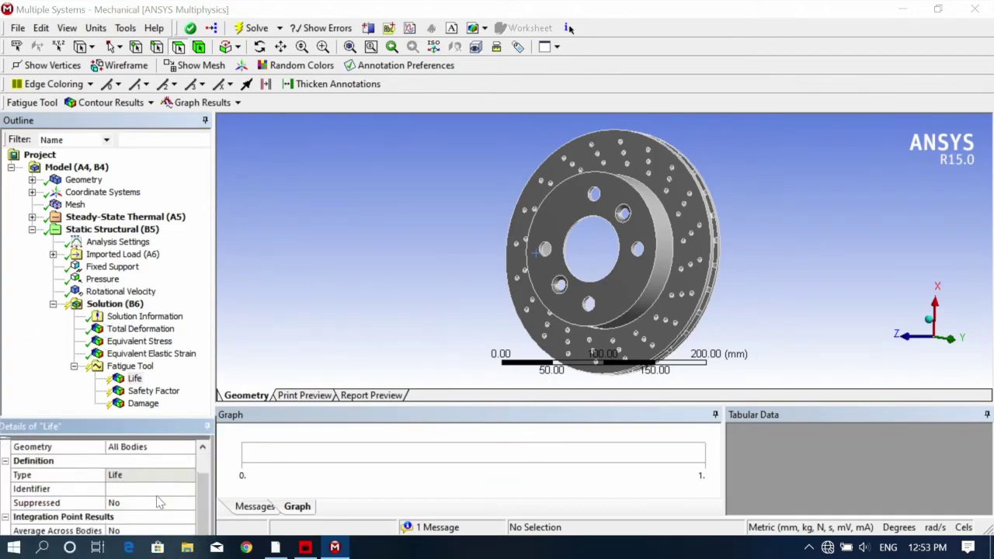
scroll(160, 502, "up", 1)
left_click(147, 462)
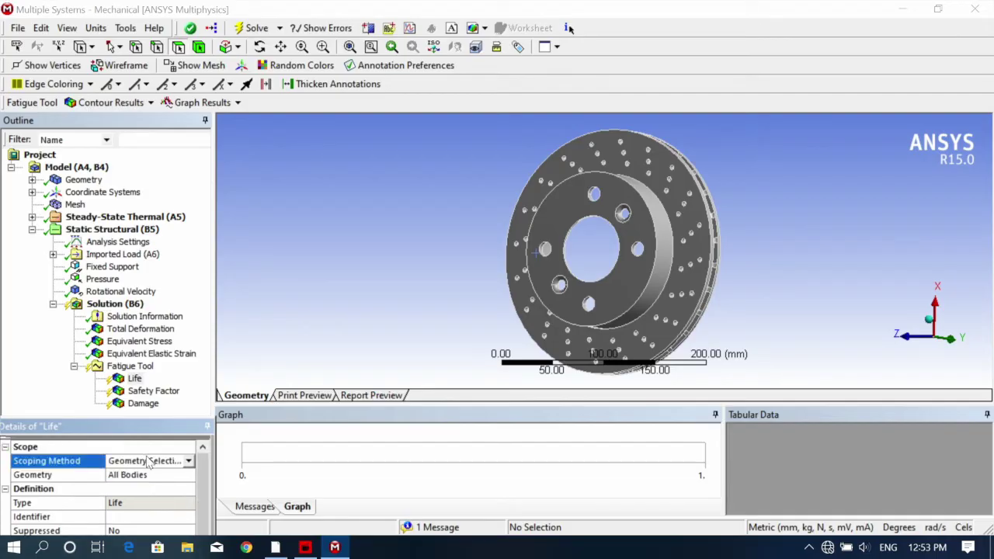
left_click(188, 461)
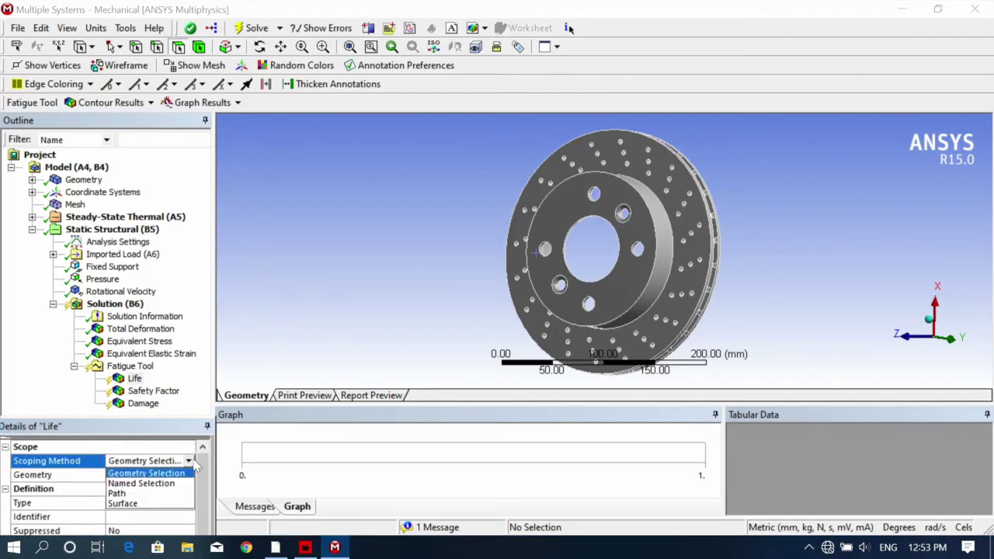
left_click(152, 391)
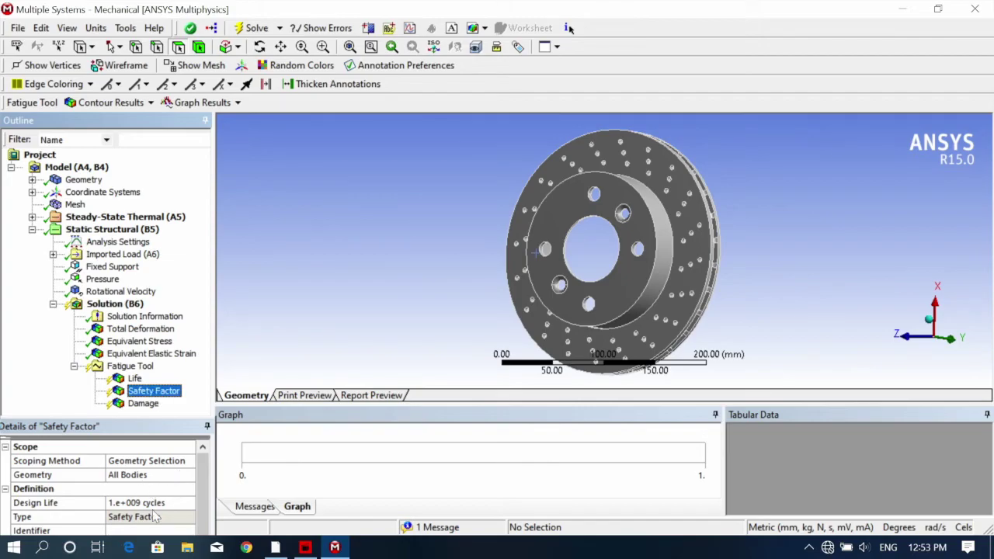
scroll(155, 516, "down", 1)
scroll(155, 474, "up", 1)
left_click(161, 429)
Set the Fatigue Tool's mean stress theory to Goodman and evaluate all of its results.
left_click(130, 366)
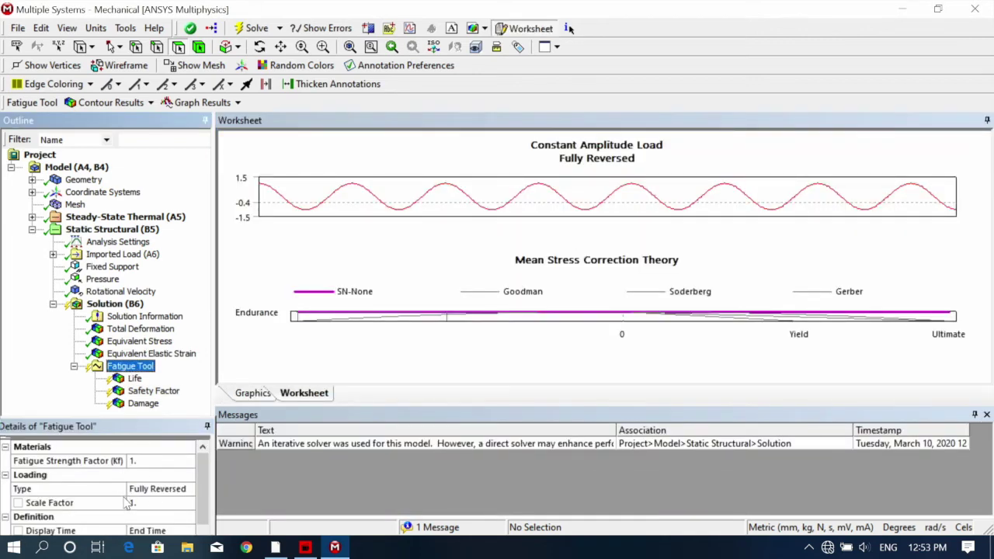
left_click_drag(205, 509, 203, 522)
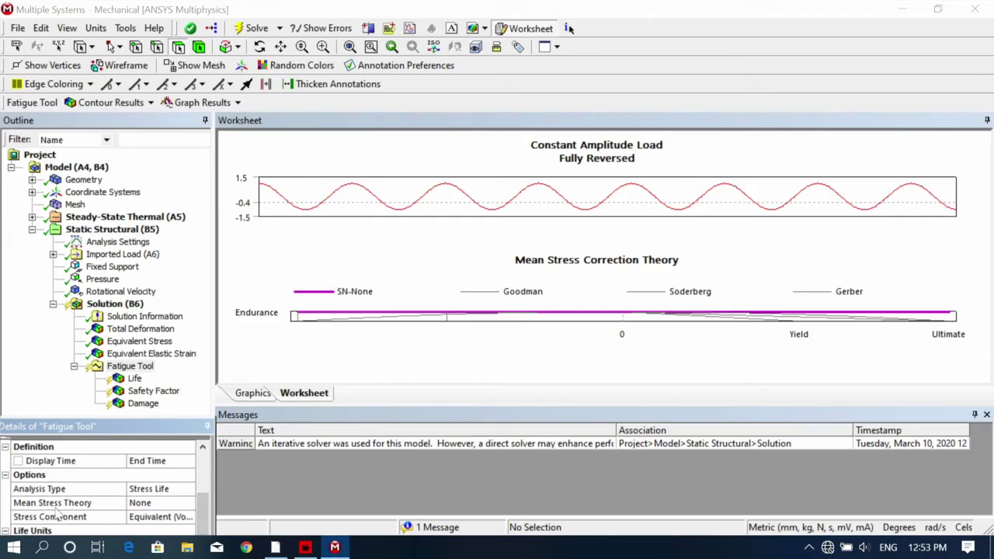
left_click(189, 504)
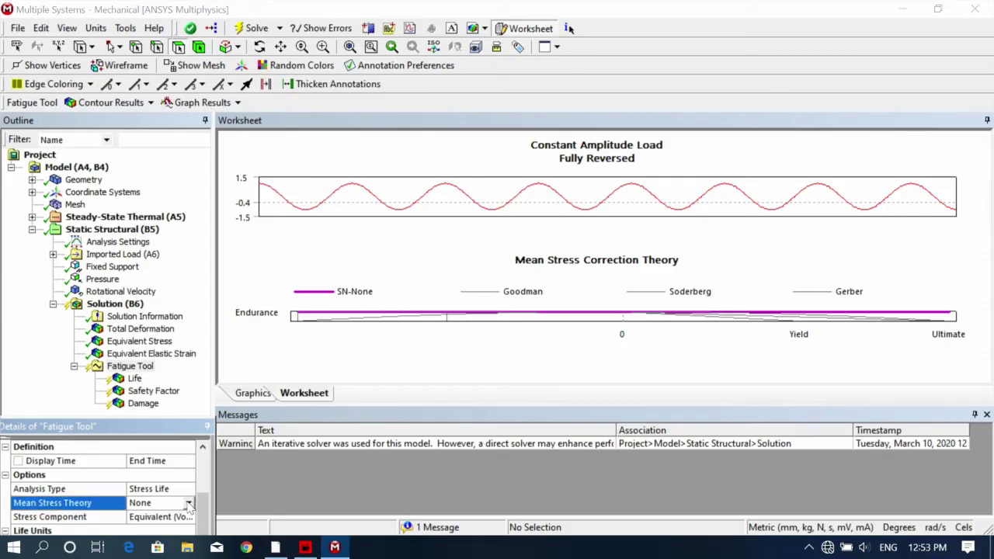
left_click(189, 504)
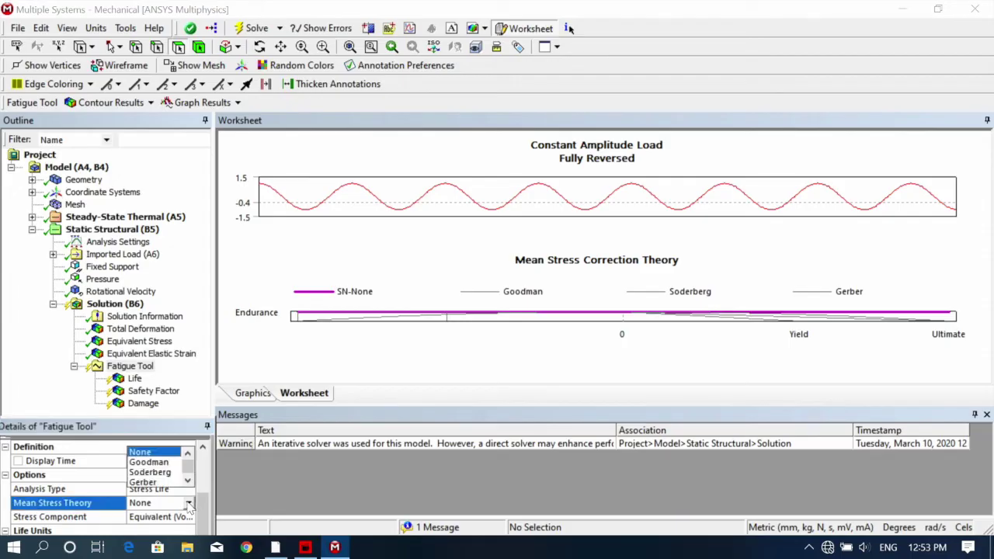
left_click(151, 462)
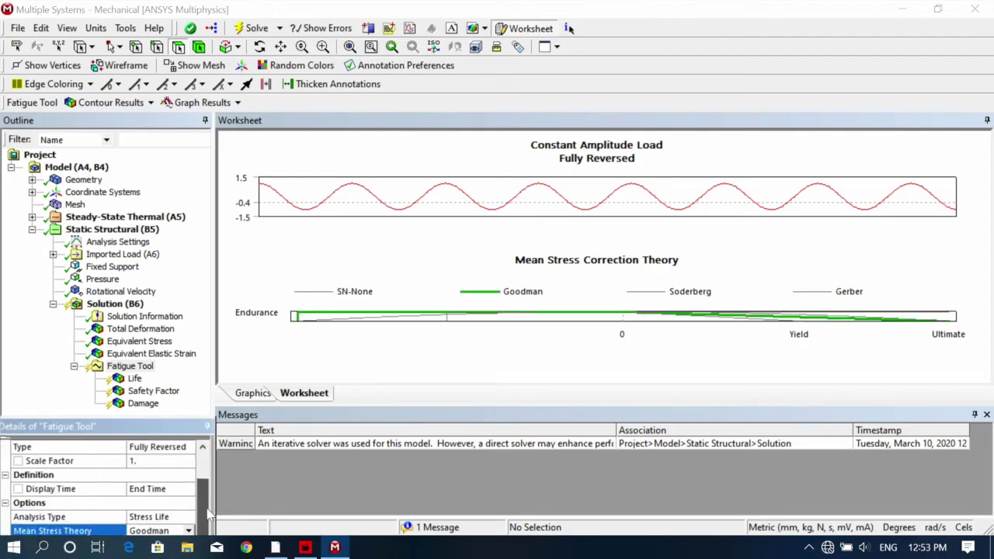
right_click(136, 367)
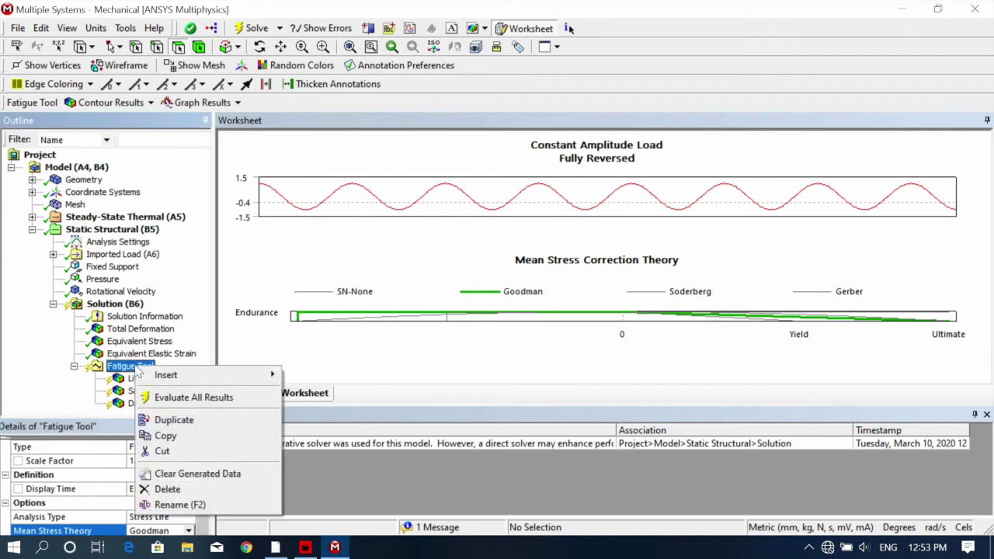
left_click(173, 398)
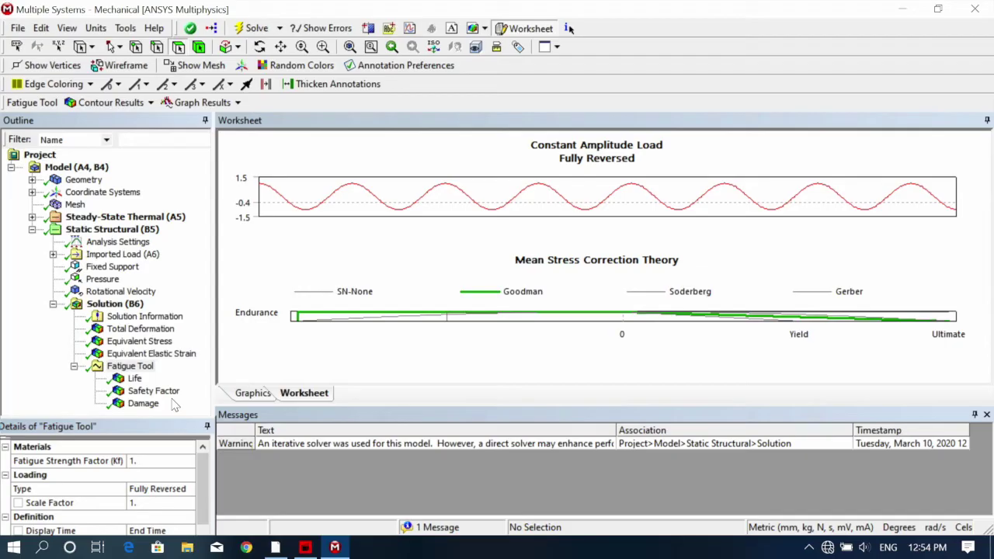
Examine the Life, Safety Factor and Damage contour plots and their legends on the brake disc.
left_click(135, 378)
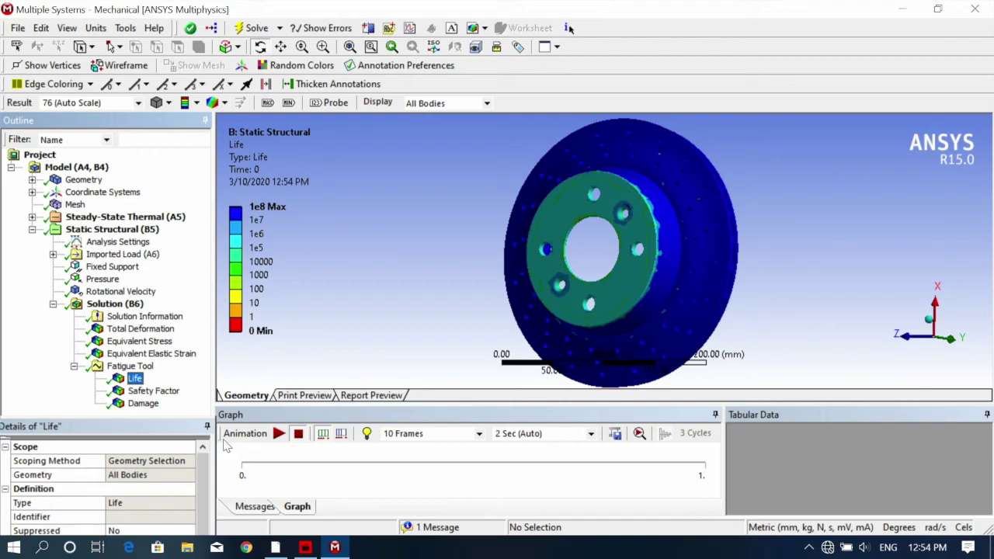
left_click_drag(178, 431, 174, 428)
scroll(159, 491, "down", 1)
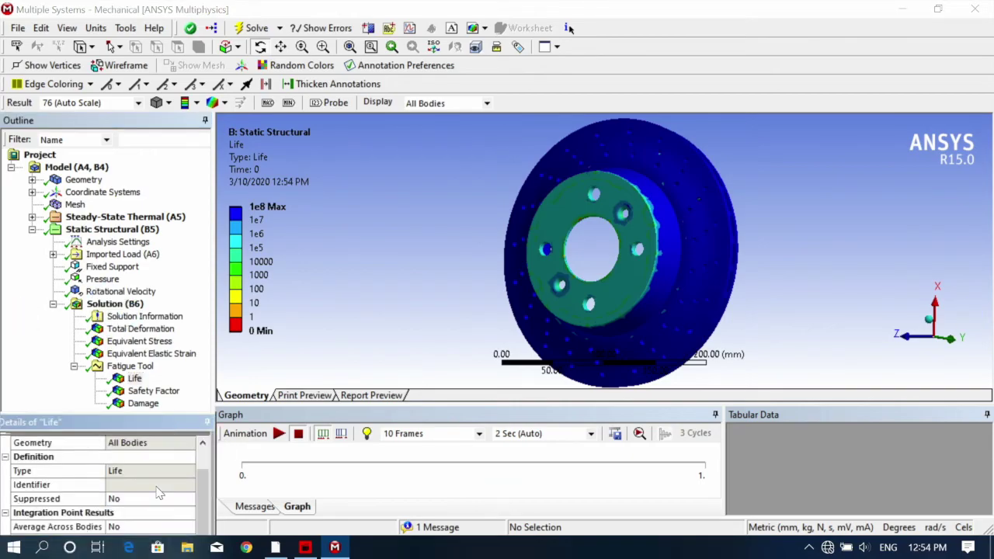
scroll(158, 490, "up", 2)
left_click(154, 391)
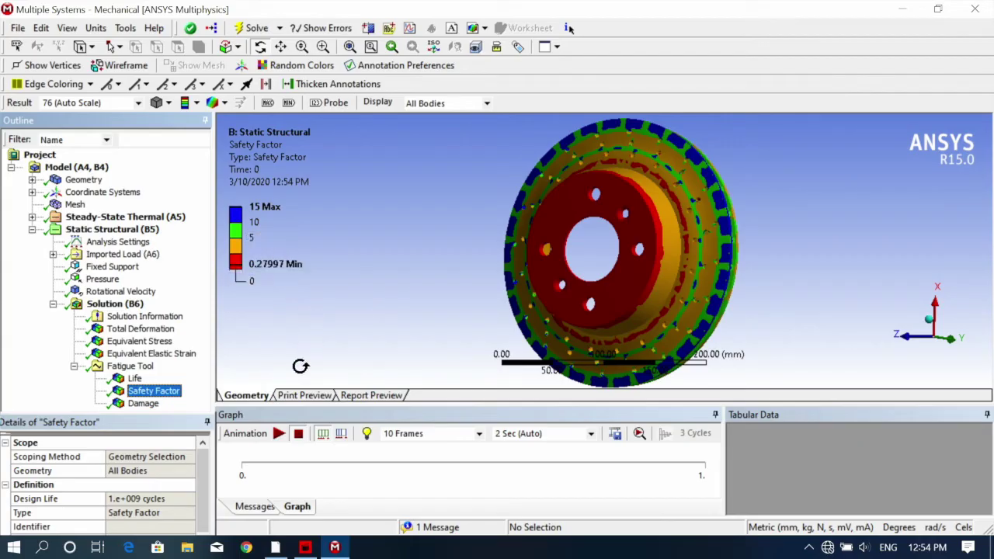
left_click(262, 282)
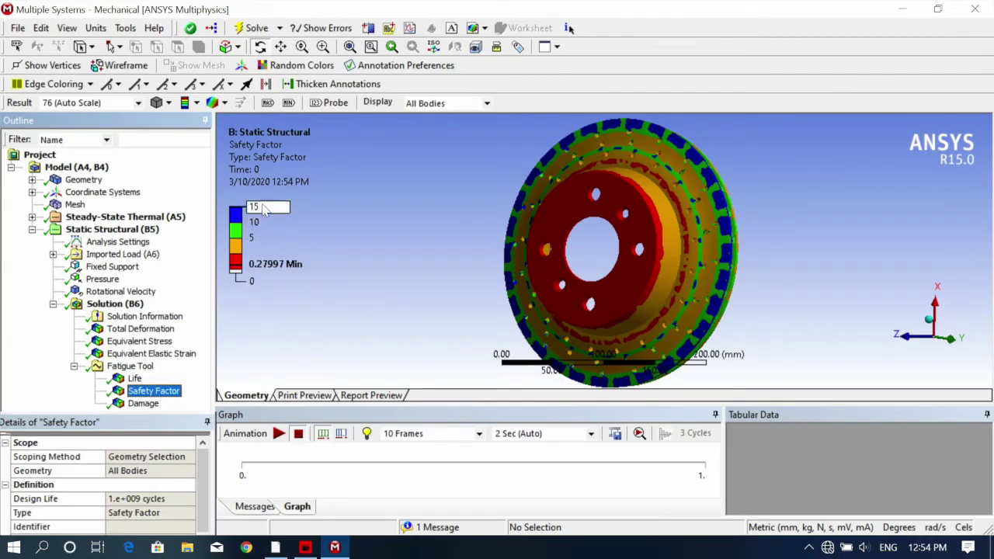
left_click(248, 308)
left_click_drag(719, 276, 748, 287)
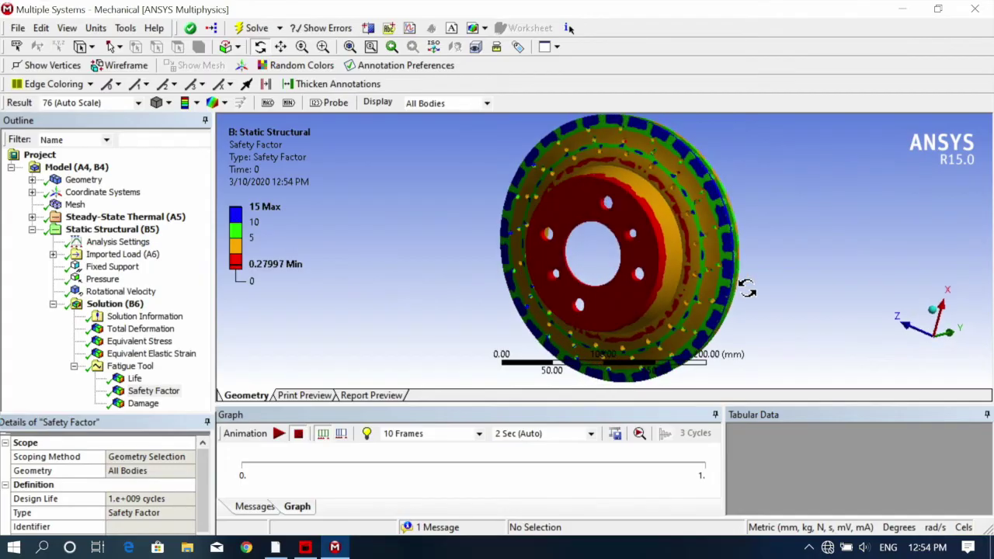
left_click(140, 403)
left_click_drag(694, 228, 691, 293)
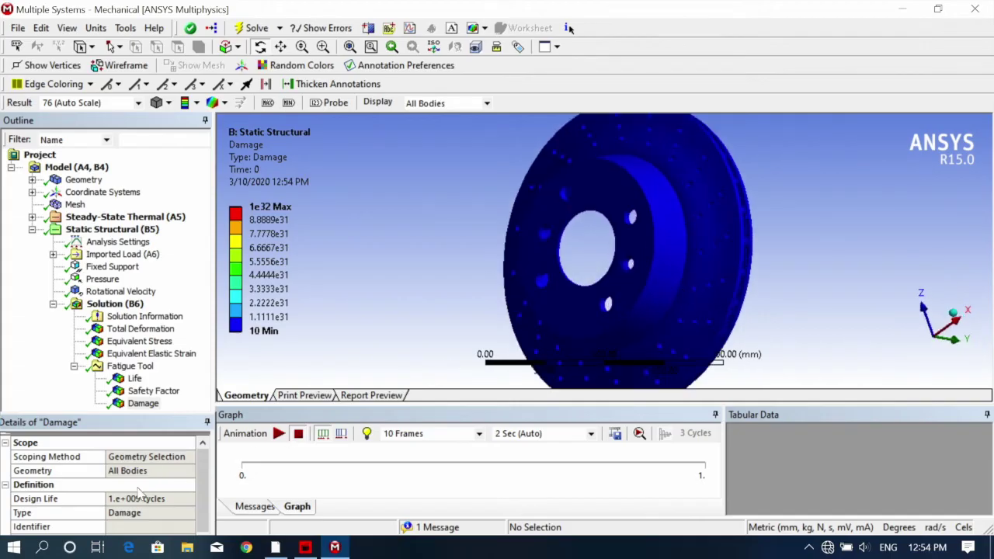
Change the Fatigue Tool's mean stress theory to Soderberg and evaluate all of its results again.
left_click(129, 368)
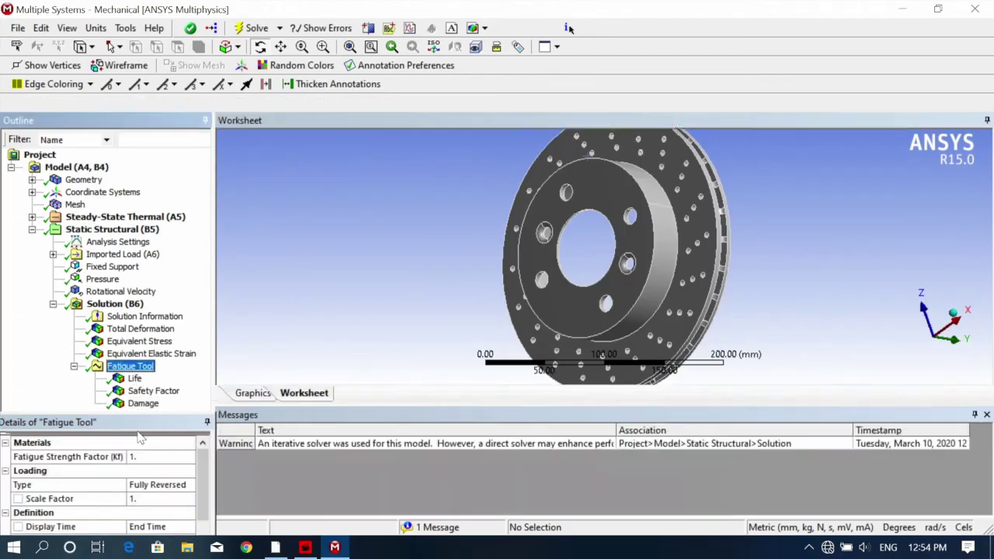
scroll(157, 506, "down", 2)
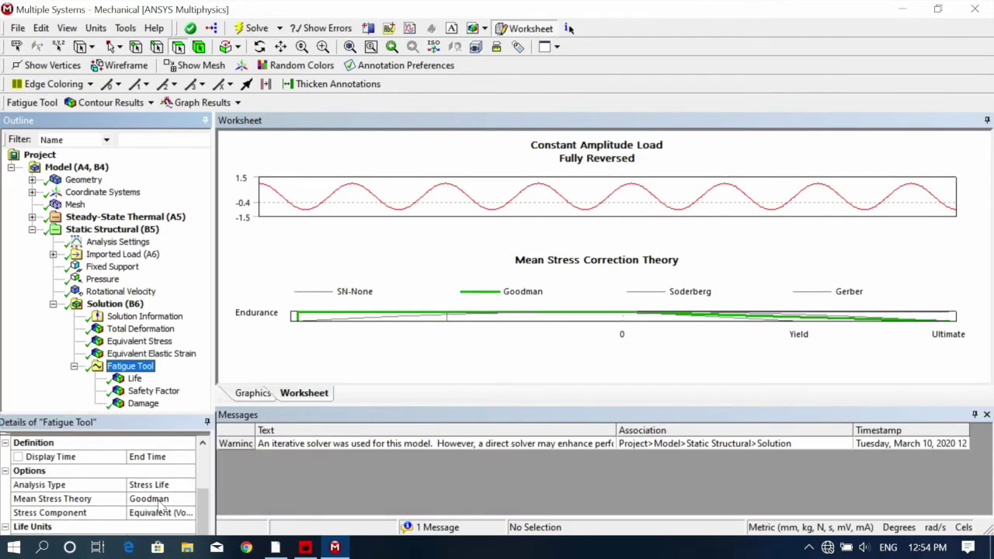
left_click(158, 499)
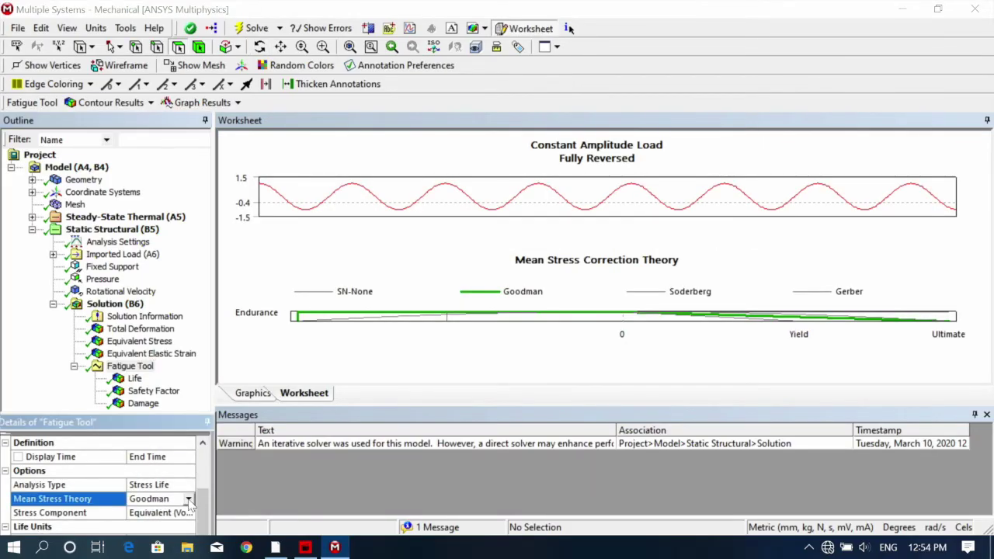
left_click(188, 499)
left_click(164, 534)
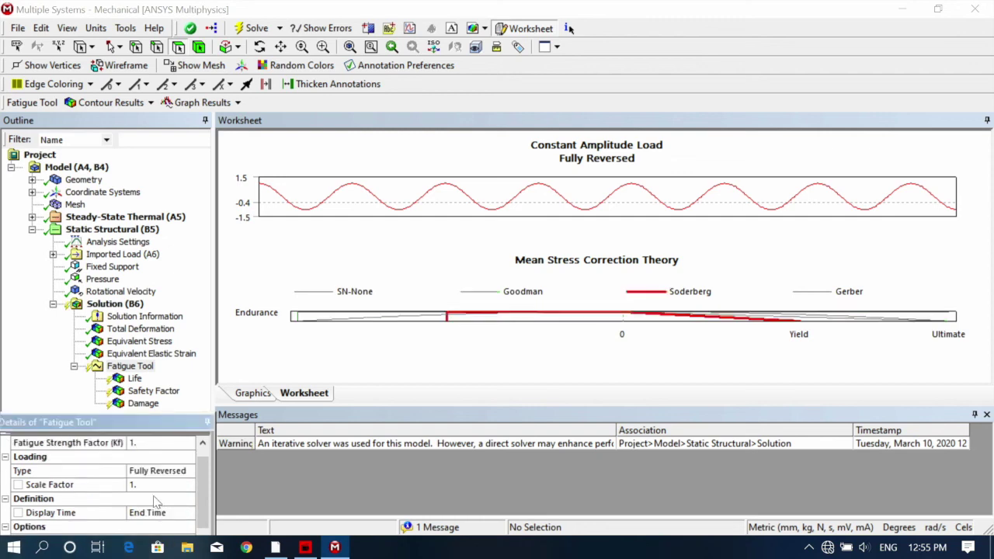
right_click(115, 371)
left_click(160, 397)
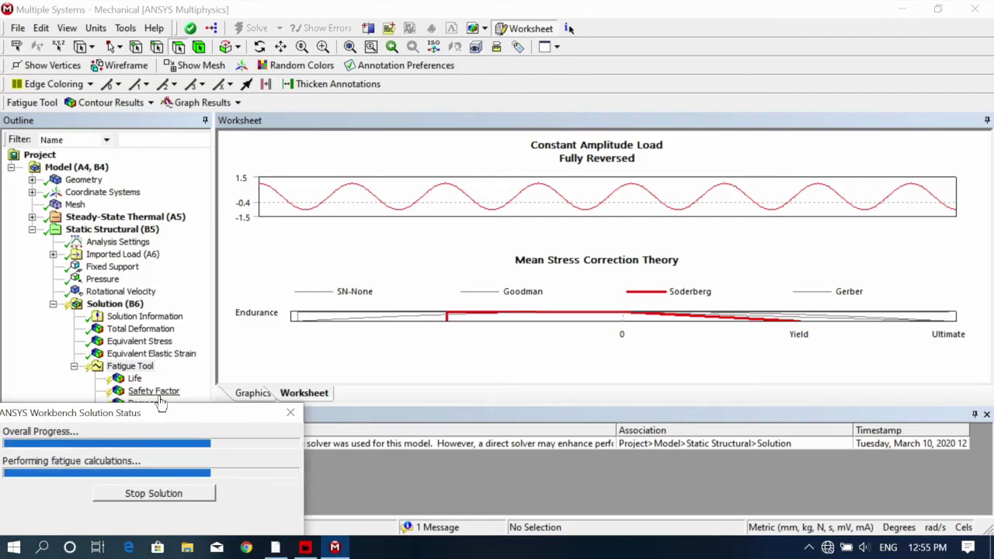
Review the recalculated Life, Safety Factor and Damage results under the Soderberg theory, finishing on the Life plot.
left_click(134, 378)
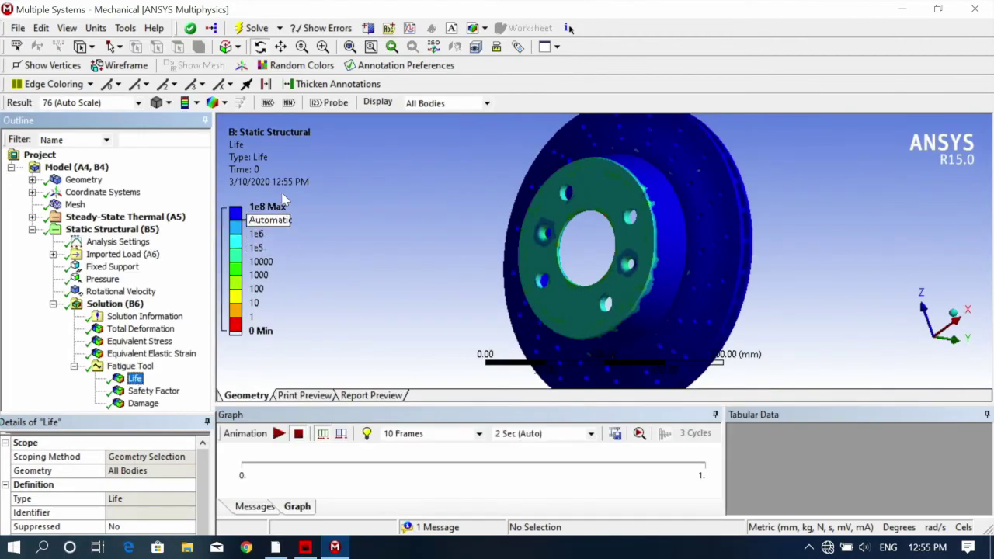
left_click(153, 393)
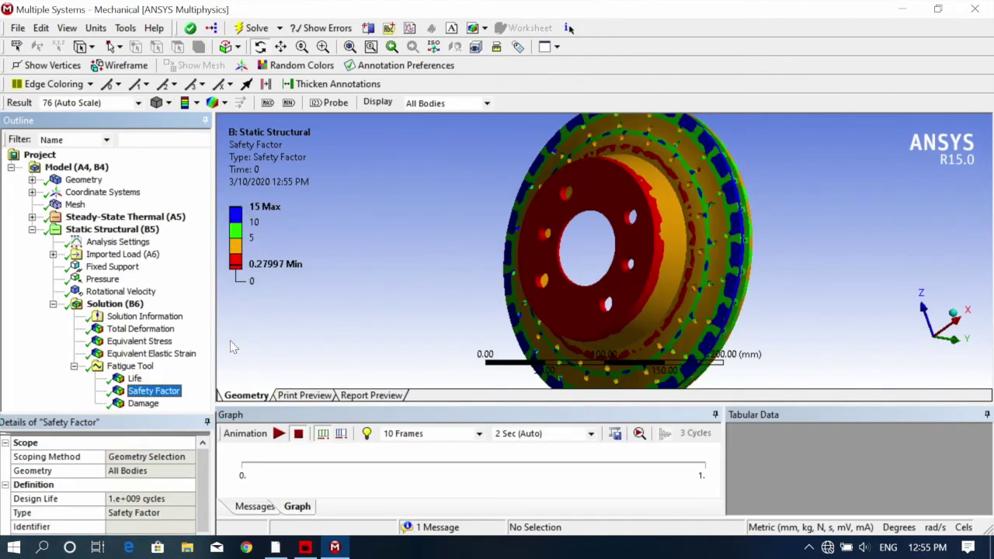
left_click(143, 404)
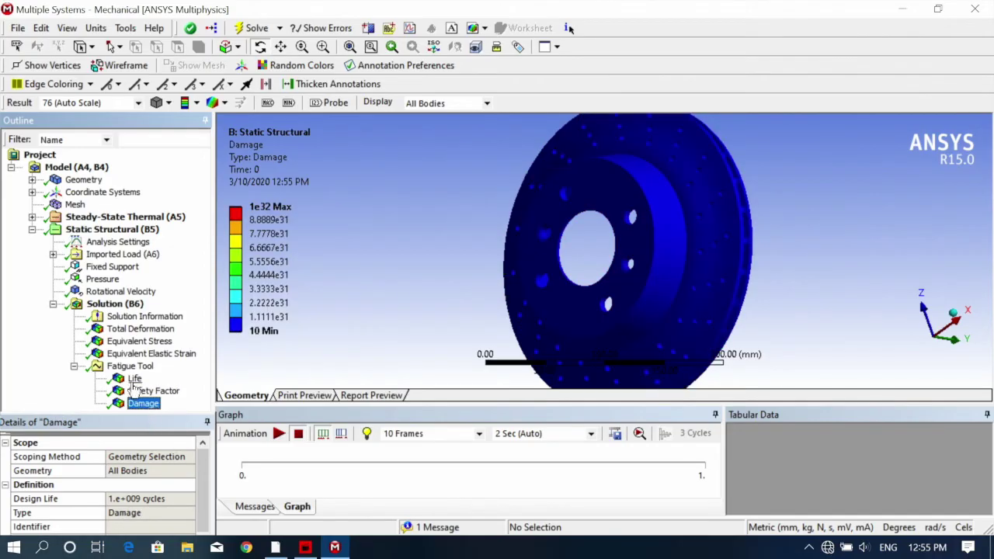
left_click(133, 378)
left_click_drag(373, 307, 557, 235)
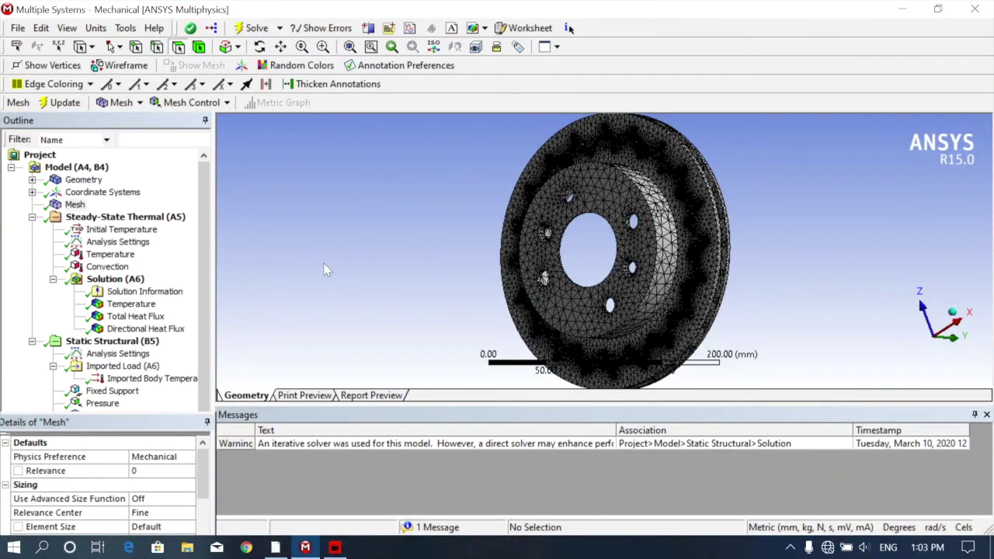
Generate the report preview of the project and enlarge the report viewing area by shrinking the messages area.
left_click(370, 395)
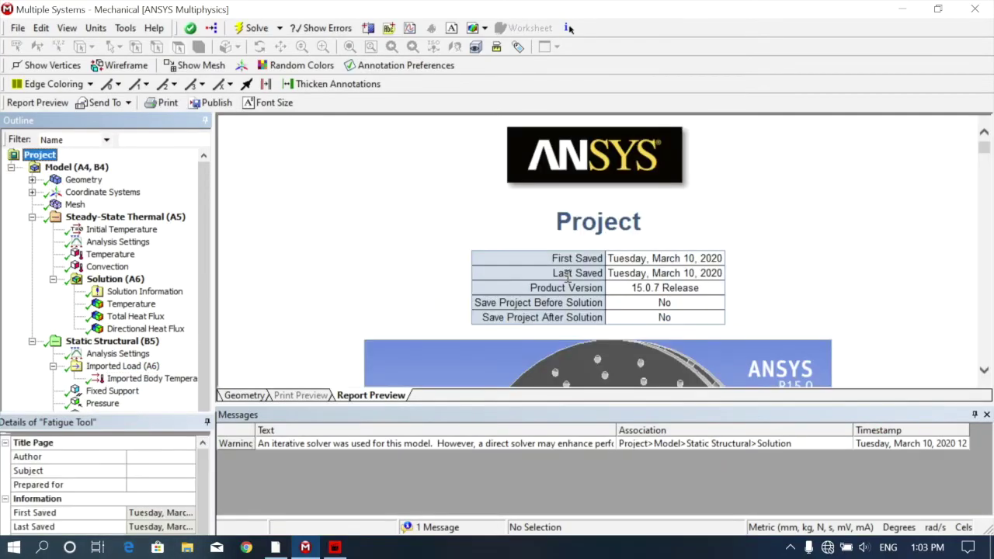
scroll(652, 314, "down", 3)
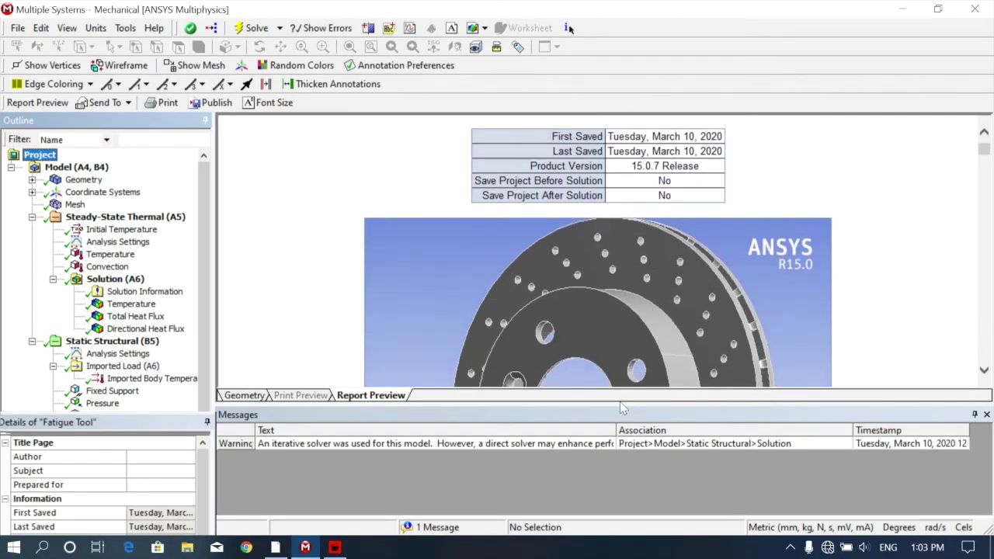
left_click_drag(599, 403, 600, 471)
Read the report from the disc image and contents through the units, geometry and mesh tables to the mesh statistics.
scroll(621, 245, "down", 9)
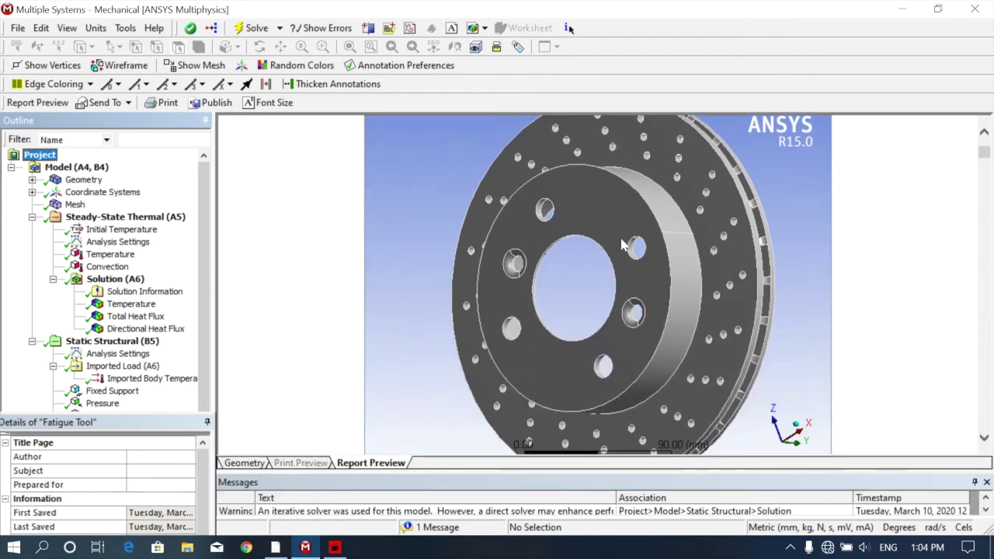
scroll(621, 247, "up", 1)
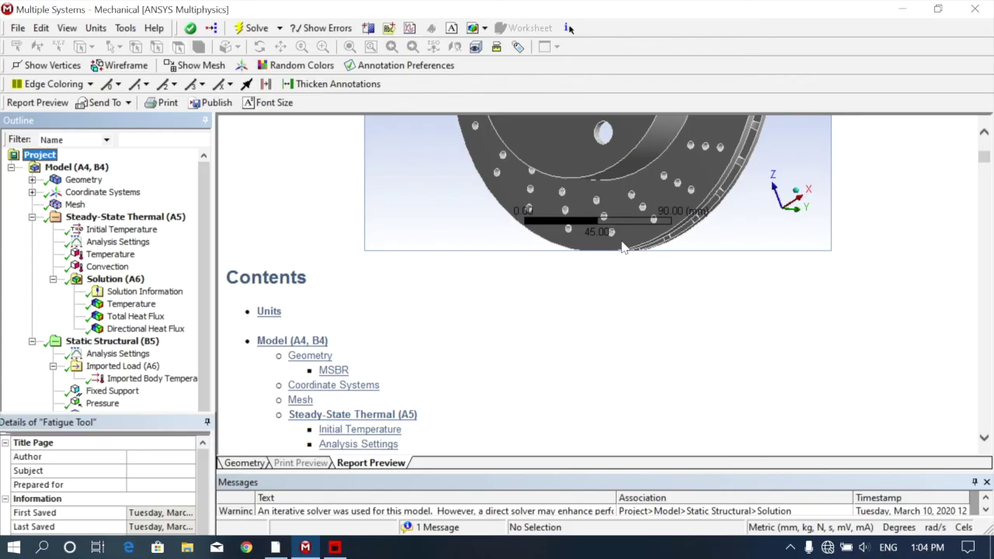
scroll(621, 246, "down", 15)
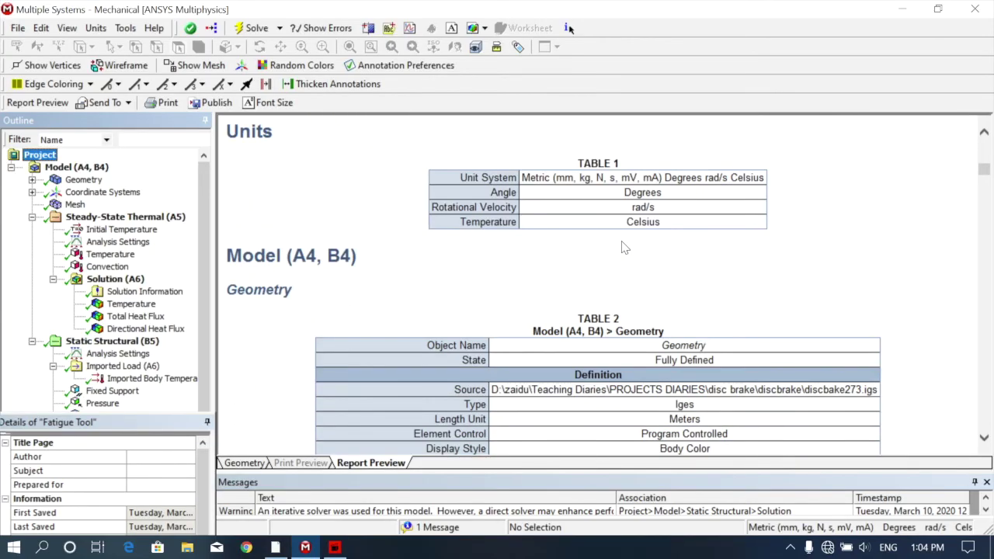
scroll(625, 247, "down", 15)
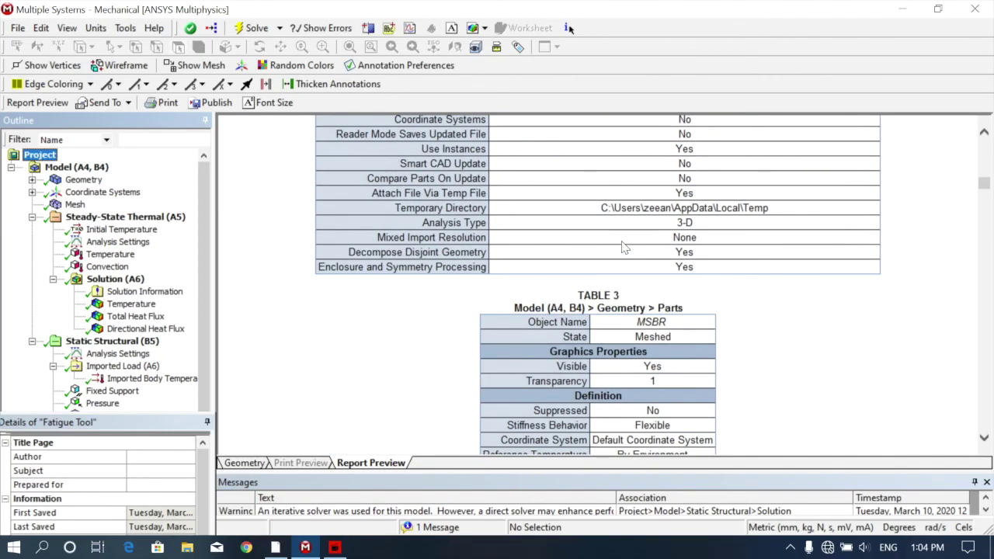
scroll(624, 247, "down", 15)
scroll(624, 247, "up", 4)
scroll(586, 279, "down", 4)
scroll(610, 280, "down", 7)
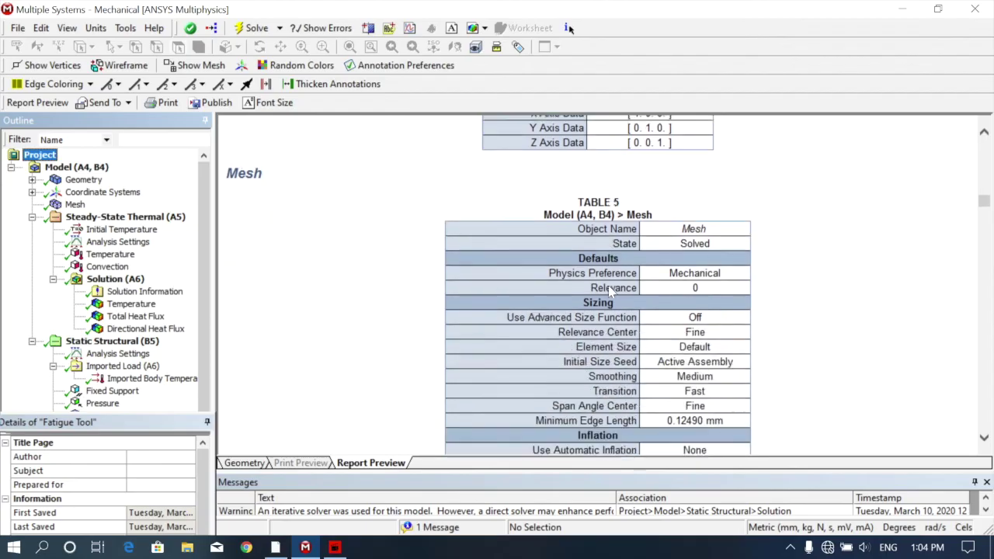
scroll(657, 357, "down", 4)
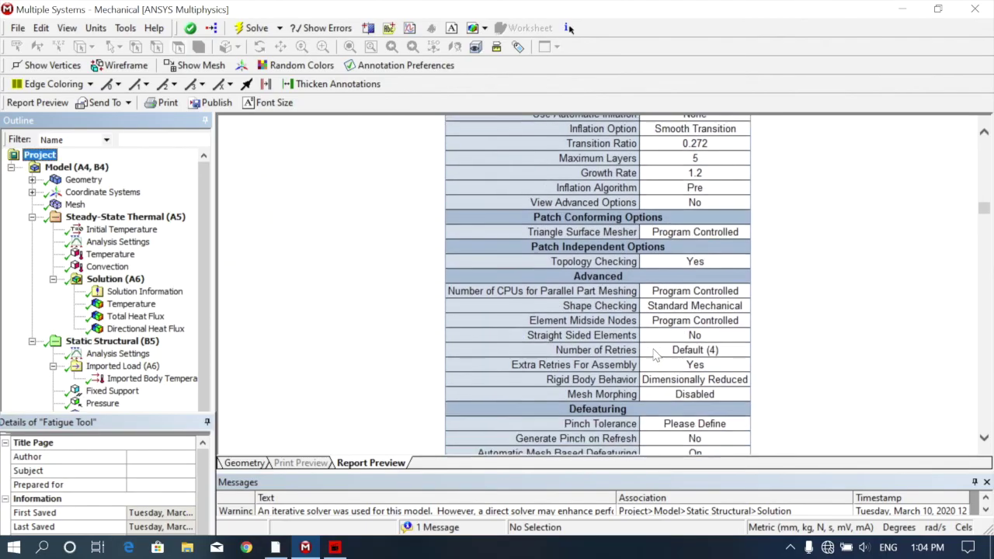
scroll(656, 351, "down", 2)
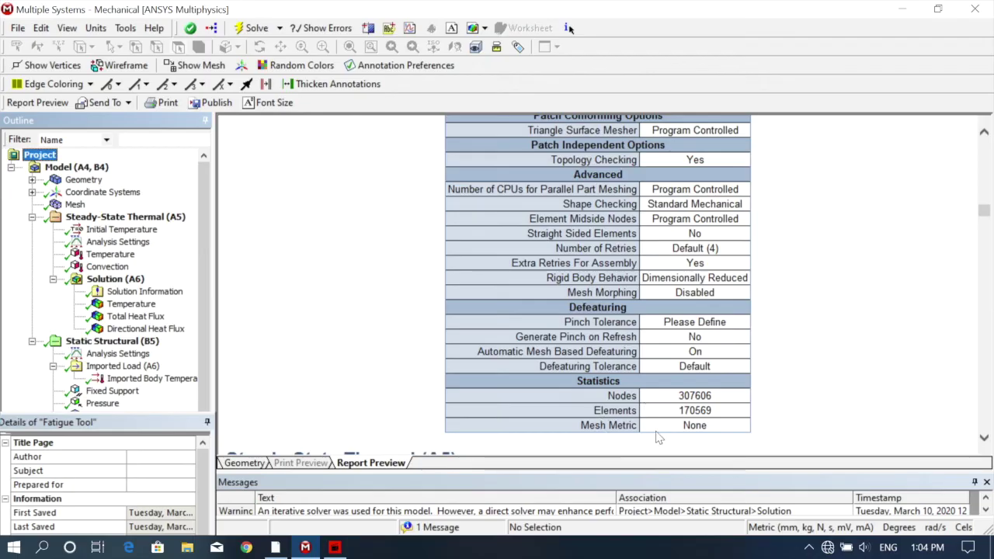
Examine the report's Steady-State Thermal section, covering the initial temperature, analysis settings, step end times, and the temperature and convection loads.
scroll(683, 423, "down", 5)
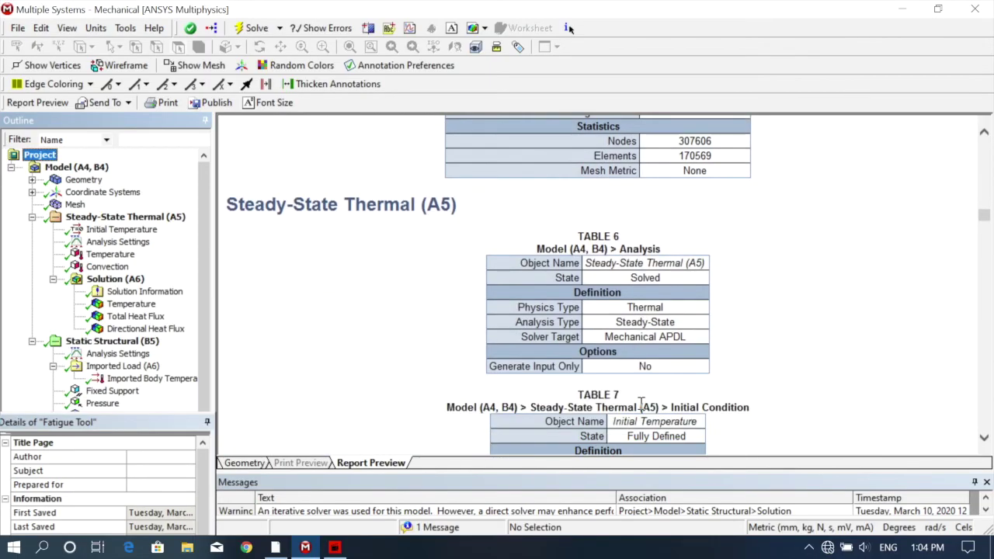
scroll(571, 342, "down", 4)
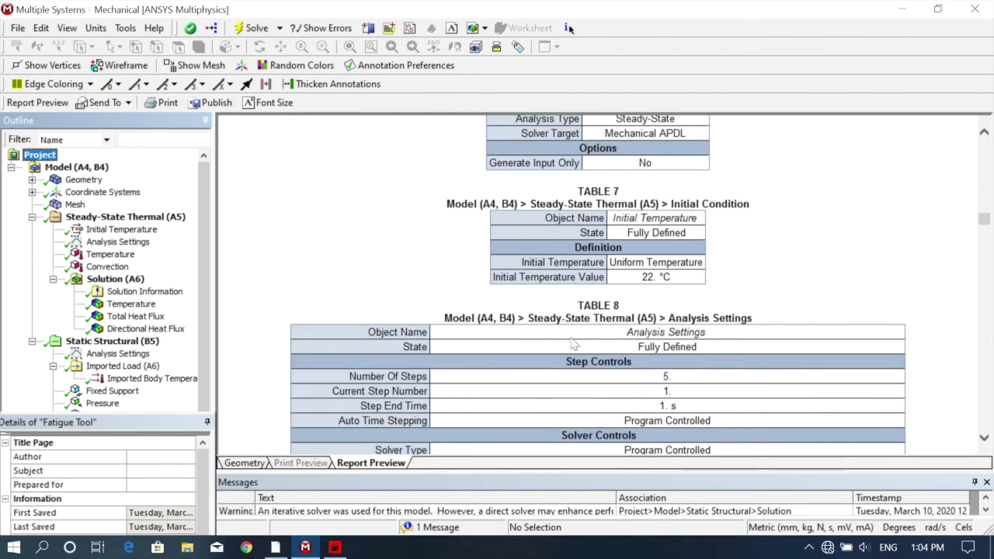
scroll(575, 323, "down", 3)
scroll(575, 322, "down", 3)
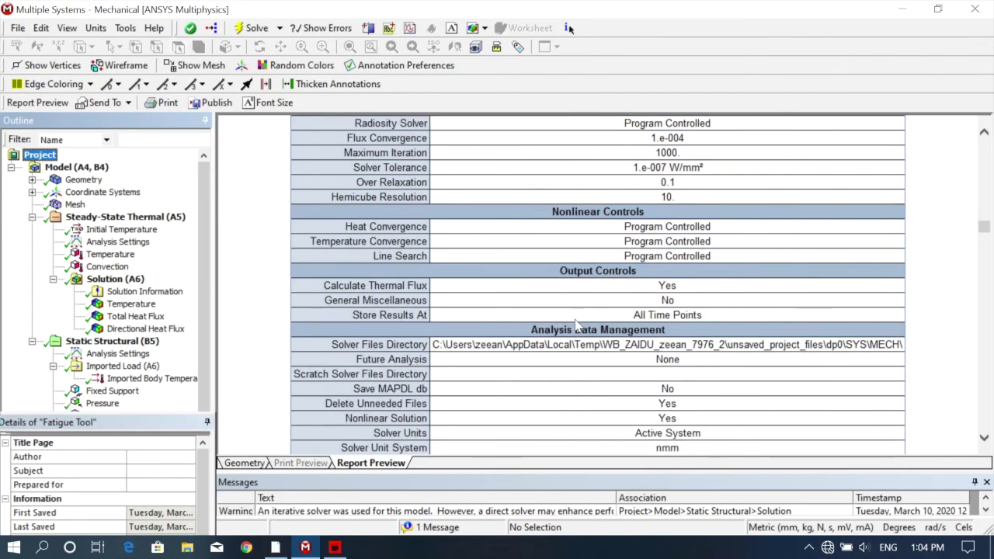
scroll(575, 324, "down", 5)
scroll(577, 326, "up", 3)
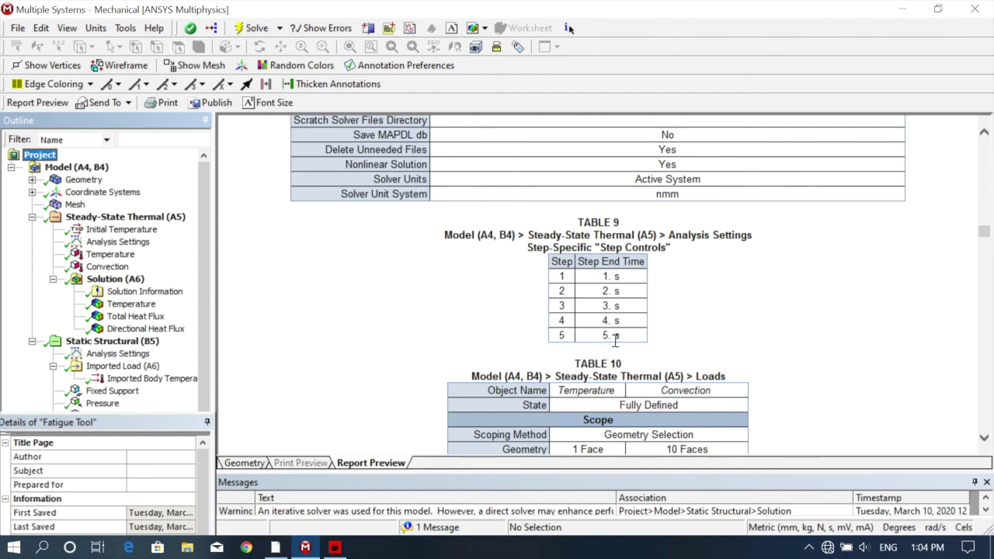
scroll(615, 341, "down", 4)
scroll(541, 172, "up", 3)
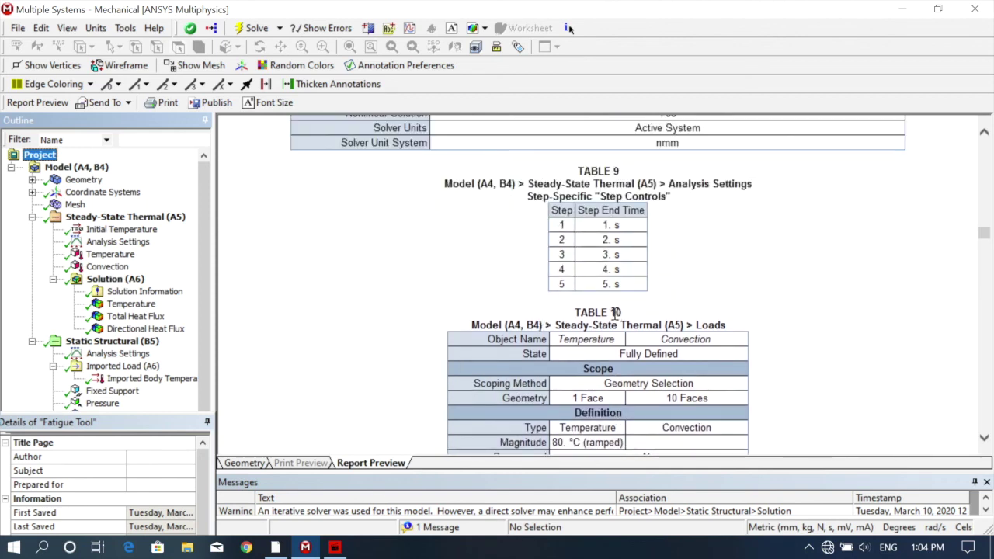
scroll(614, 312, "down", 3)
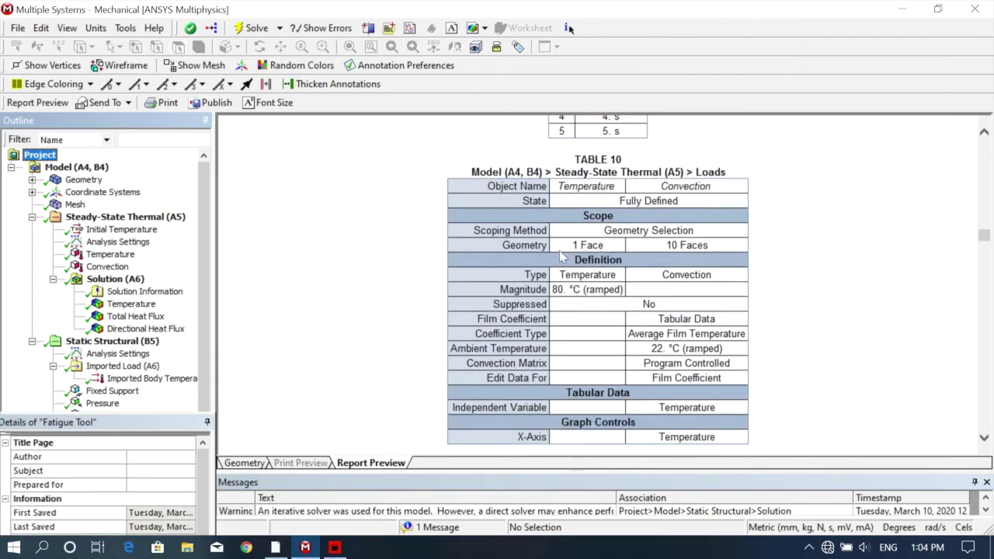
Examine the report's temperature load graph, convection coefficient graph and table of convection coefficients against temperature.
scroll(564, 306, "down", 8)
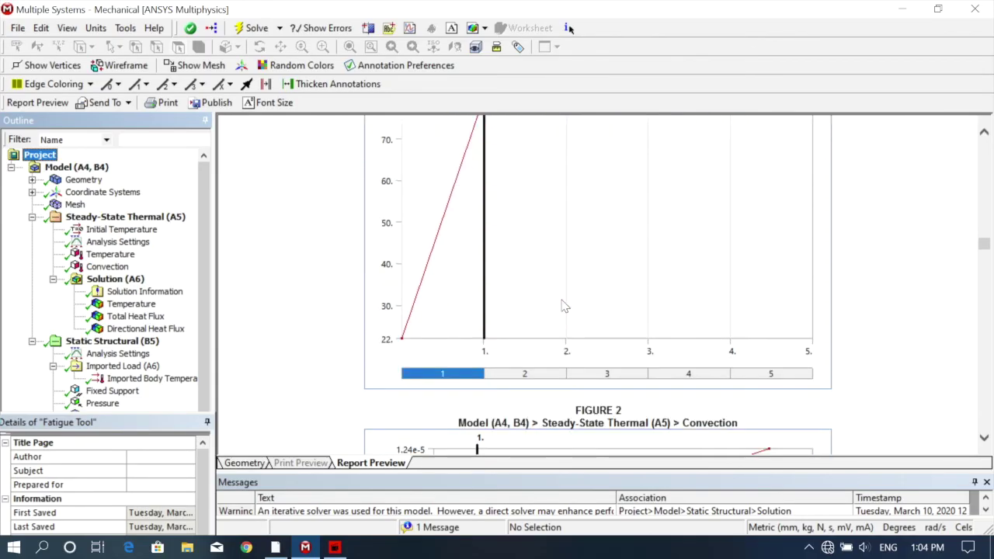
scroll(564, 305, "down", 7)
scroll(561, 304, "up", 2)
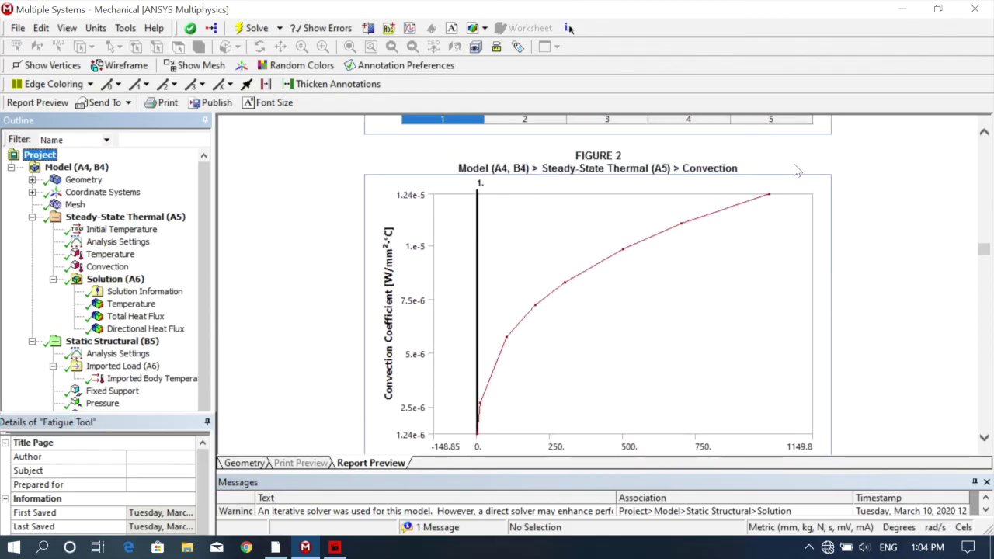
scroll(435, 373, "down", 2)
scroll(549, 354, "down", 6)
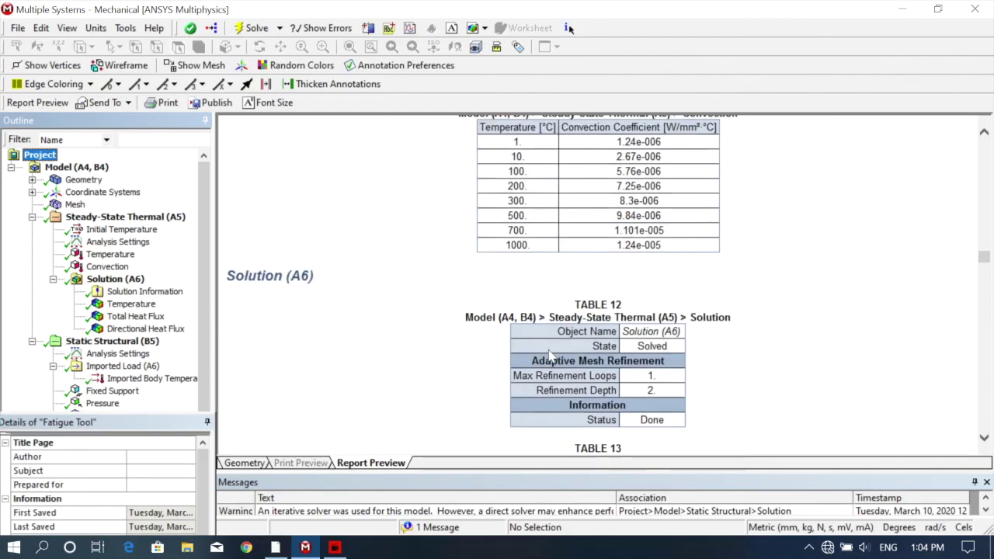
scroll(549, 354, "up", 2)
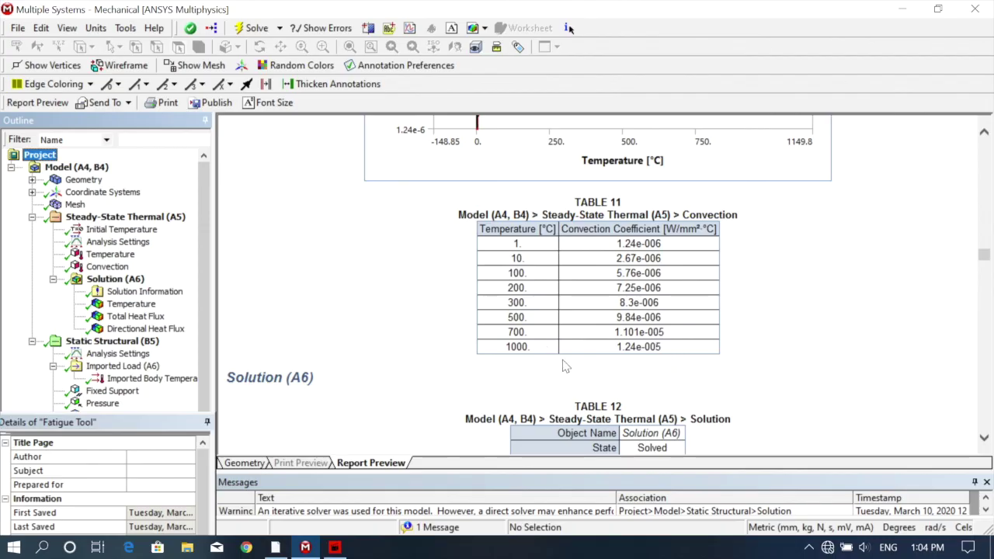
scroll(548, 366, "down", 10)
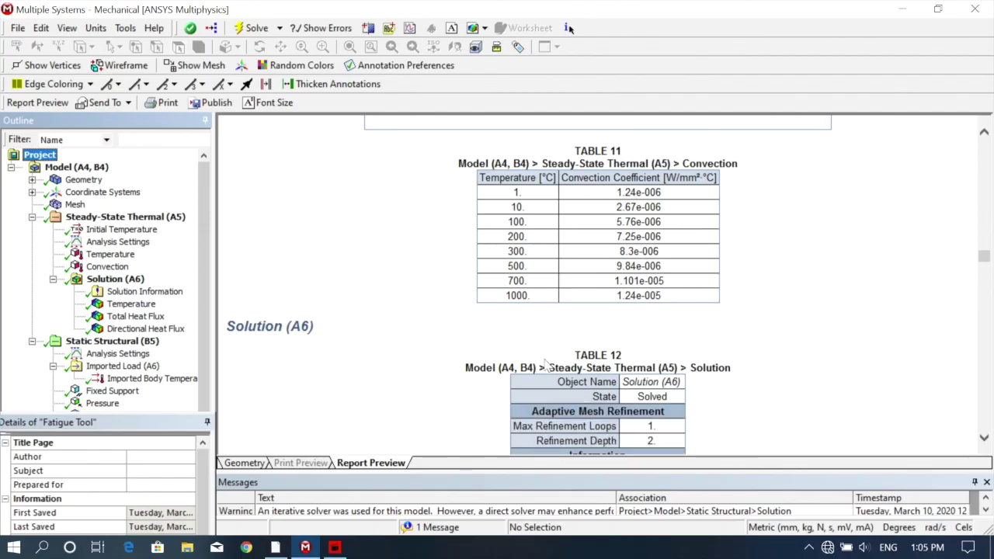
Examine the report's thermal solution results, covering the tables and graphs for temperature, total heat flux and directional heat flux.
scroll(611, 306, "down", 10)
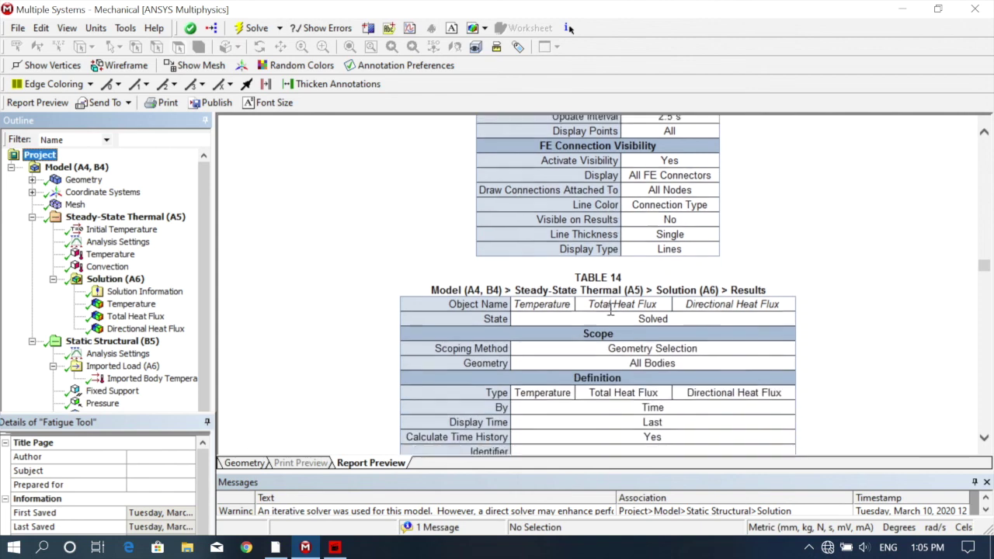
scroll(553, 194, "up", 1)
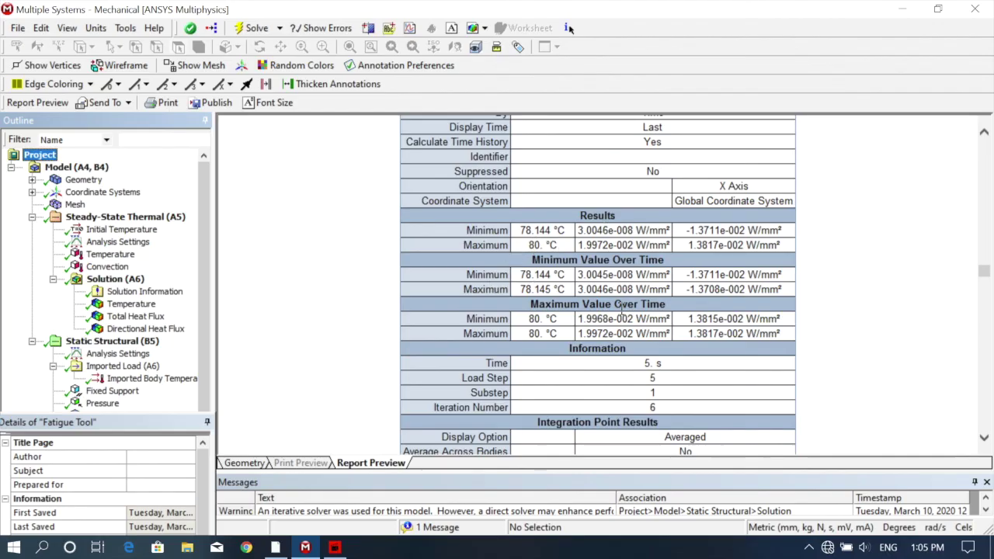
scroll(489, 338, "down", 5)
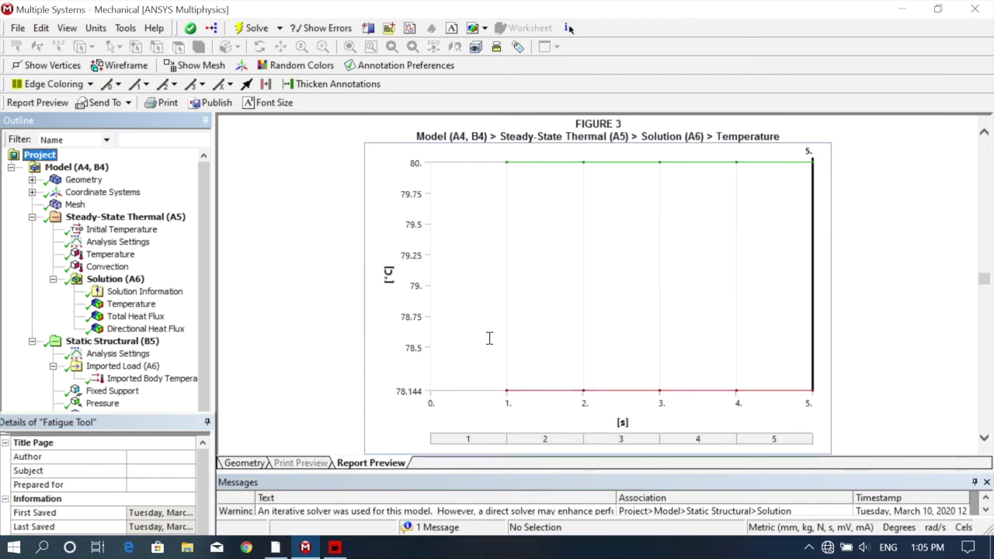
scroll(694, 315, "down", 15)
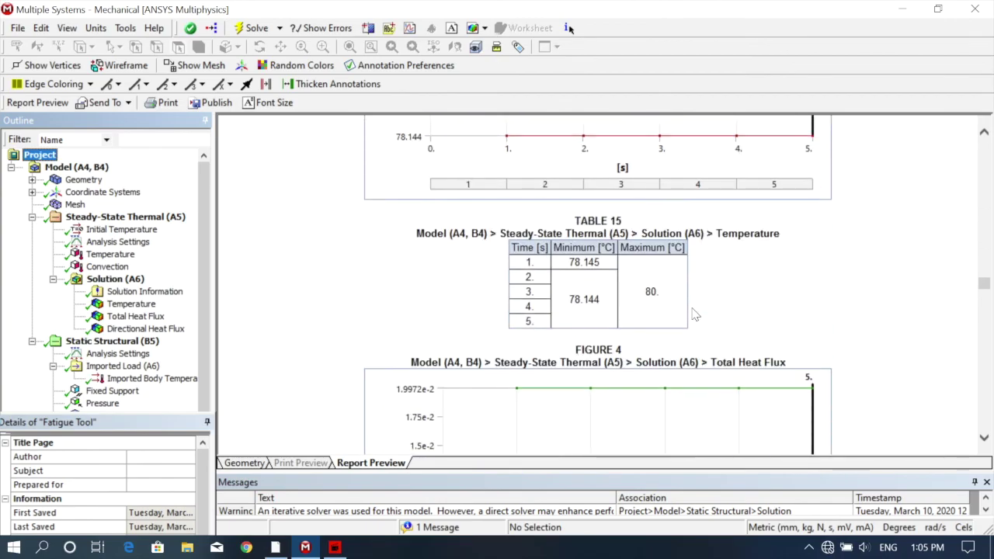
scroll(695, 313, "down", 12)
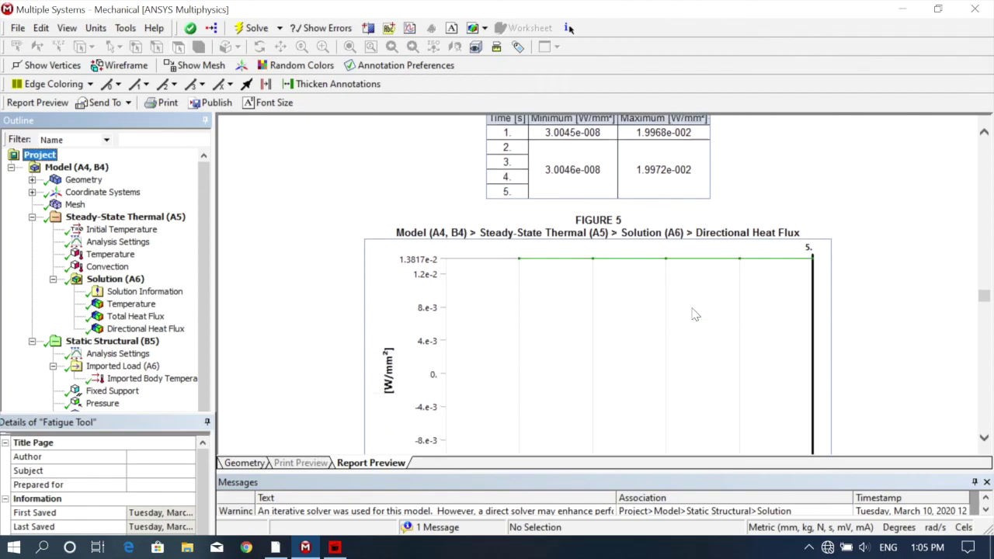
scroll(694, 314, "down", 6)
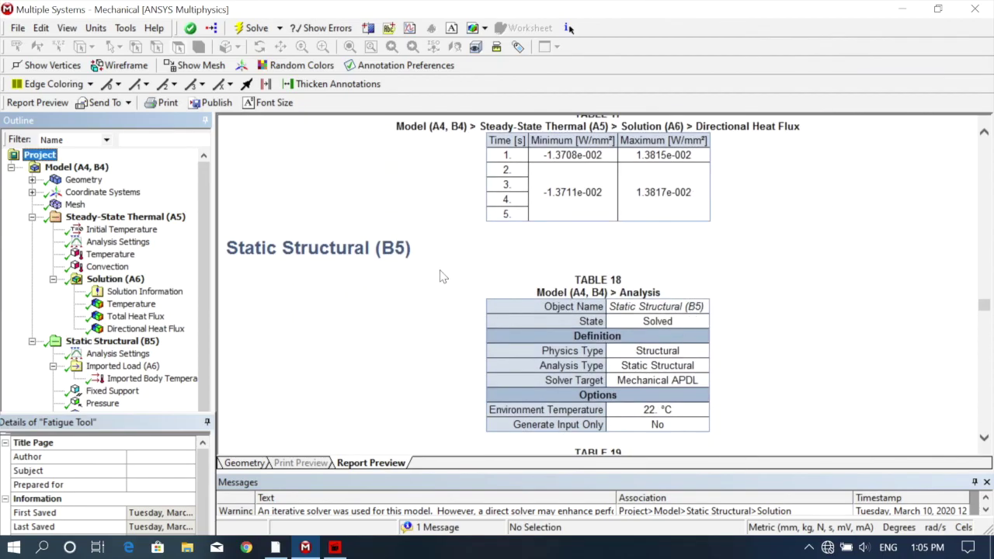
Read the report's Static Structural section from the analysis settings and imported body temperature through to the solution information table.
scroll(439, 276, "down", 7)
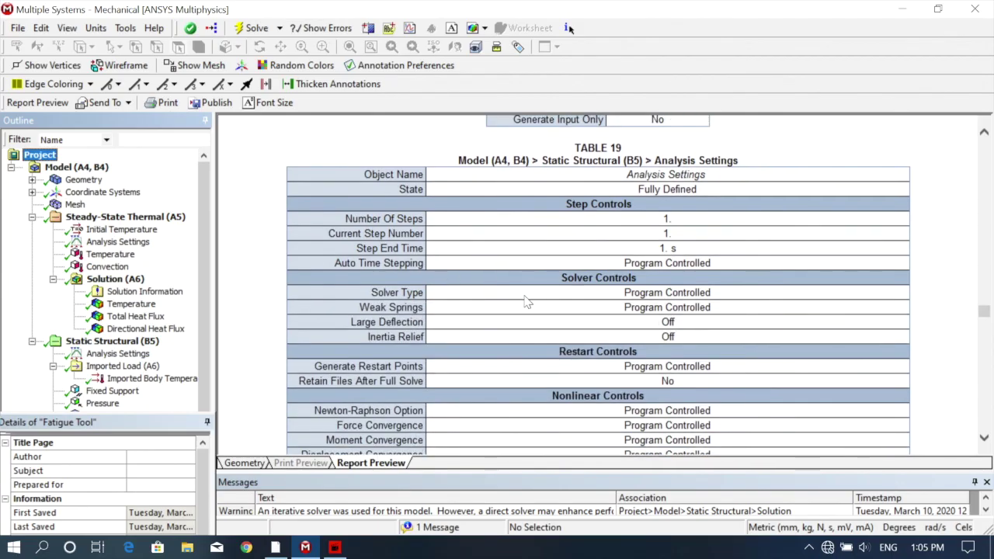
scroll(525, 301, "down", 15)
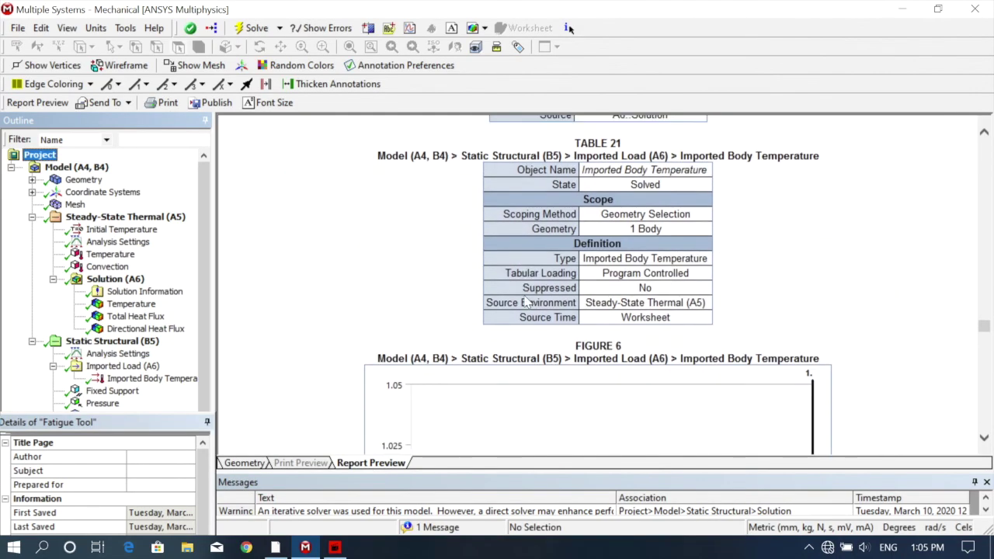
scroll(525, 301, "down", 14)
scroll(525, 301, "down", 14)
scroll(525, 301, "down", 10)
scroll(481, 313, "up", 3)
scroll(476, 314, "down", 3)
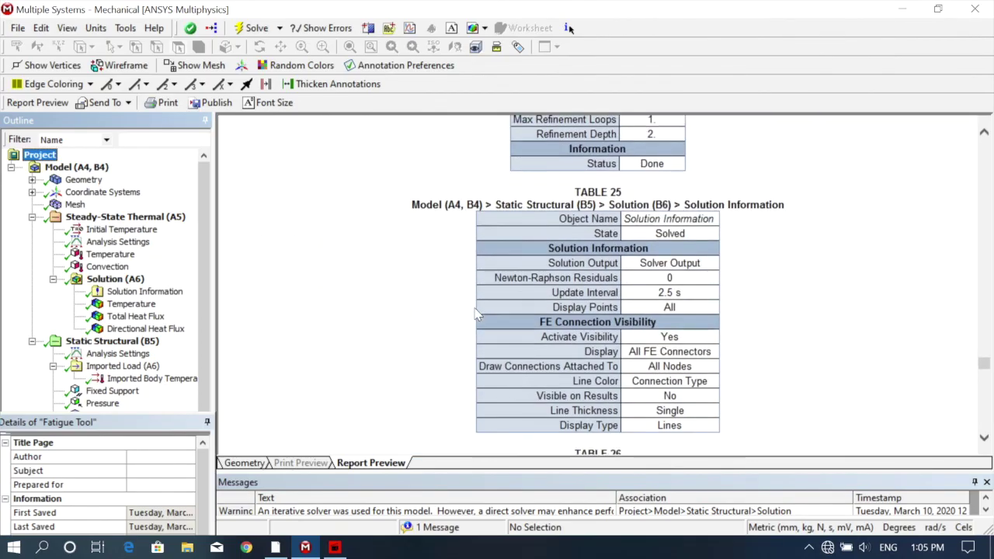
Examine the report's structural results table for total deformation, equivalent stress and equivalent elastic strain.
scroll(476, 314, "down", 8)
scroll(475, 313, "up", 3)
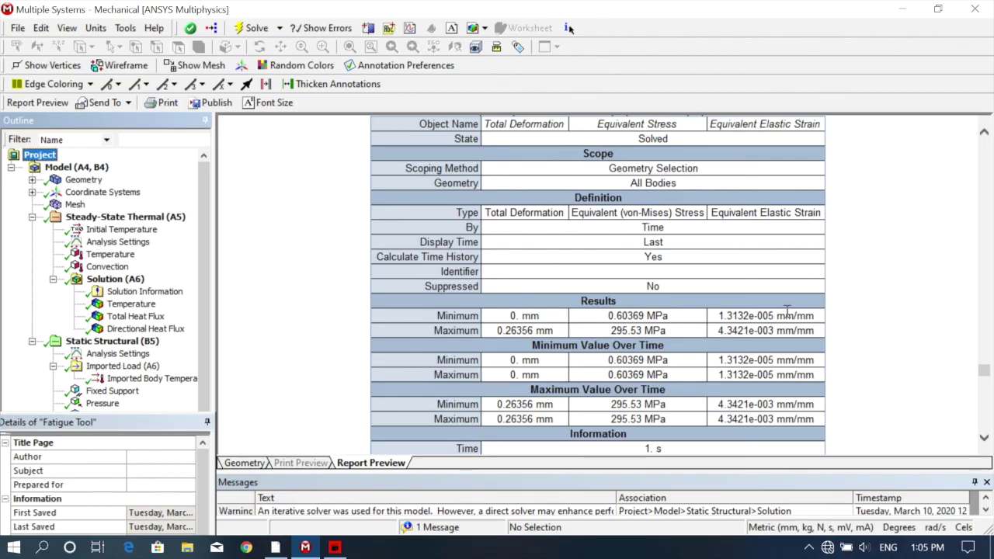
scroll(635, 350, "down", 6)
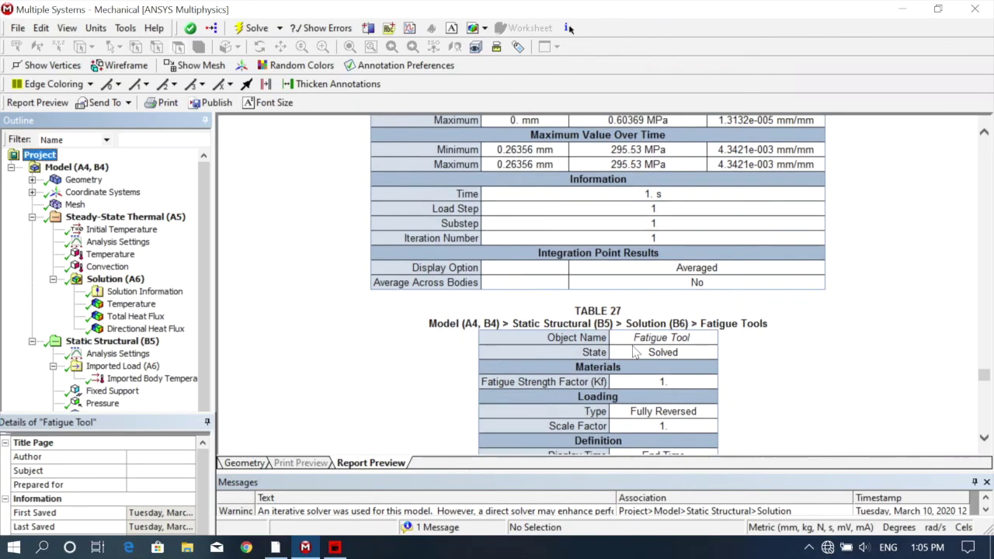
Examine the report's Fatigue Tool settings, the constant amplitude load graph and the mean stress correction theory graph.
scroll(634, 351, "down", 1)
scroll(634, 352, "down", 10)
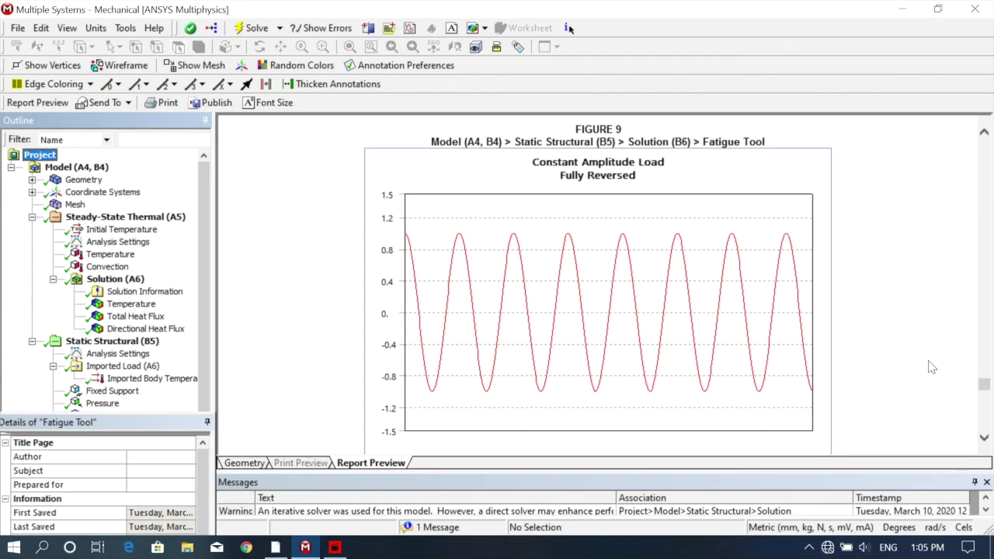
scroll(931, 365, "down", 6)
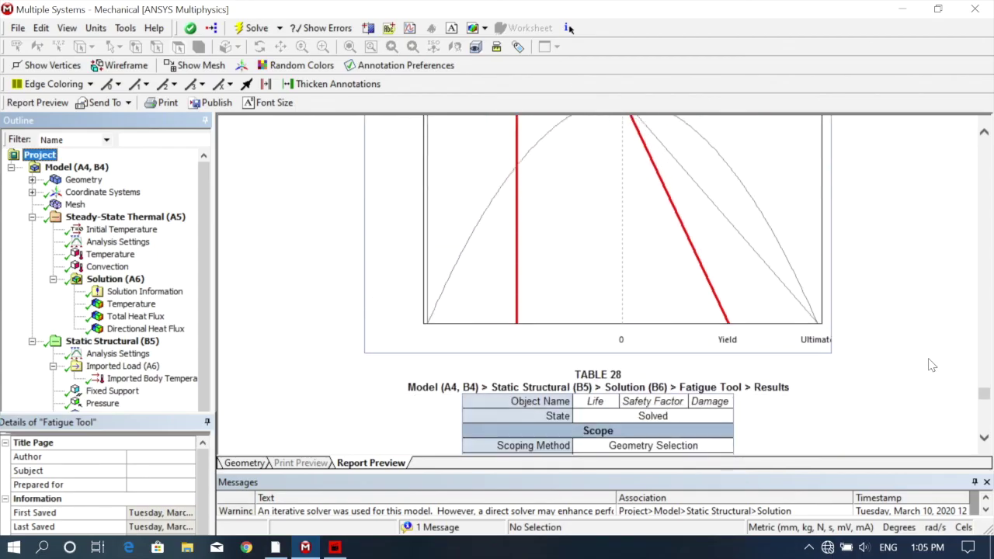
scroll(932, 365, "up", 2)
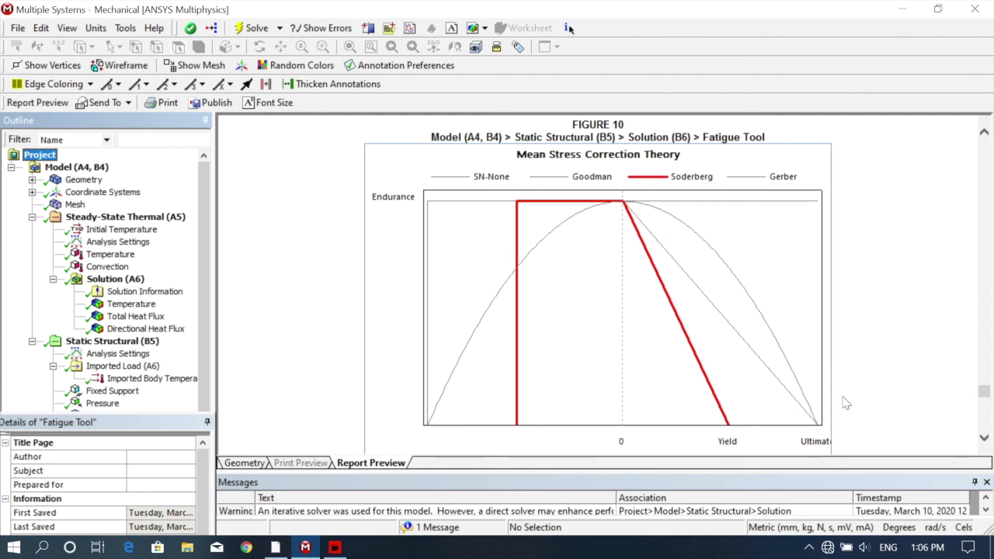
scroll(852, 402, "down", 2)
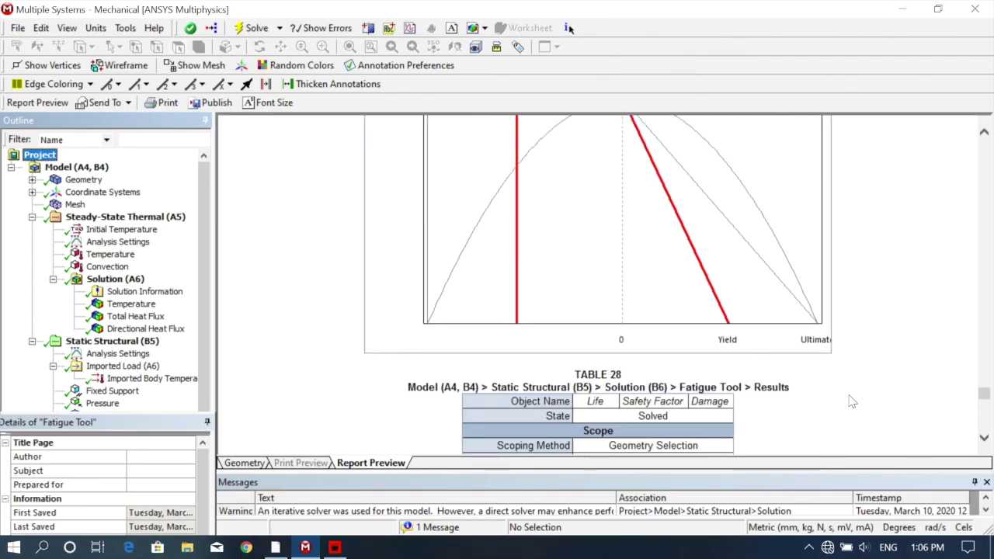
Read the report's fatigue results for life, safety factor and damage, and the Aluminum Alloy material data tables.
scroll(851, 401, "down", 4)
scroll(852, 401, "down", 13)
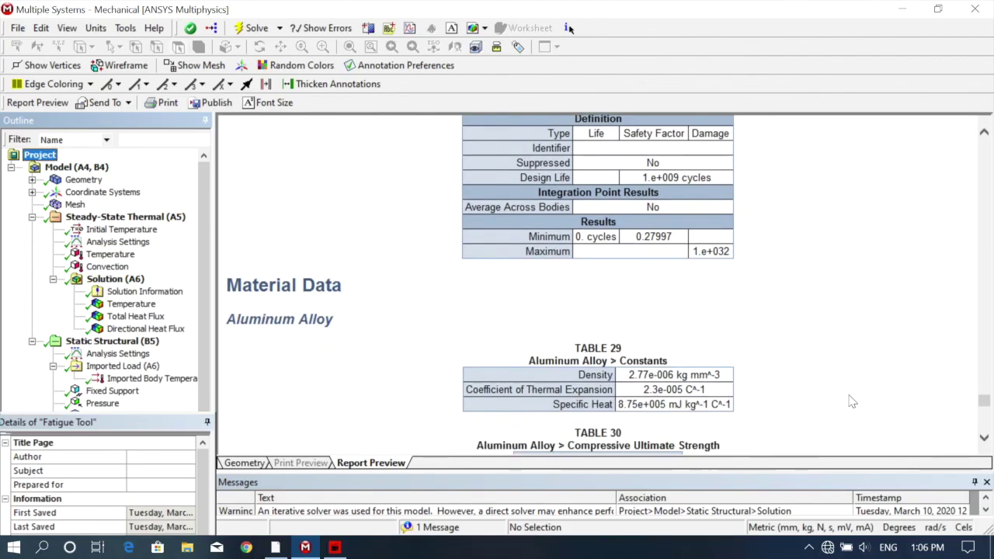
scroll(741, 380, "down", 8)
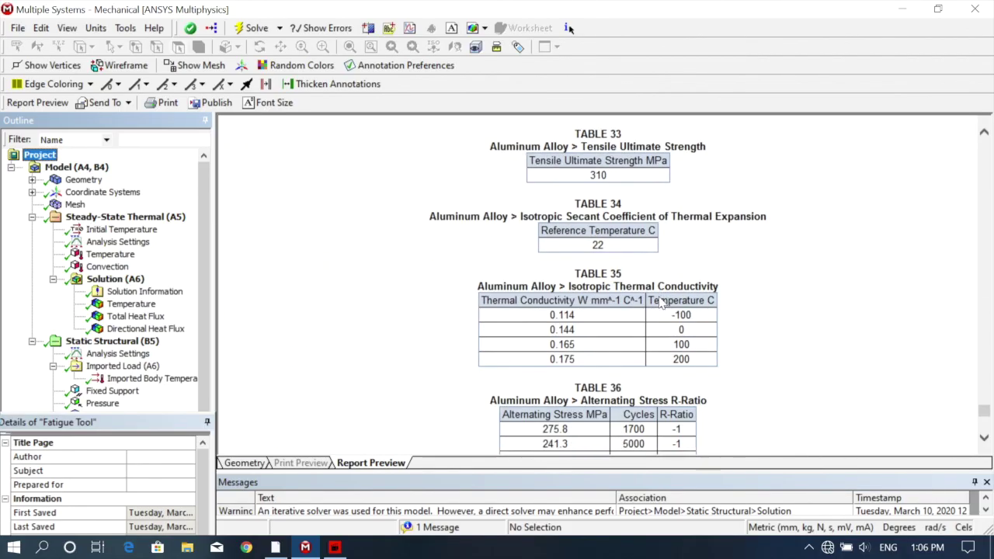